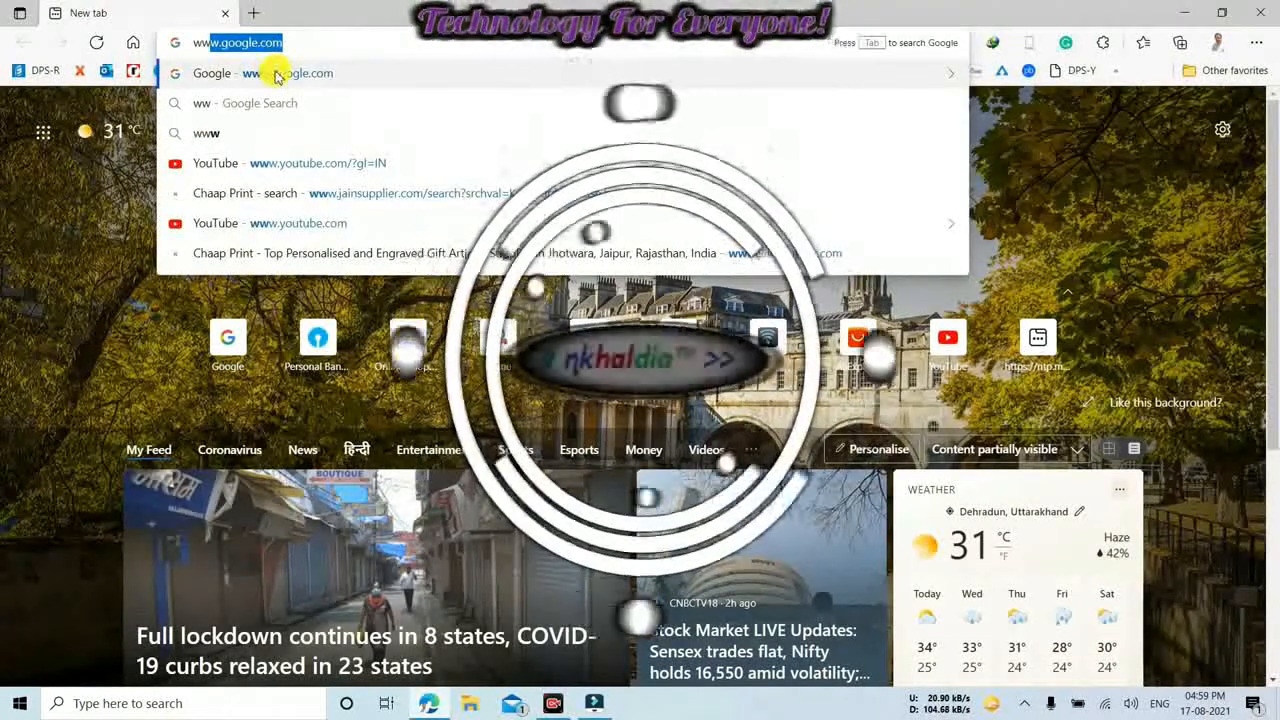
Search Google for "e filing income tax" and open the Income Tax Department home page from the results.
{"action": "left_click", "coordinate": [274, 73]}
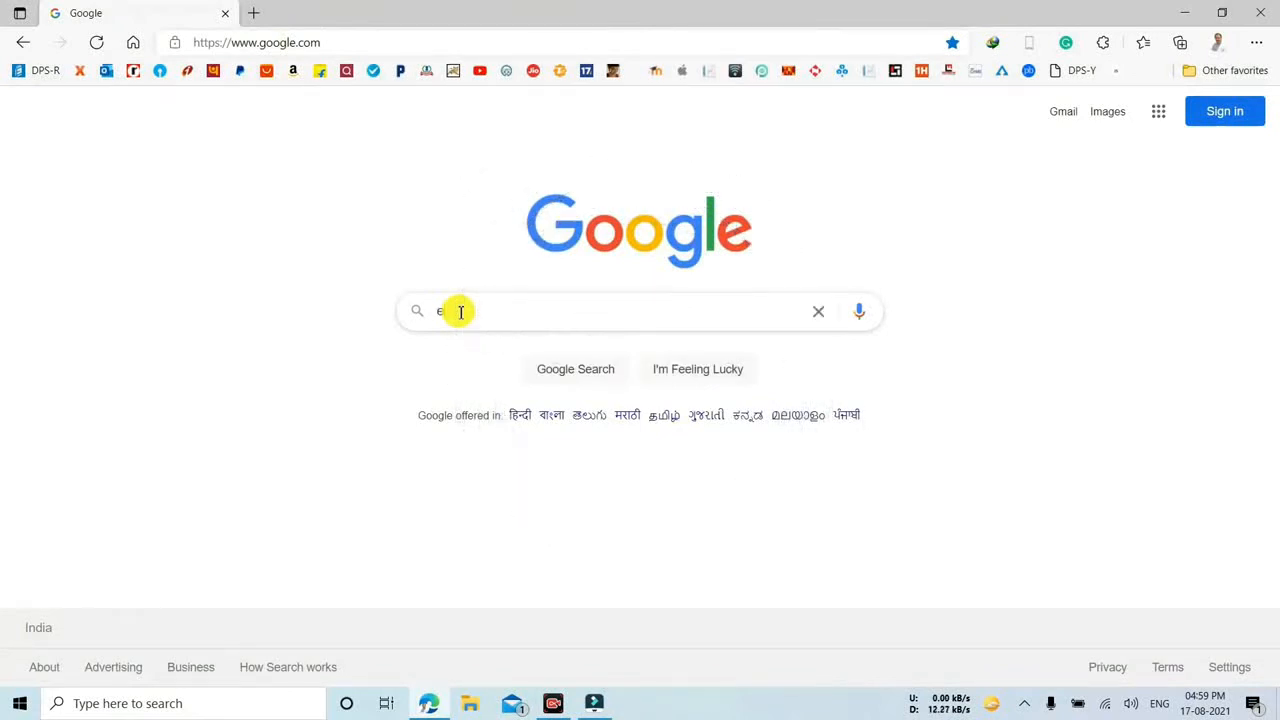
{"action": "type", "text": "fi"}
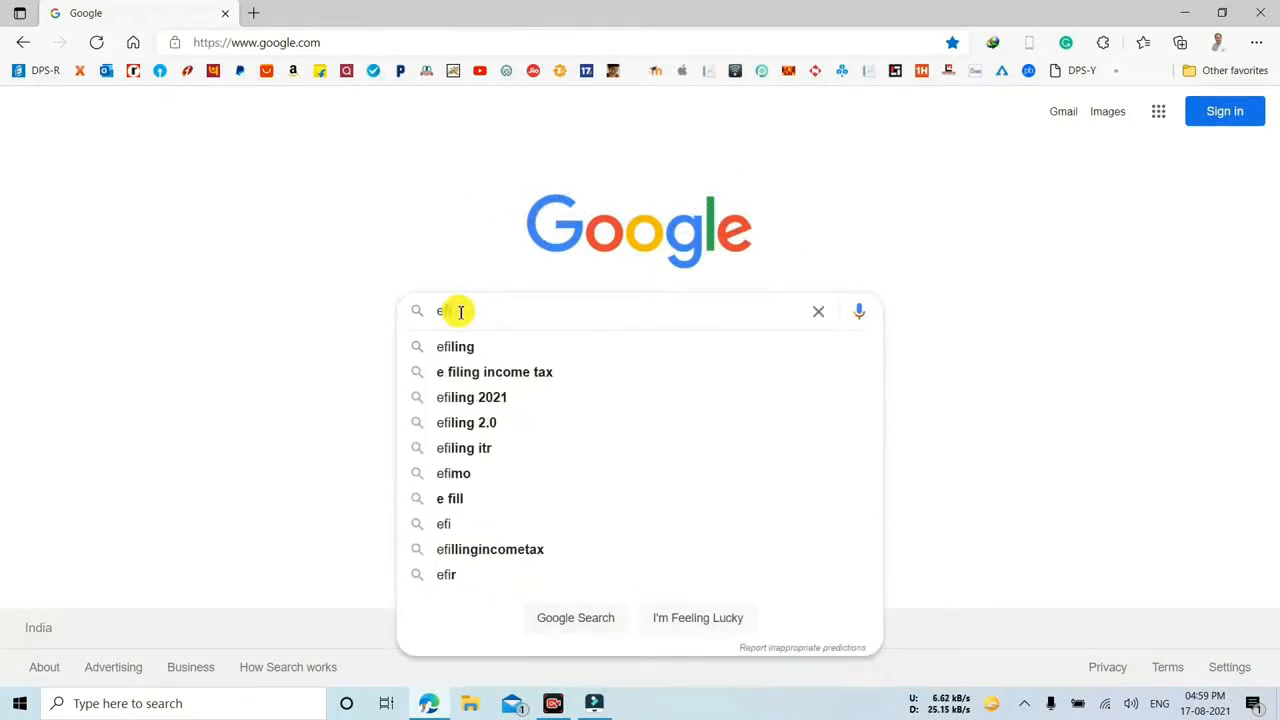
{"action": "type", "text": "lin"}
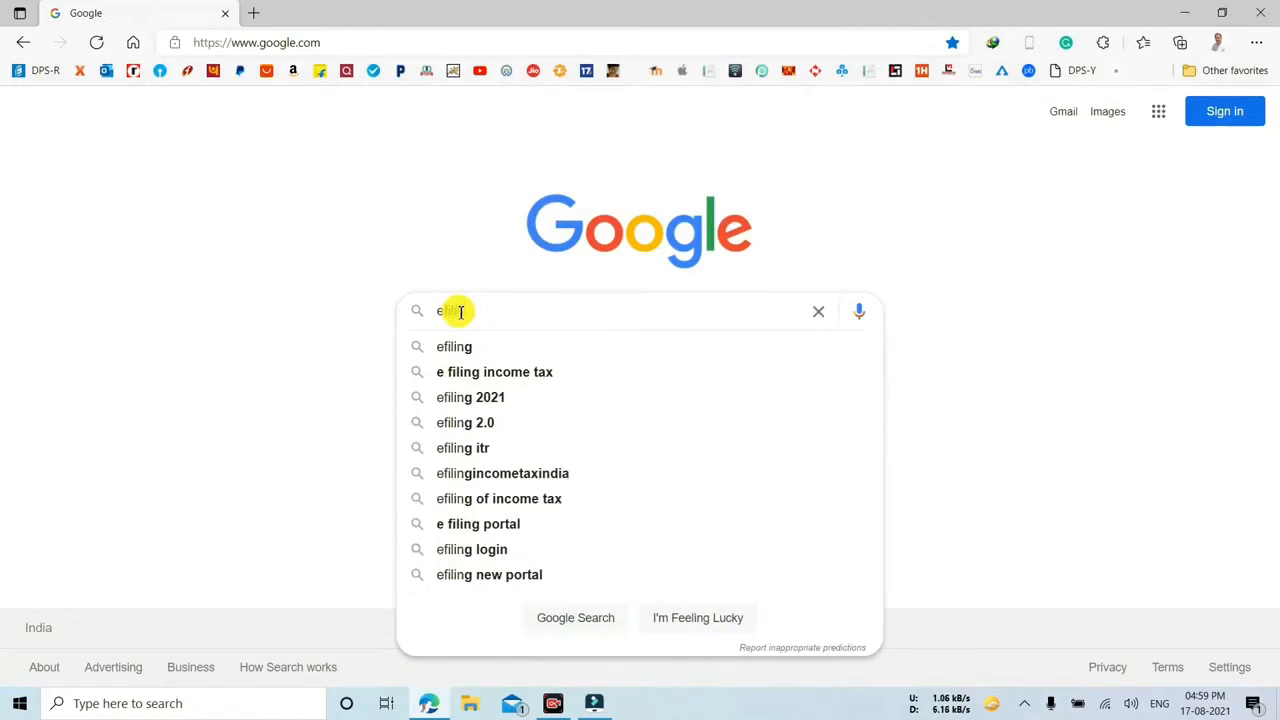
{"action": "left_click", "coordinate": [477, 373]}
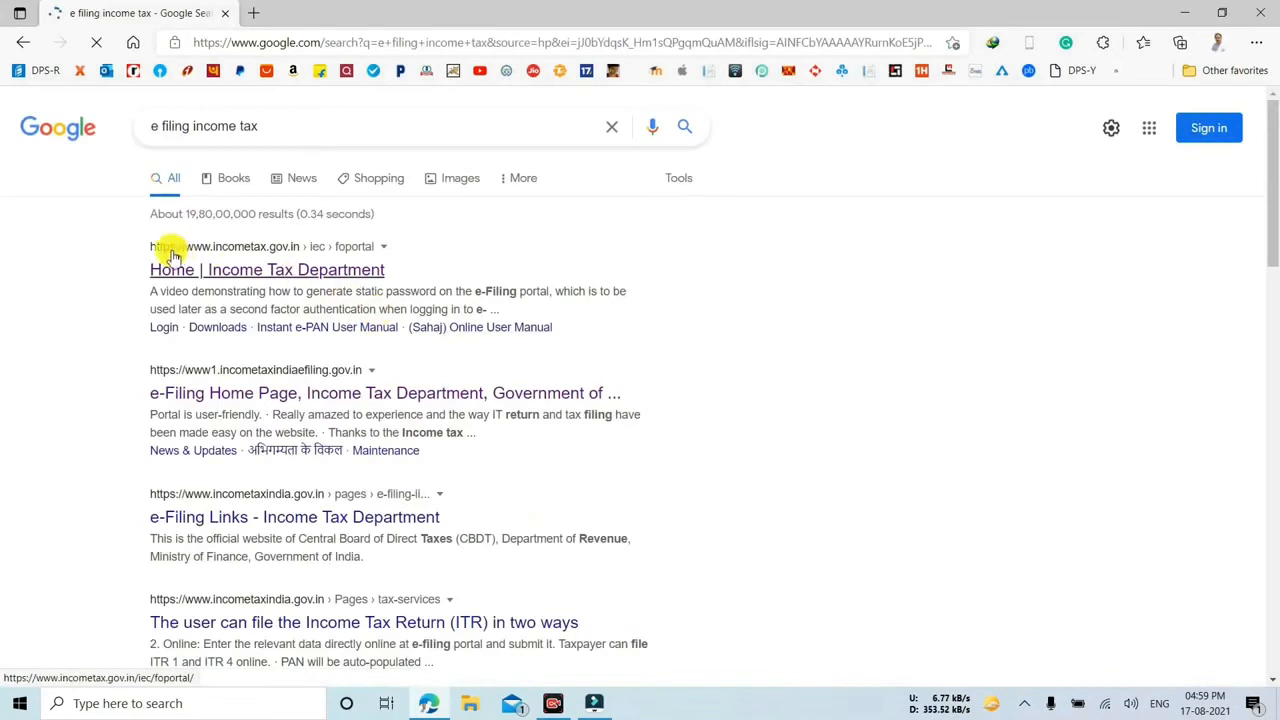
{"action": "left_click", "coordinate": [222, 272]}
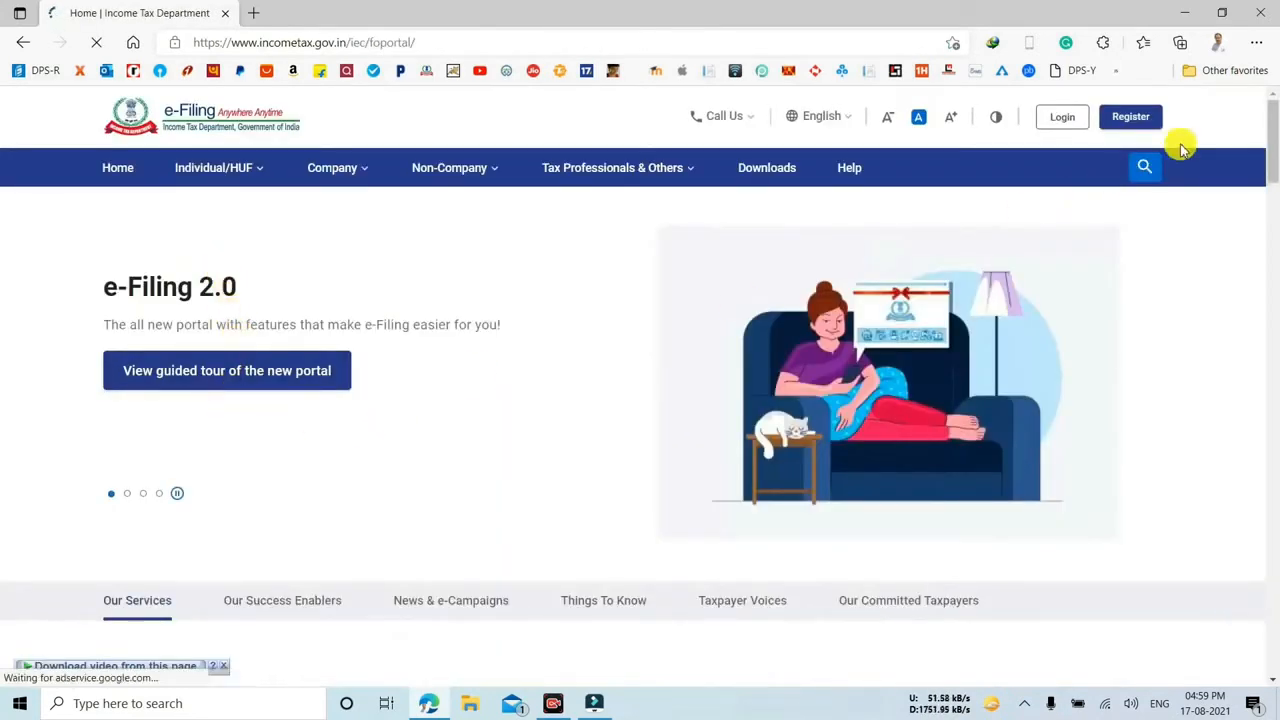
Open the e-filing registration page and view the categories available for registering as Others.
{"action": "left_click", "coordinate": [1131, 118]}
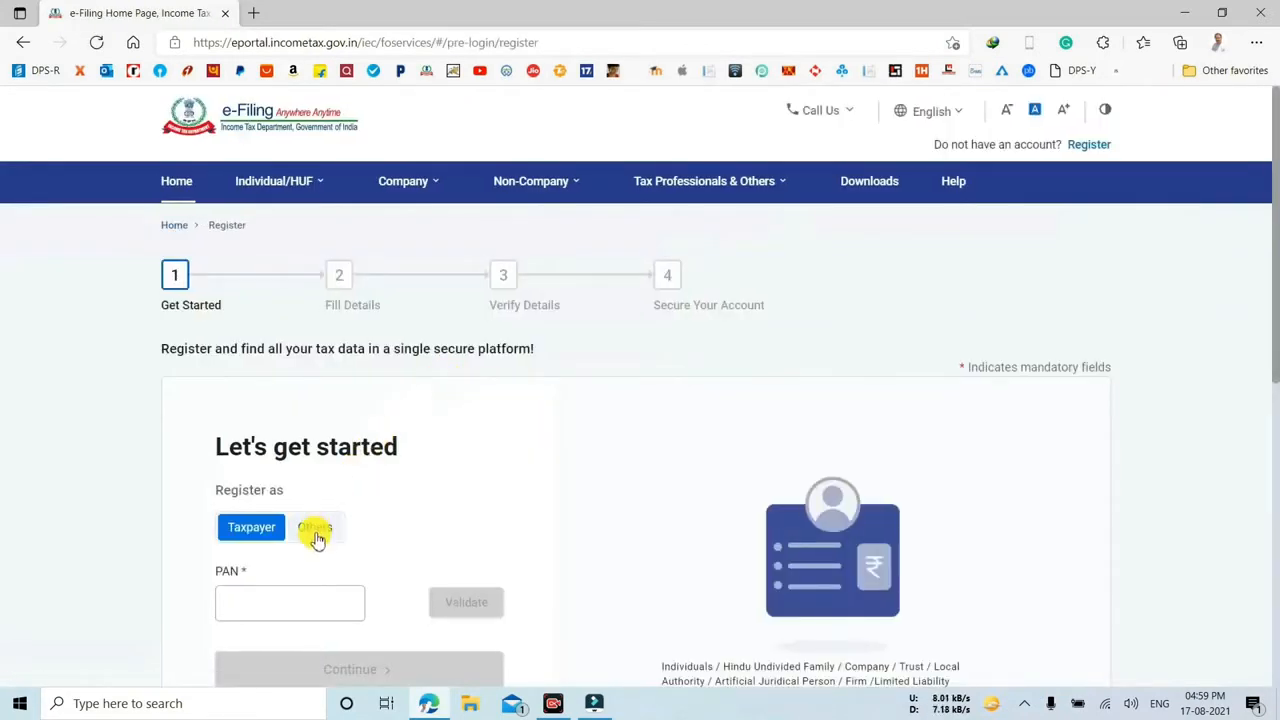
{"action": "scroll", "coordinate": [445, 460], "scroll_direction": "down", "scroll_amount": 1}
{"action": "left_click", "coordinate": [316, 437]}
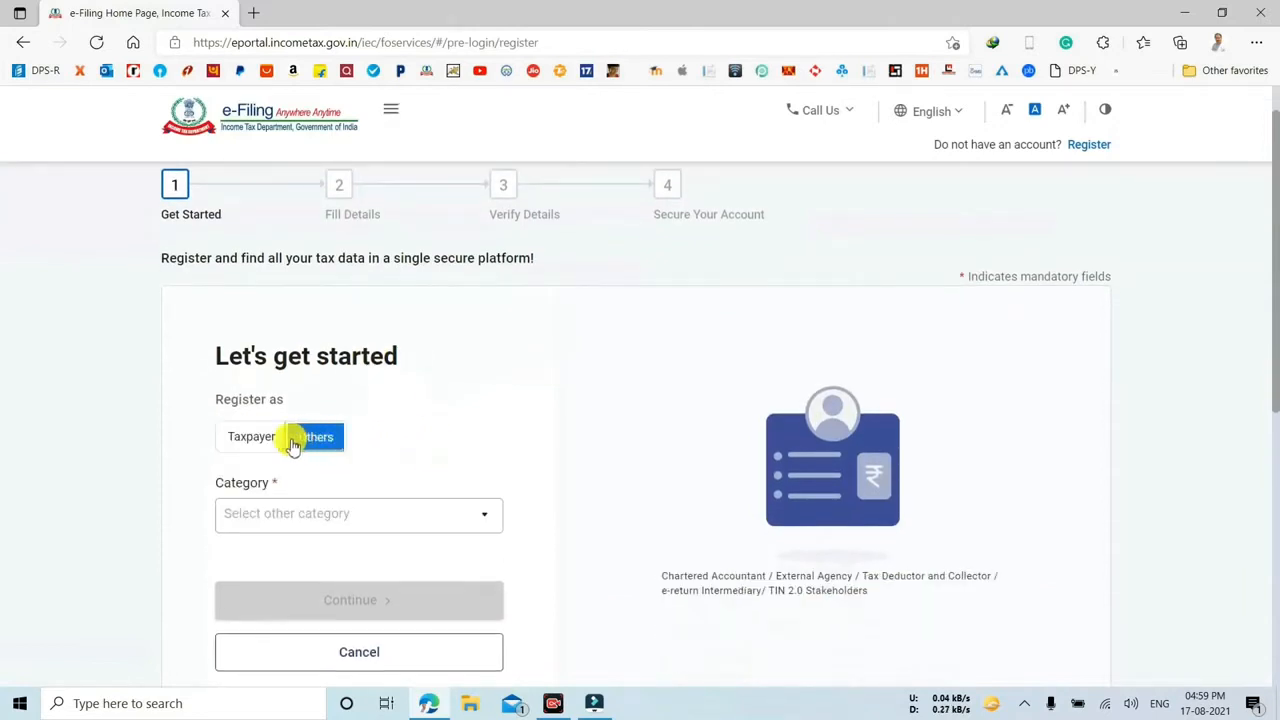
{"action": "left_click", "coordinate": [370, 516]}
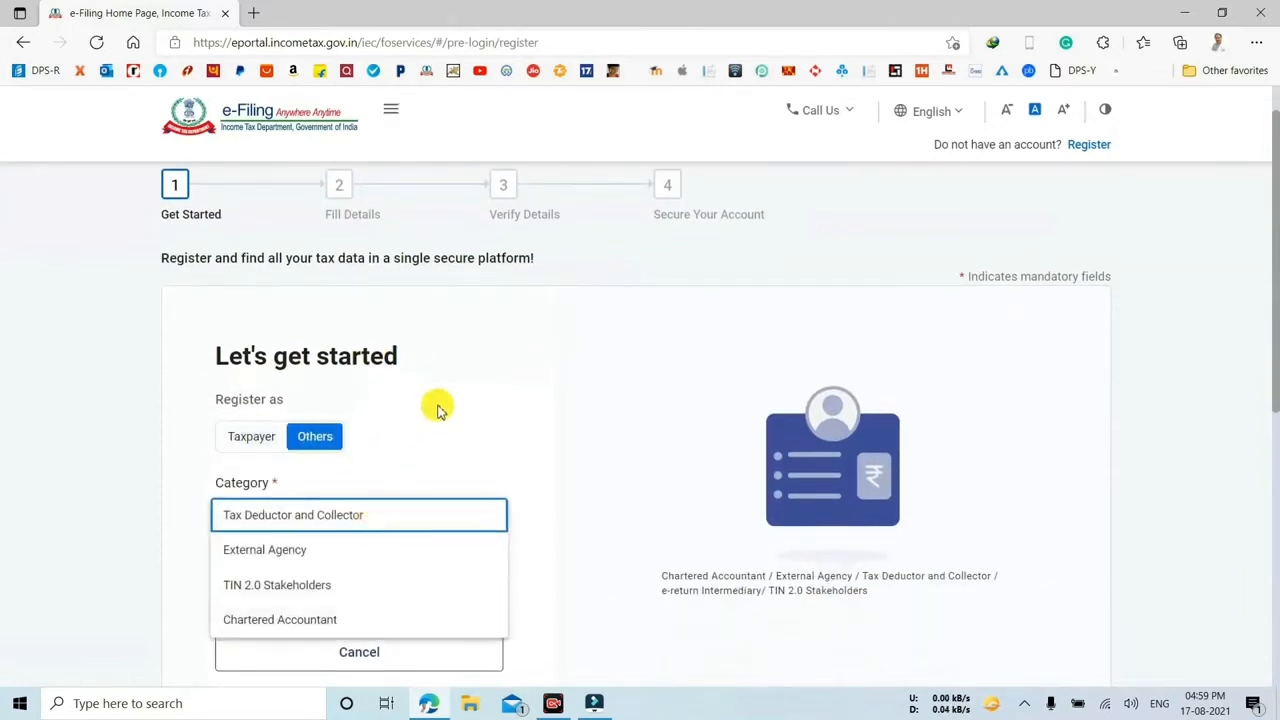
Try to register as a Taxpayer by entering and validating the PAN, and return to the portal home page.
{"action": "left_click", "coordinate": [256, 443]}
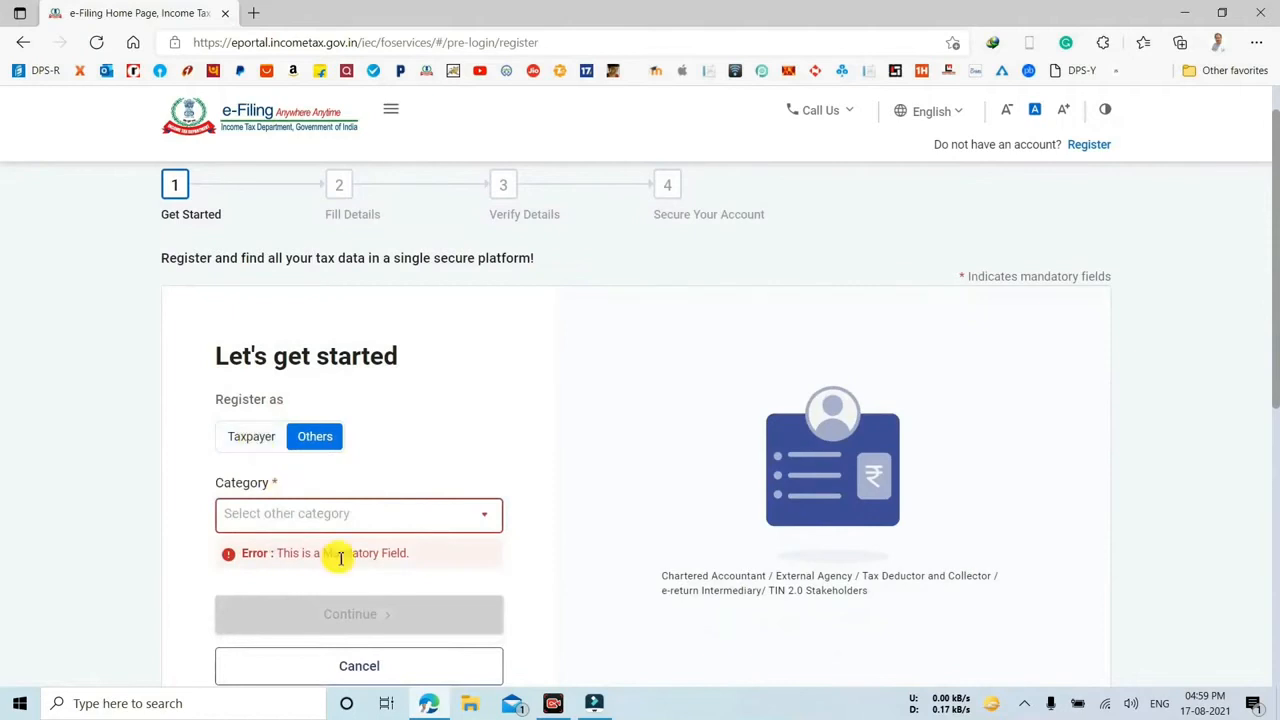
{"action": "left_click", "coordinate": [331, 516]}
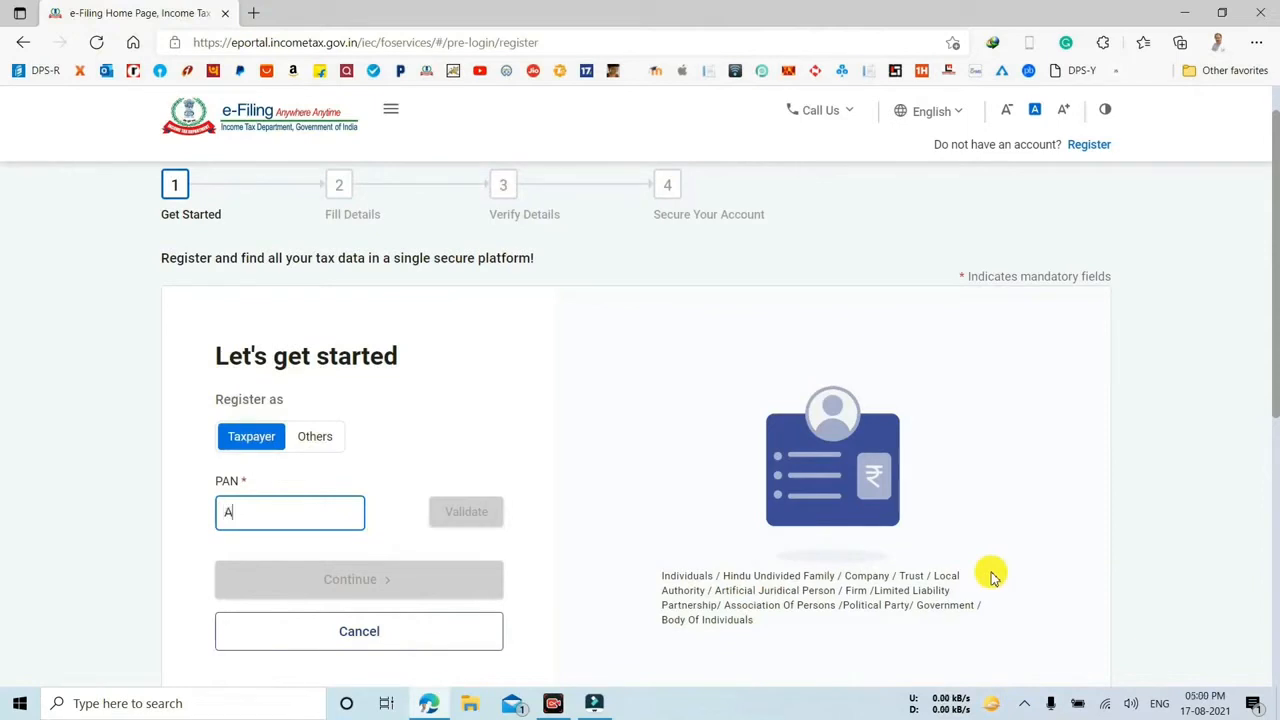
{"action": "type", "text": "FT"}
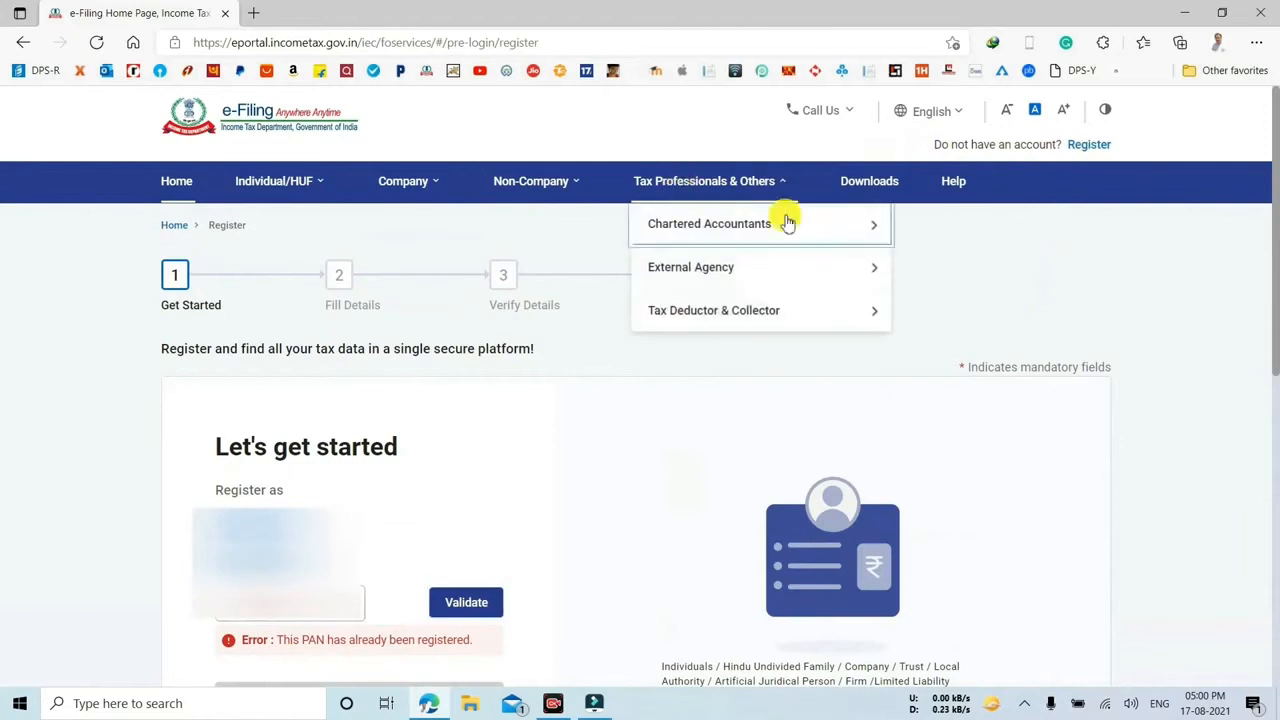
{"action": "left_click", "coordinate": [174, 183]}
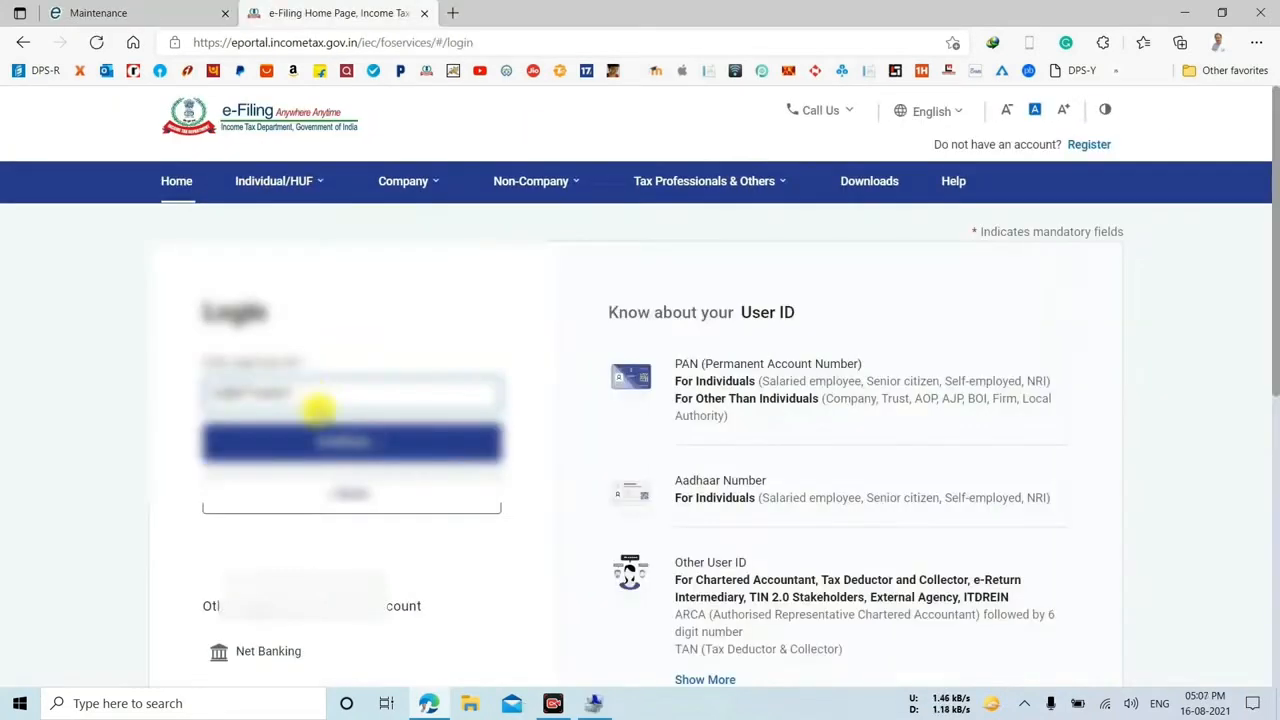
Log in to the e-Filing portal with the user ID and account password, and dismiss the offer to save the password.
{"action": "left_click", "coordinate": [334, 441]}
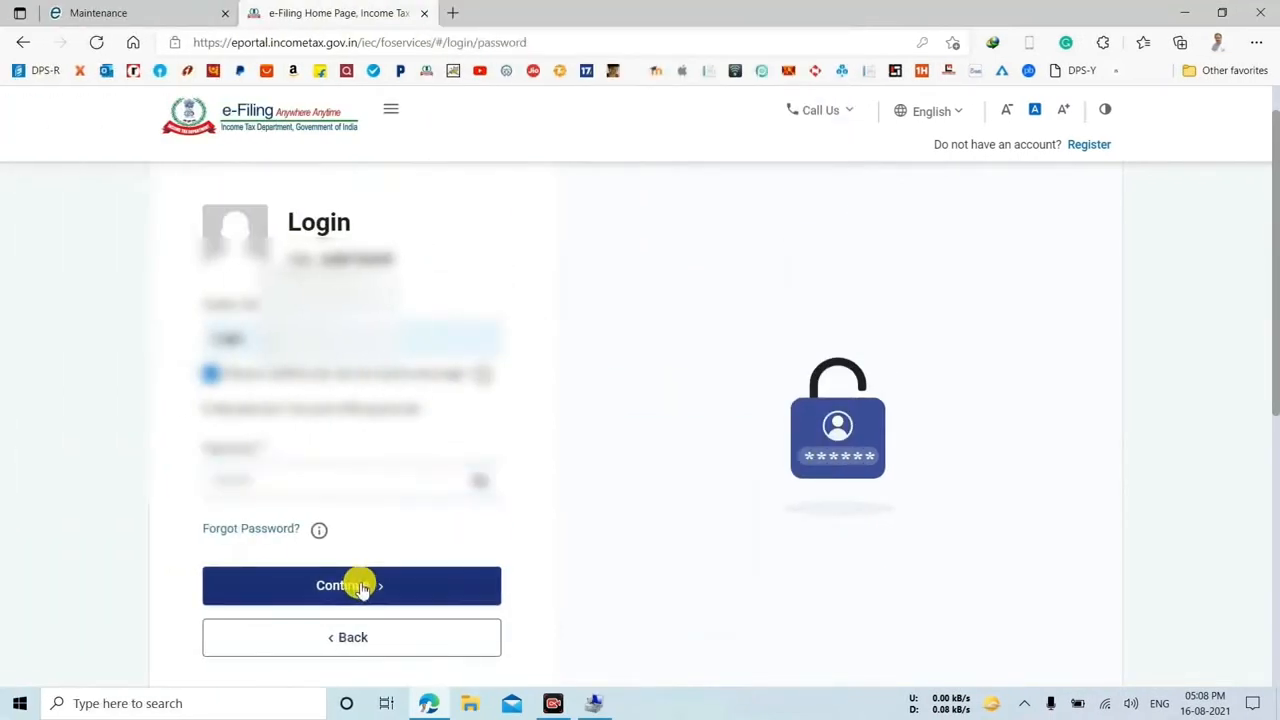
{"action": "left_click", "coordinate": [350, 586]}
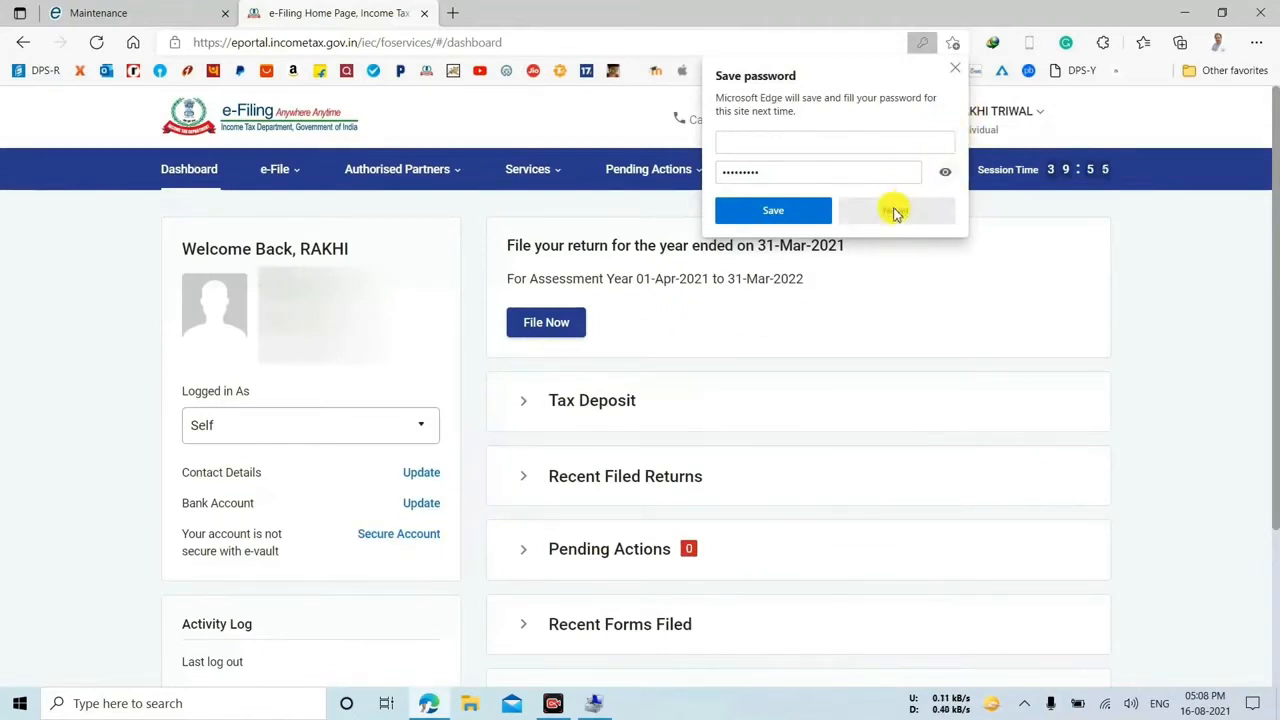
{"action": "left_click", "coordinate": [955, 68]}
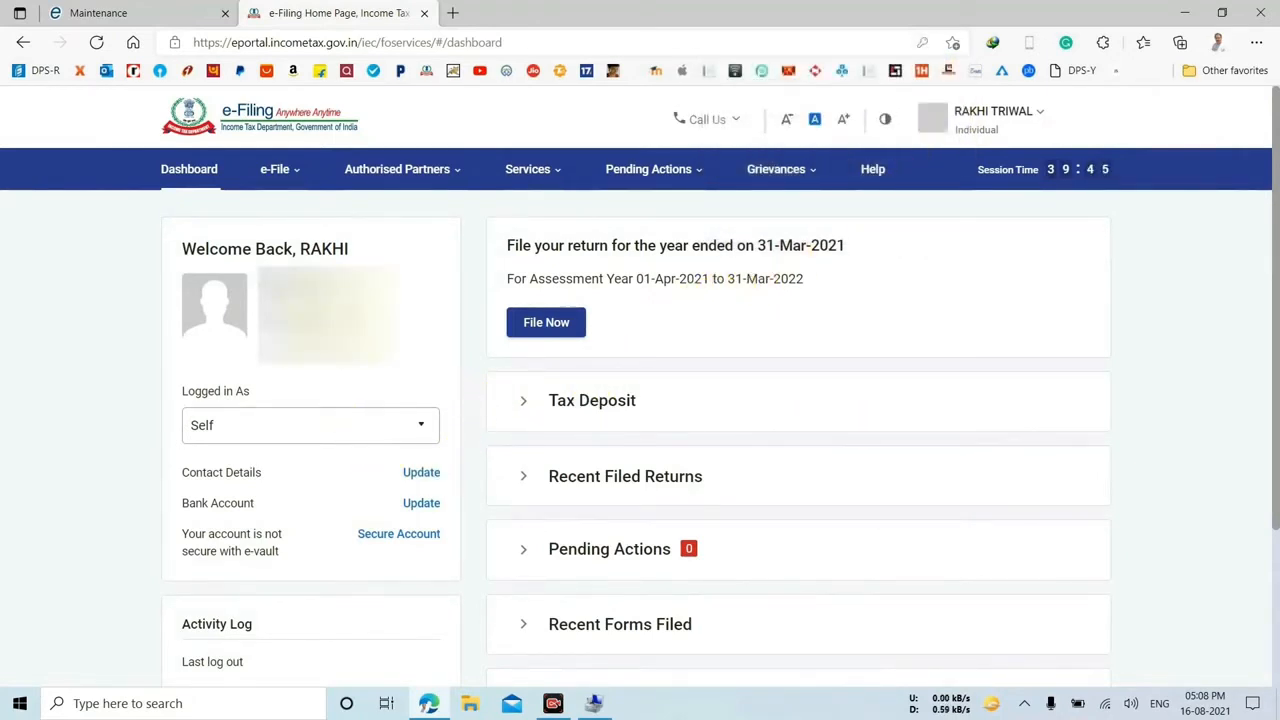
Update the account's contact details, including the primary e-mail, and submit the mobile and email OTPs for verification.
{"action": "left_click", "coordinate": [420, 474]}
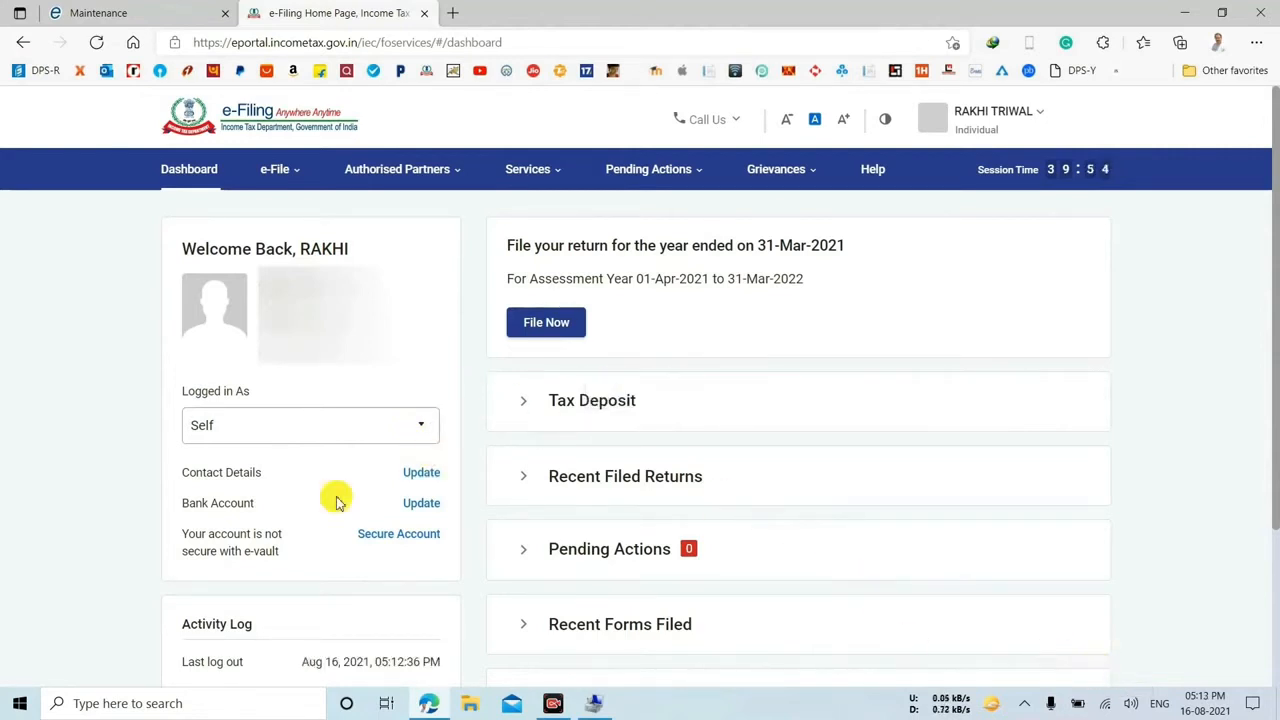
{"action": "left_click", "coordinate": [422, 473]}
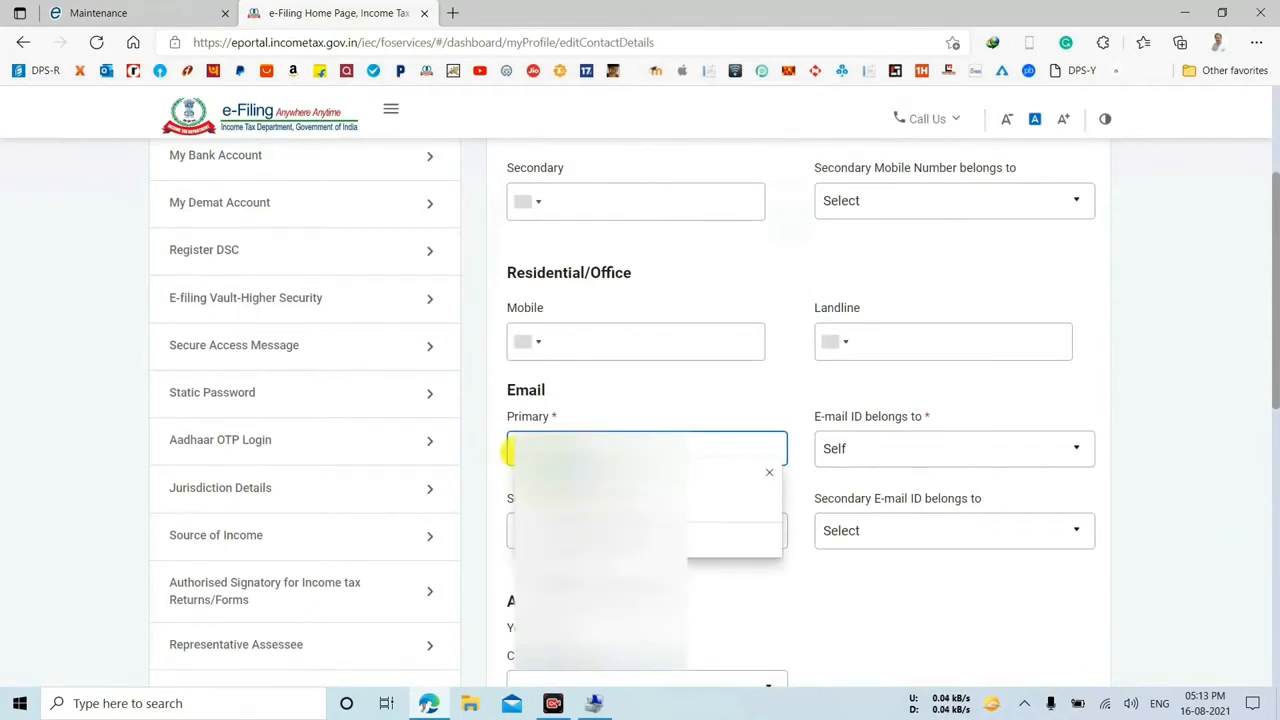
{"action": "key", "text": "Escape"}
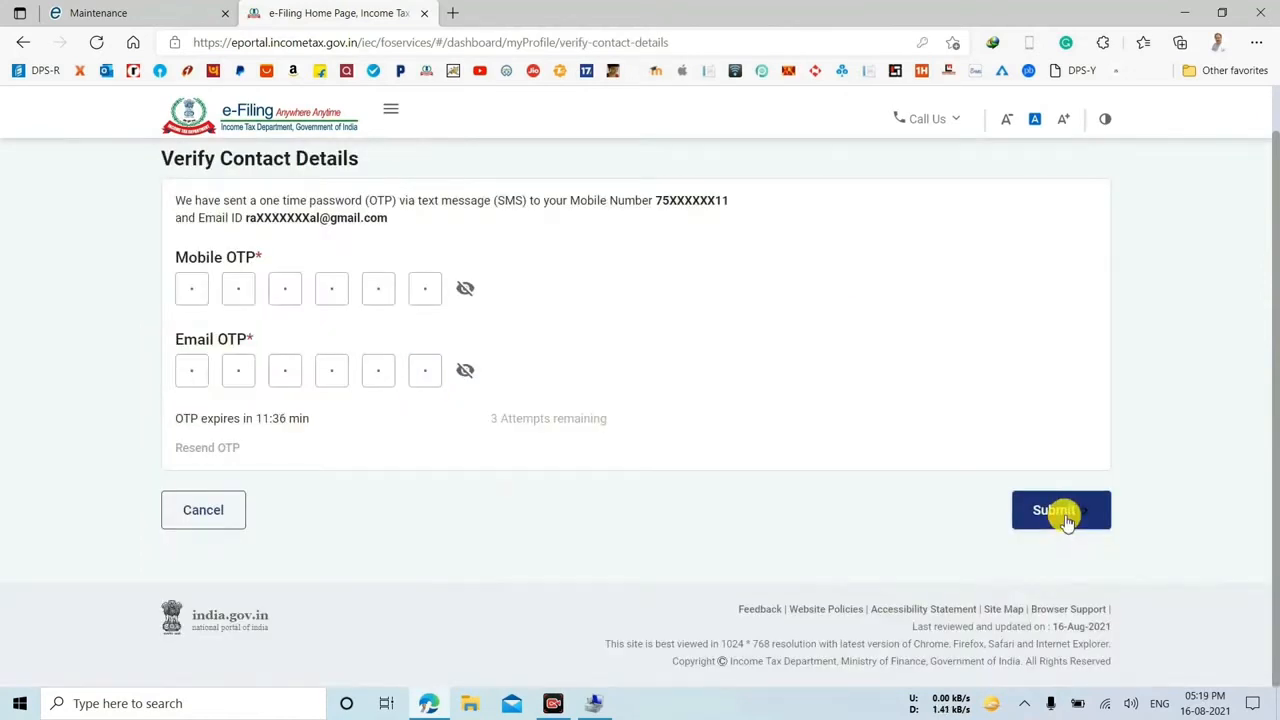
{"action": "left_click", "coordinate": [1062, 512]}
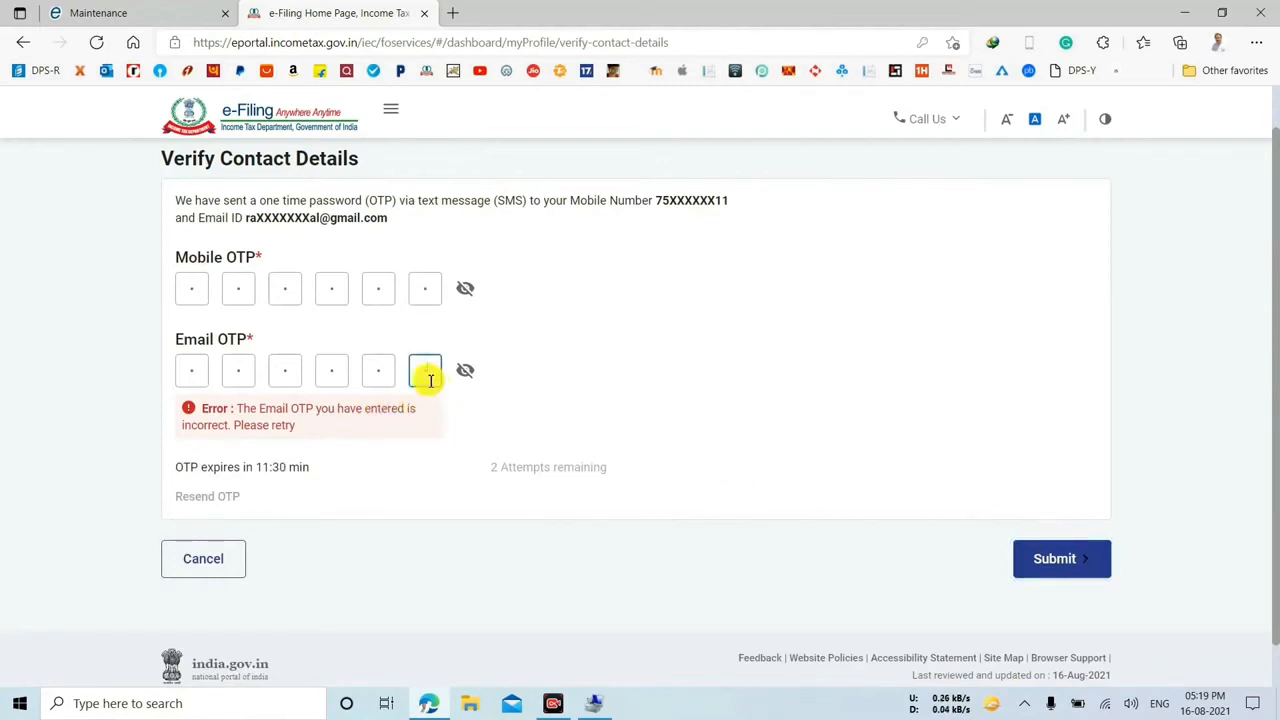
Start filing an income tax return for assessment year 2021-22 (Current A.Y.) and continue to the filing mode.
{"action": "mouse_move", "coordinate": [491, 220]}
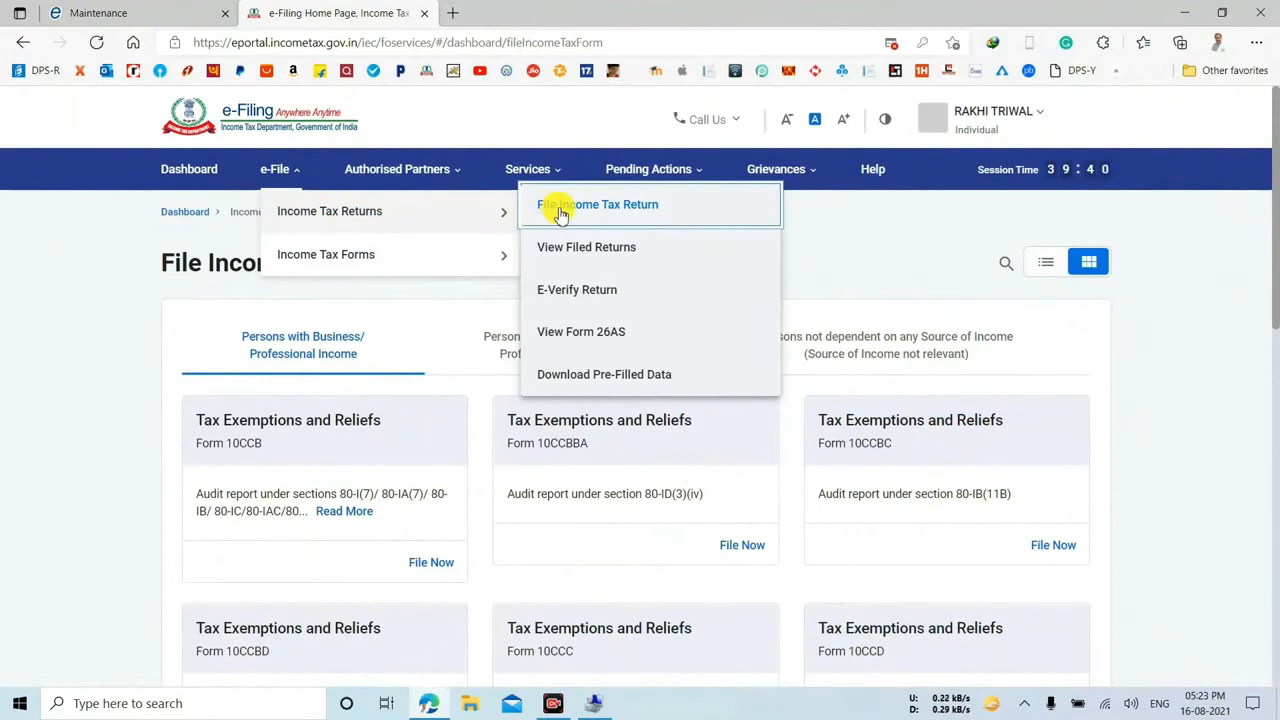
{"action": "left_click", "coordinate": [560, 212]}
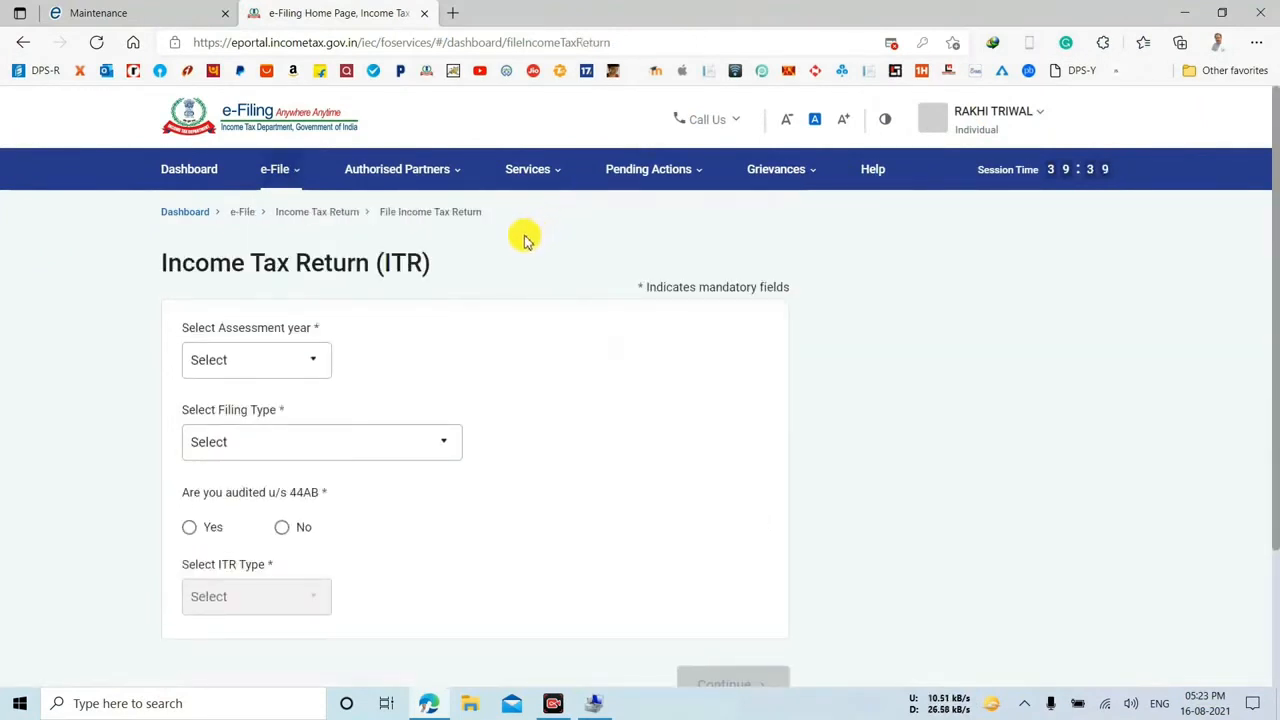
{"action": "left_click", "coordinate": [311, 354]}
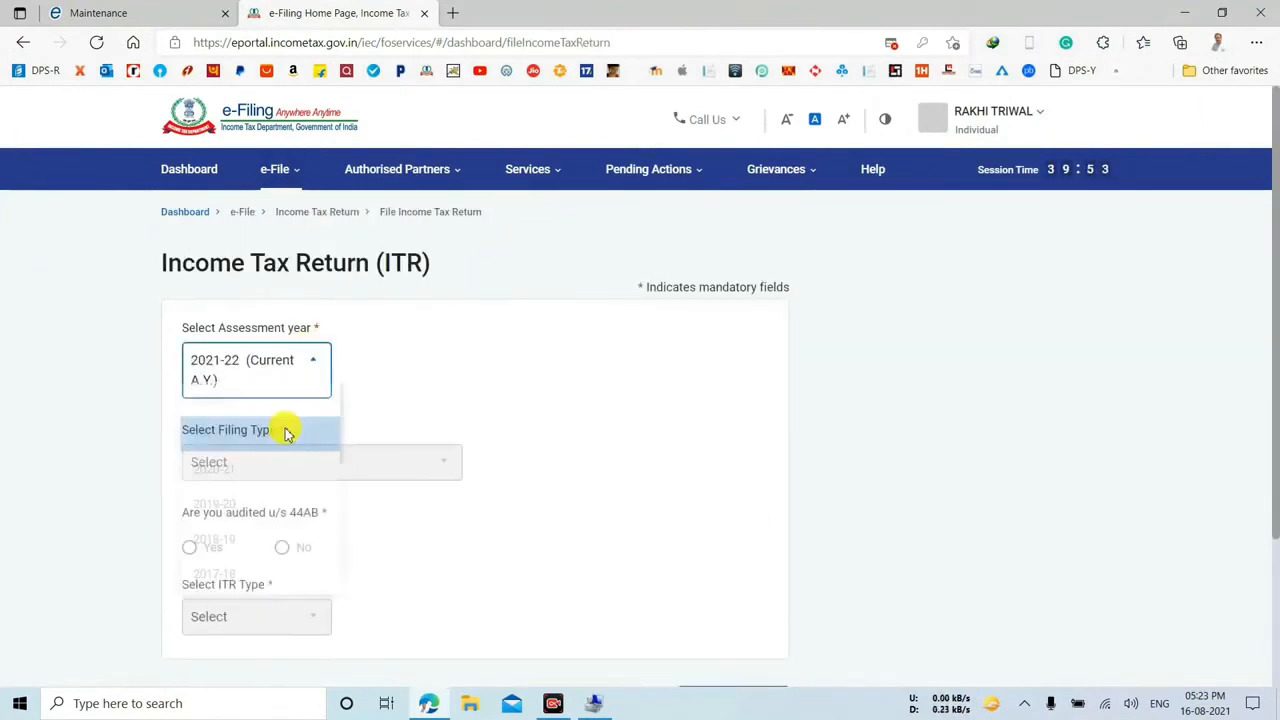
{"action": "left_click", "coordinate": [284, 418]}
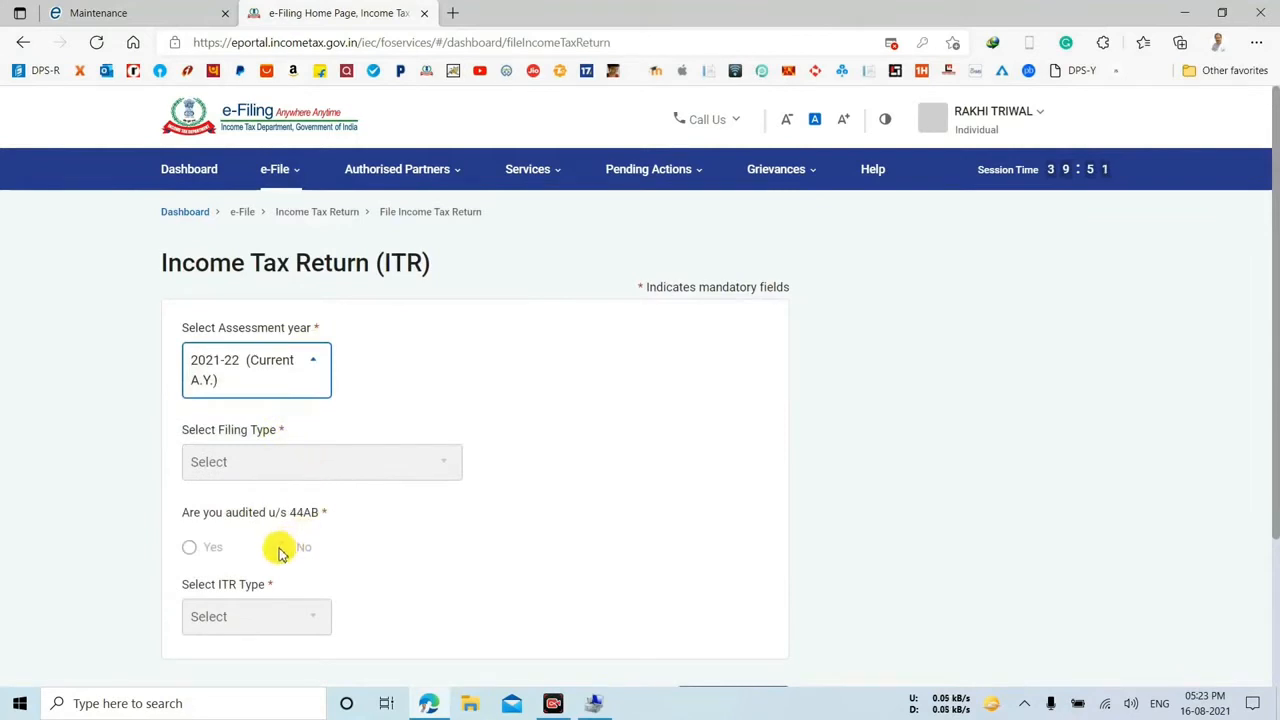
{"action": "scroll", "coordinate": [375, 580], "scroll_direction": "down", "scroll_amount": 1}
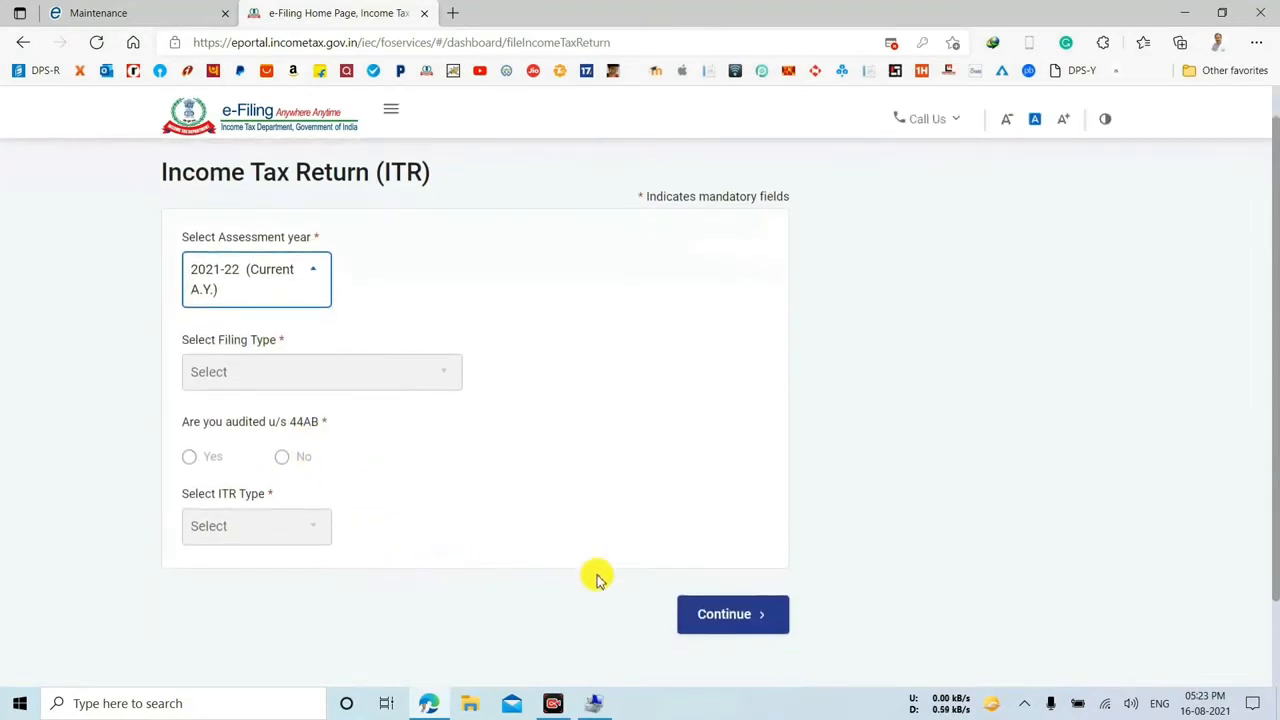
{"action": "left_click", "coordinate": [737, 620]}
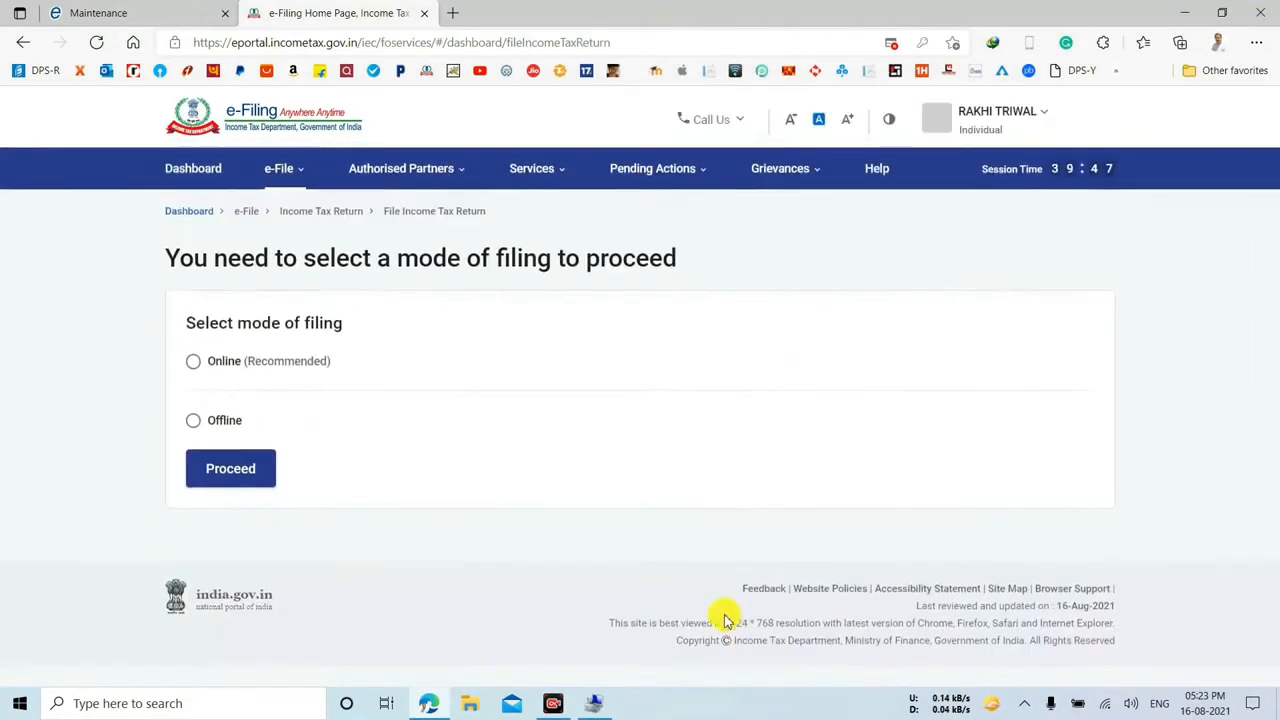
Choose the Online filing mode and start a new filing with the status Individual.
{"action": "left_click", "coordinate": [195, 366]}
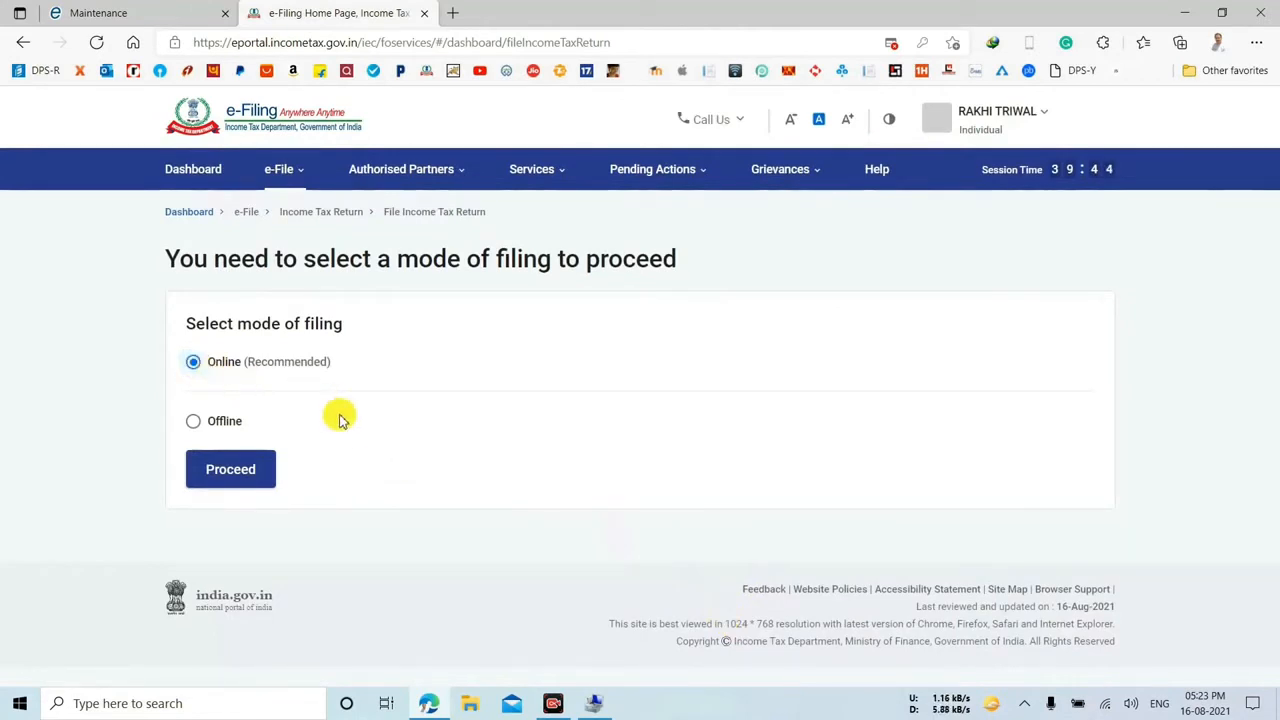
{"action": "left_click", "coordinate": [228, 476]}
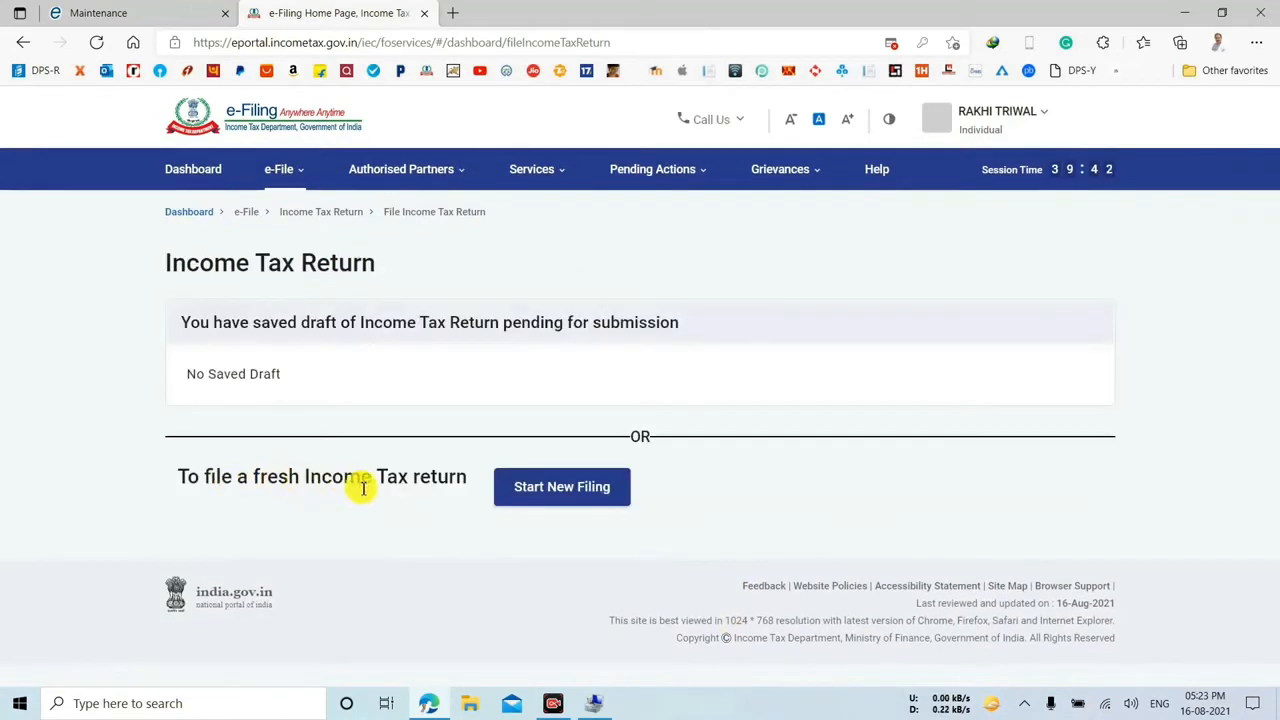
{"action": "left_click", "coordinate": [568, 503]}
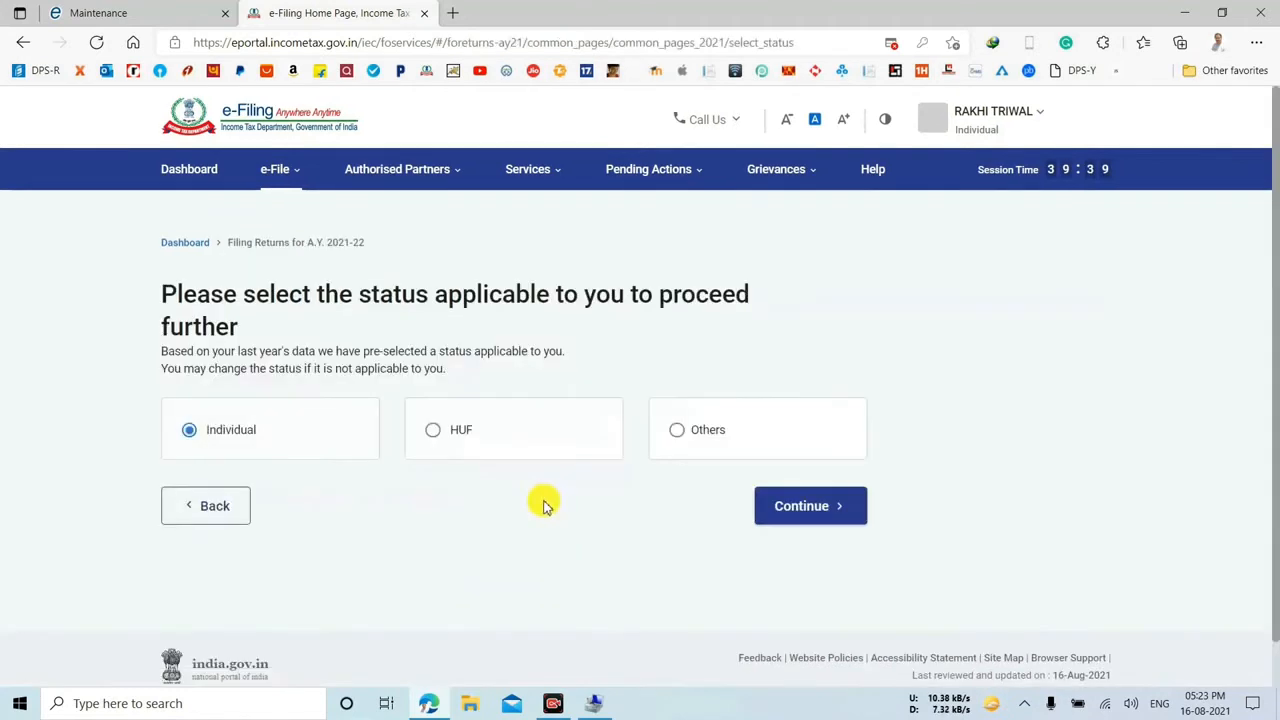
{"action": "left_click", "coordinate": [807, 518]}
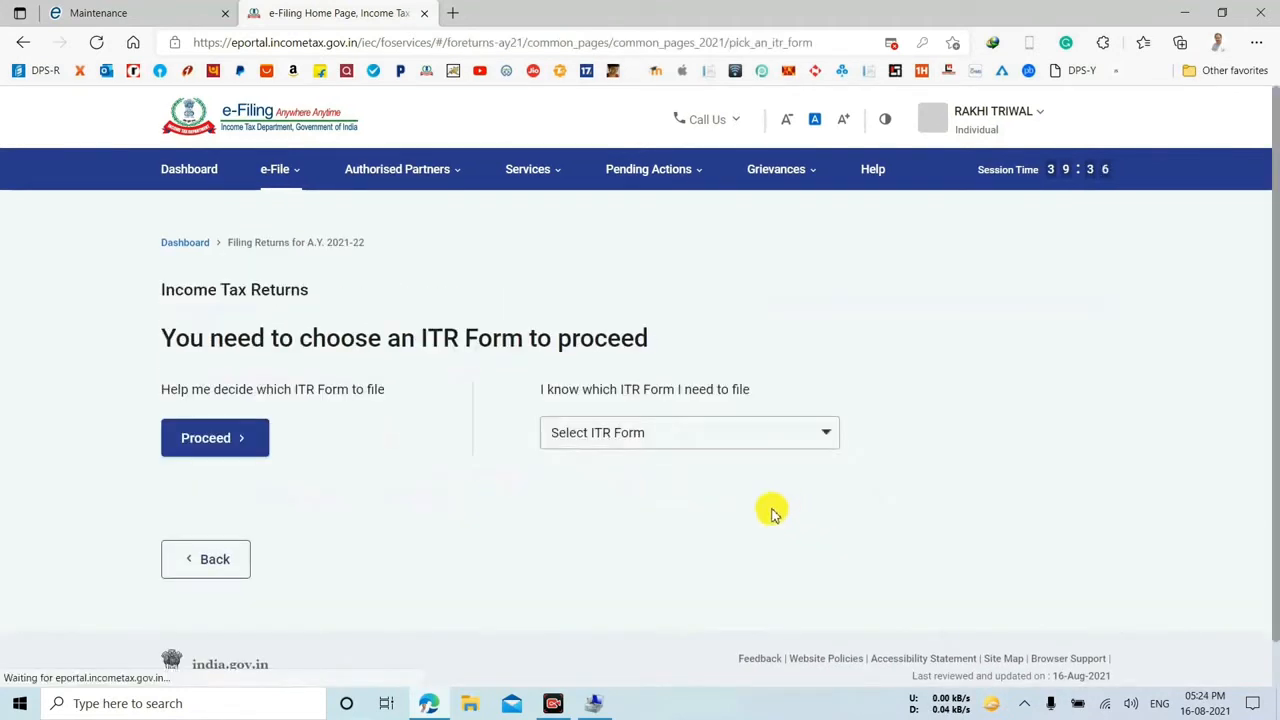
Select ITR - 1 as the return form and proceed with it.
{"action": "left_click", "coordinate": [715, 440]}
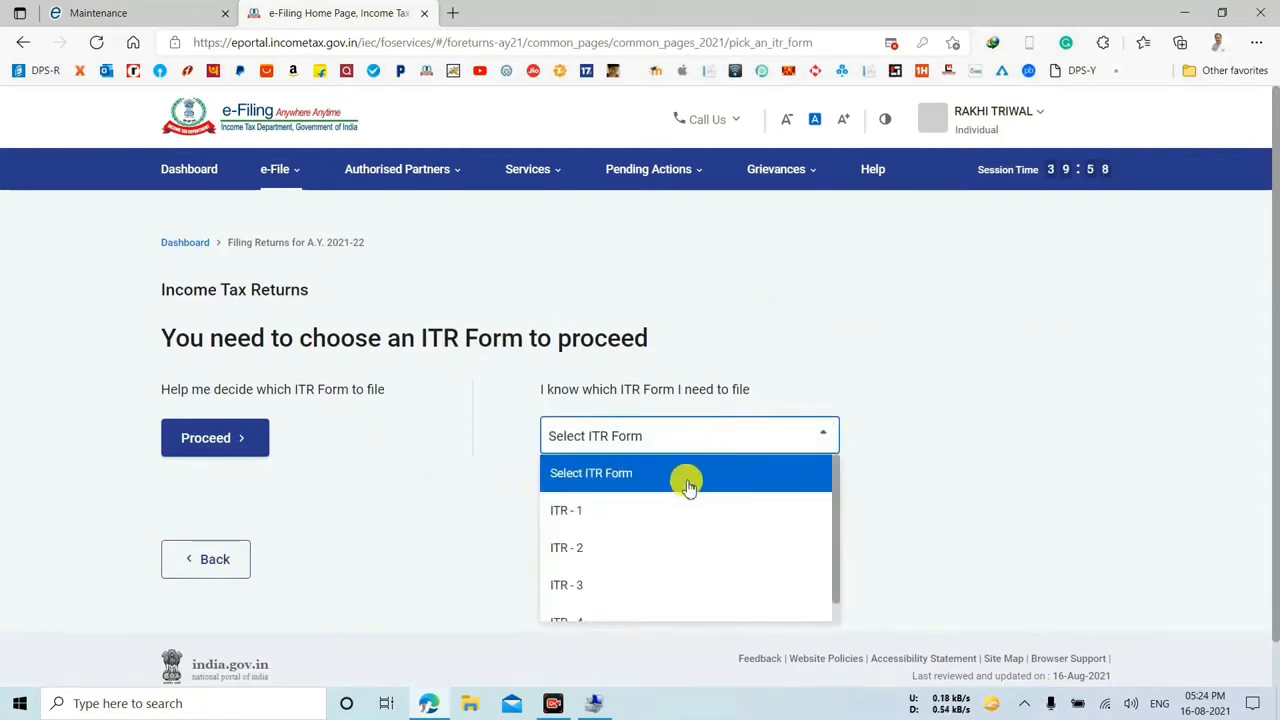
{"action": "left_click", "coordinate": [683, 510]}
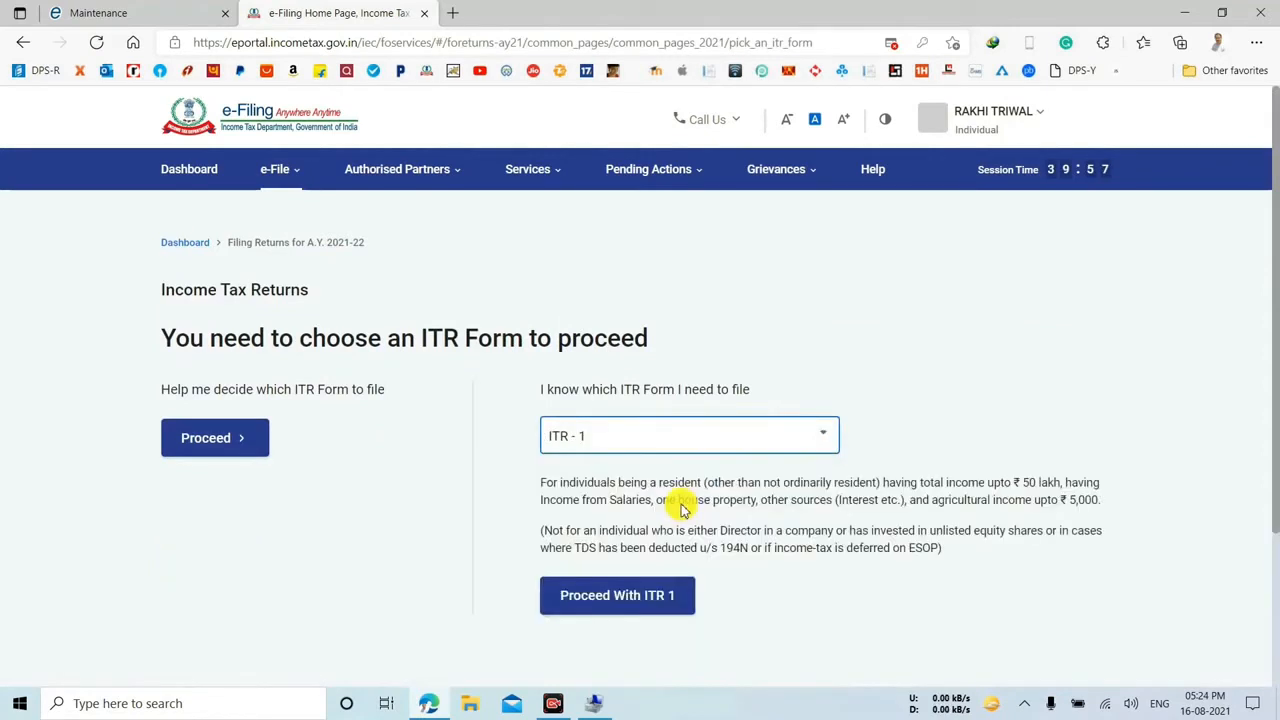
{"action": "left_click", "coordinate": [630, 598]}
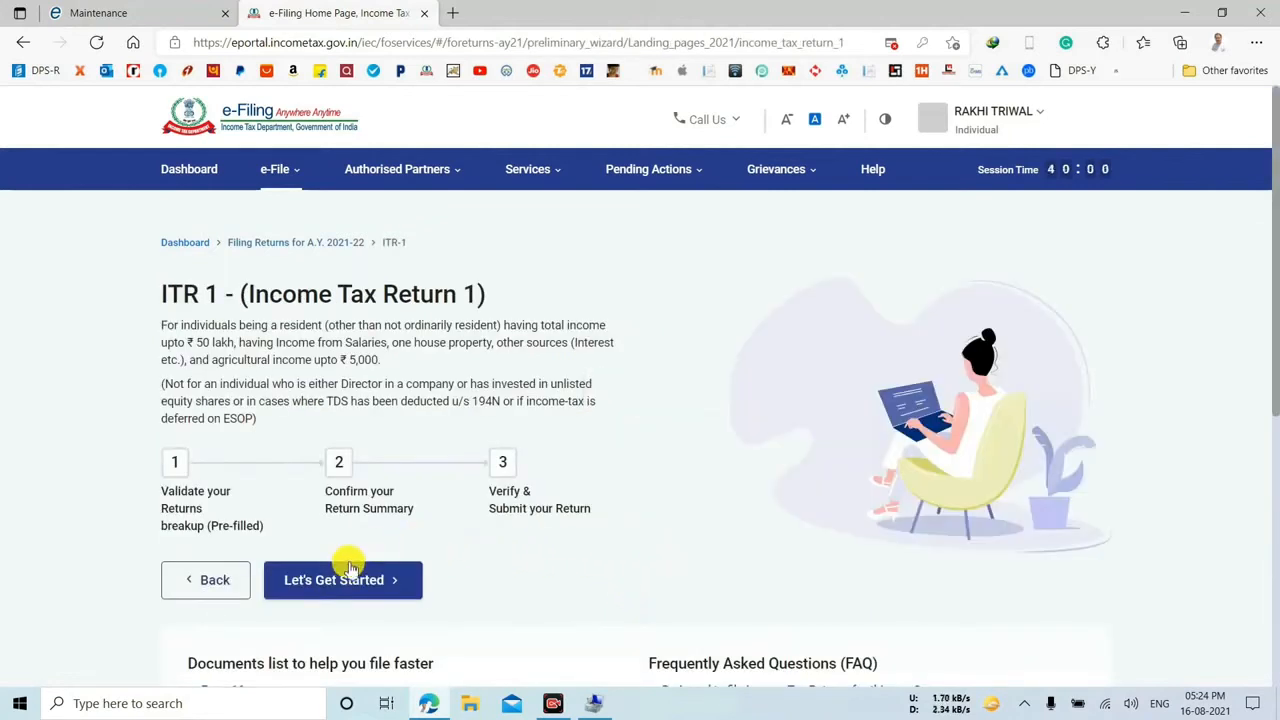
Get started with the ITR 1 return and select Others as the reason for filing.
{"action": "scroll", "coordinate": [349, 578], "scroll_direction": "down", "scroll_amount": 1}
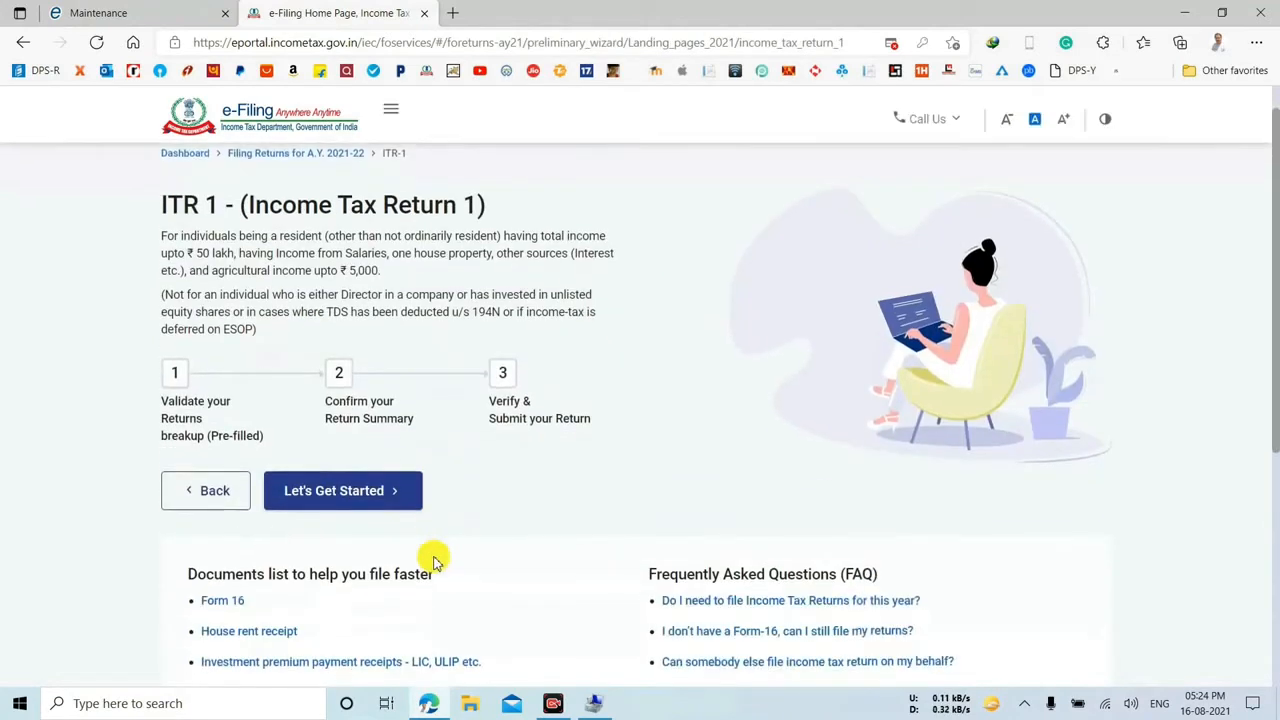
{"action": "left_click", "coordinate": [343, 493]}
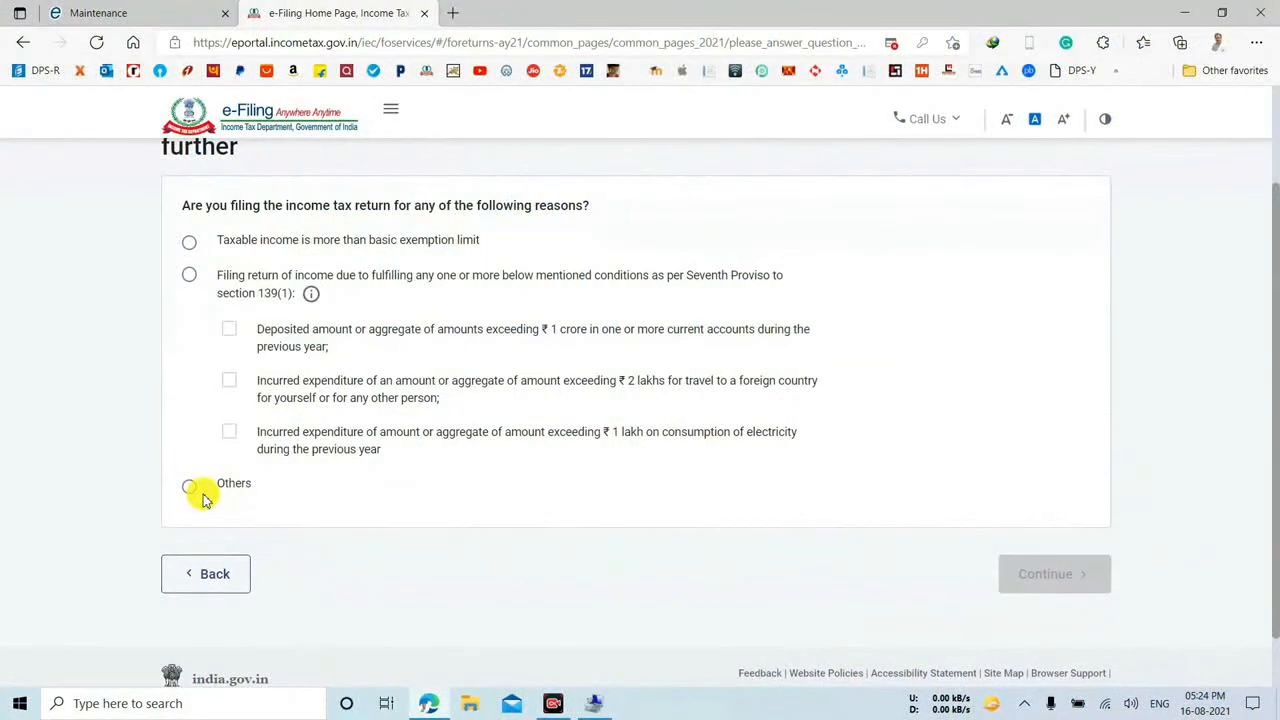
{"action": "left_click", "coordinate": [196, 490]}
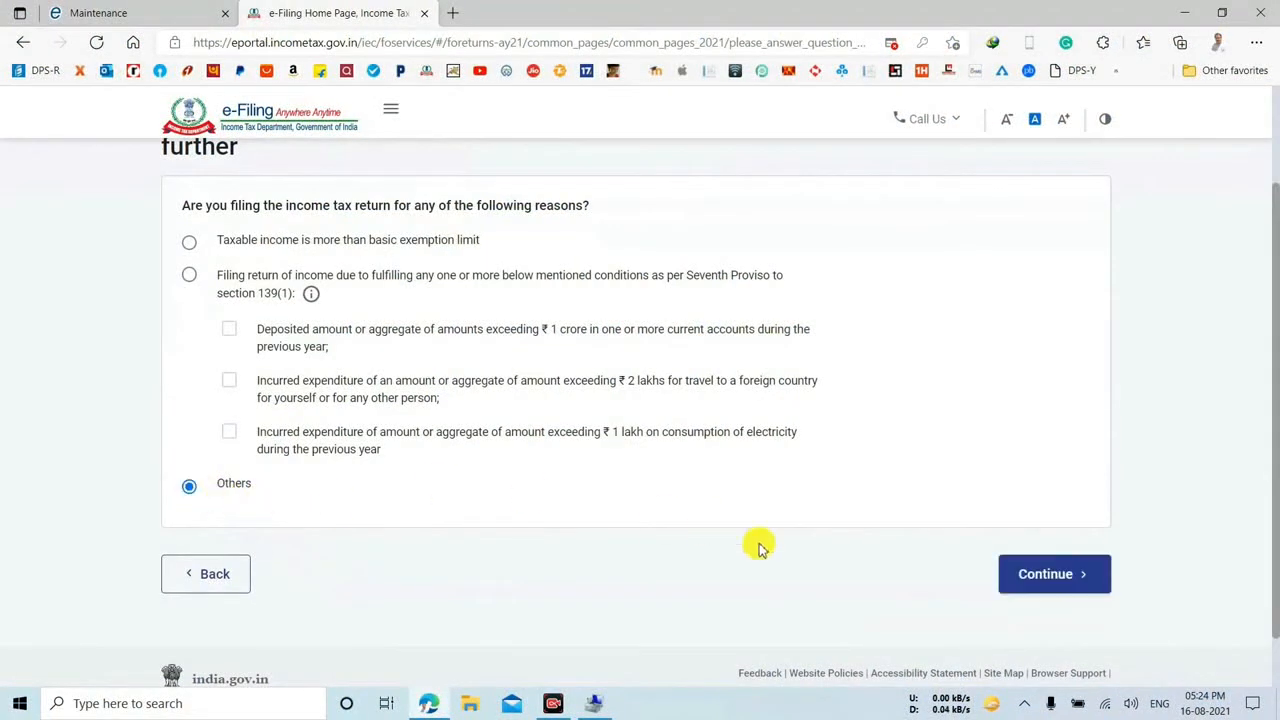
Continue to the personal information section and answer No to opting for the new tax regime u/s 115BAC.
{"action": "left_click", "coordinate": [1055, 582]}
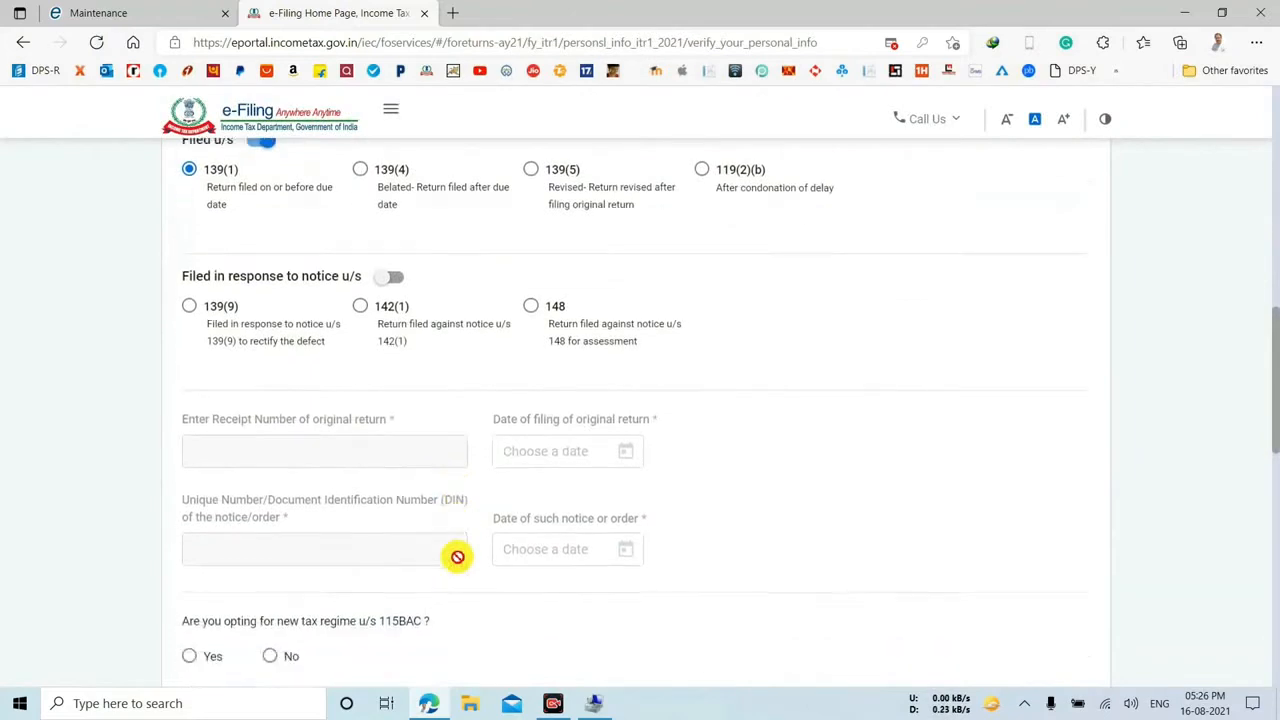
{"action": "scroll", "coordinate": [457, 557], "scroll_direction": "down", "scroll_amount": 2}
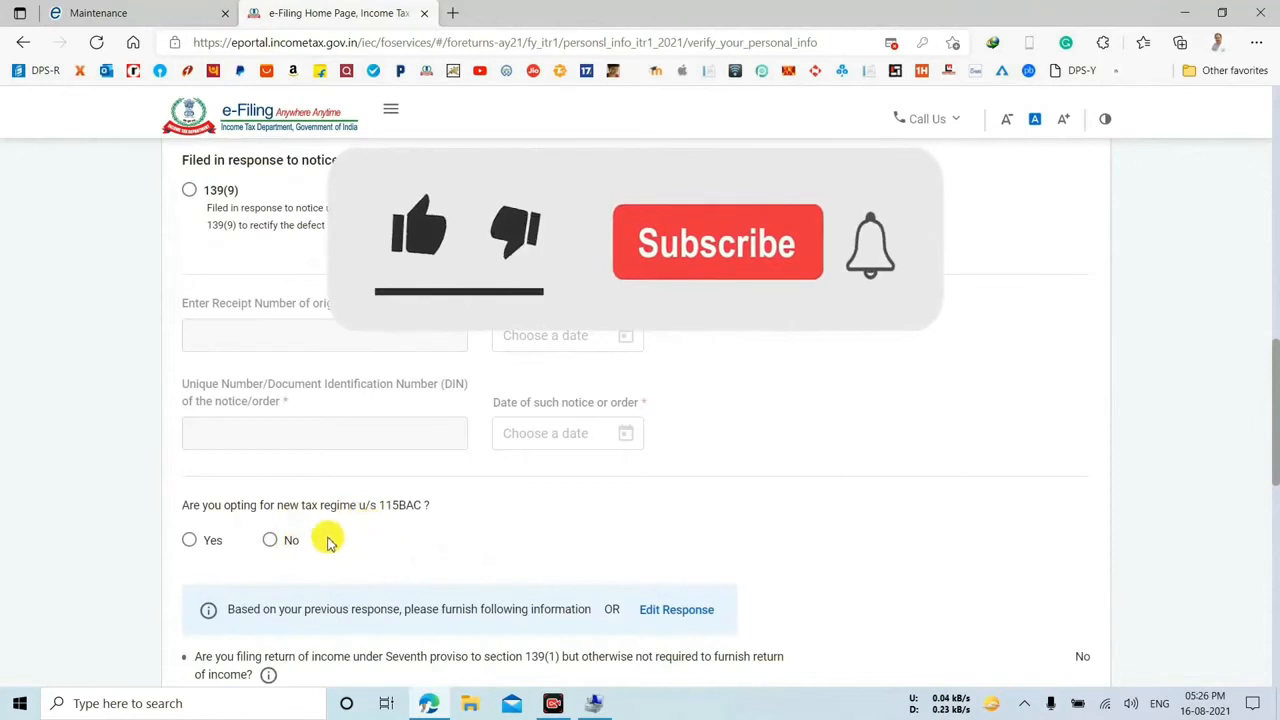
{"action": "left_click", "coordinate": [284, 548]}
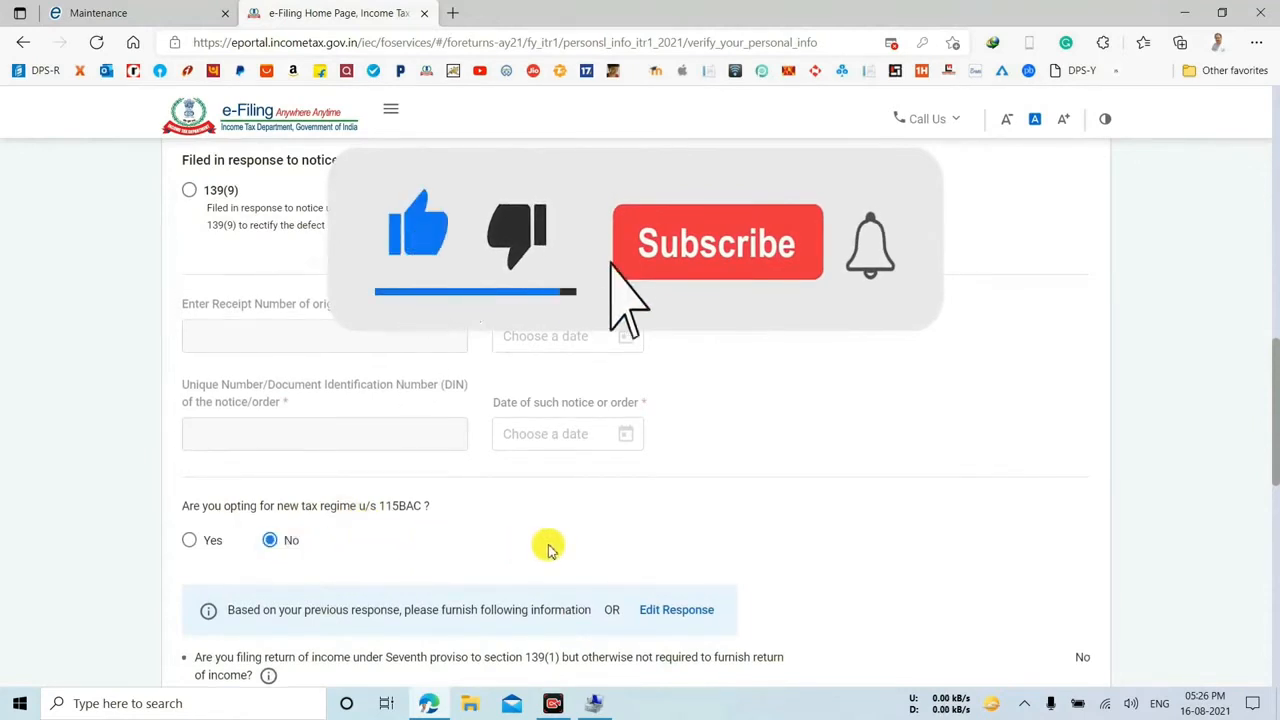
Select the listed bank account for refund credit in the Bank Details and confirm the Personal Information section.
{"action": "scroll", "coordinate": [540, 541], "scroll_direction": "down", "scroll_amount": 3}
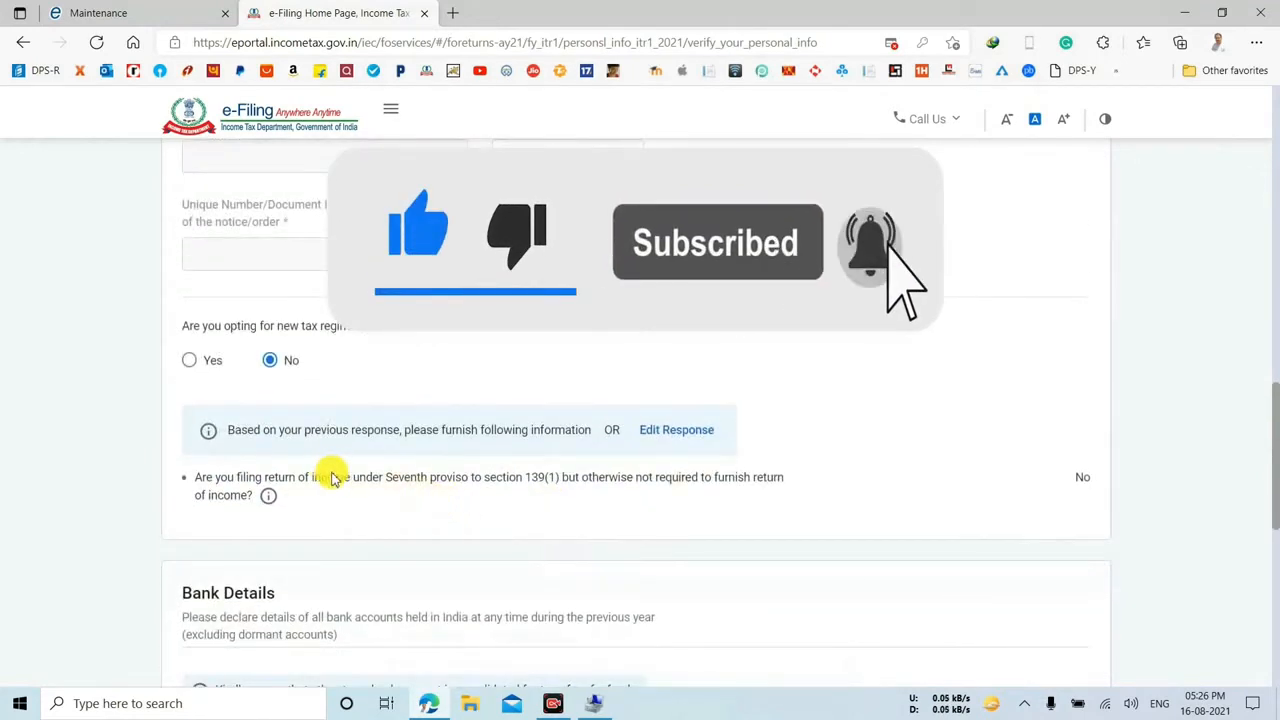
{"action": "scroll", "coordinate": [334, 474], "scroll_direction": "down", "scroll_amount": 2}
{"action": "scroll", "coordinate": [640, 420], "scroll_direction": "down", "scroll_amount": 3}
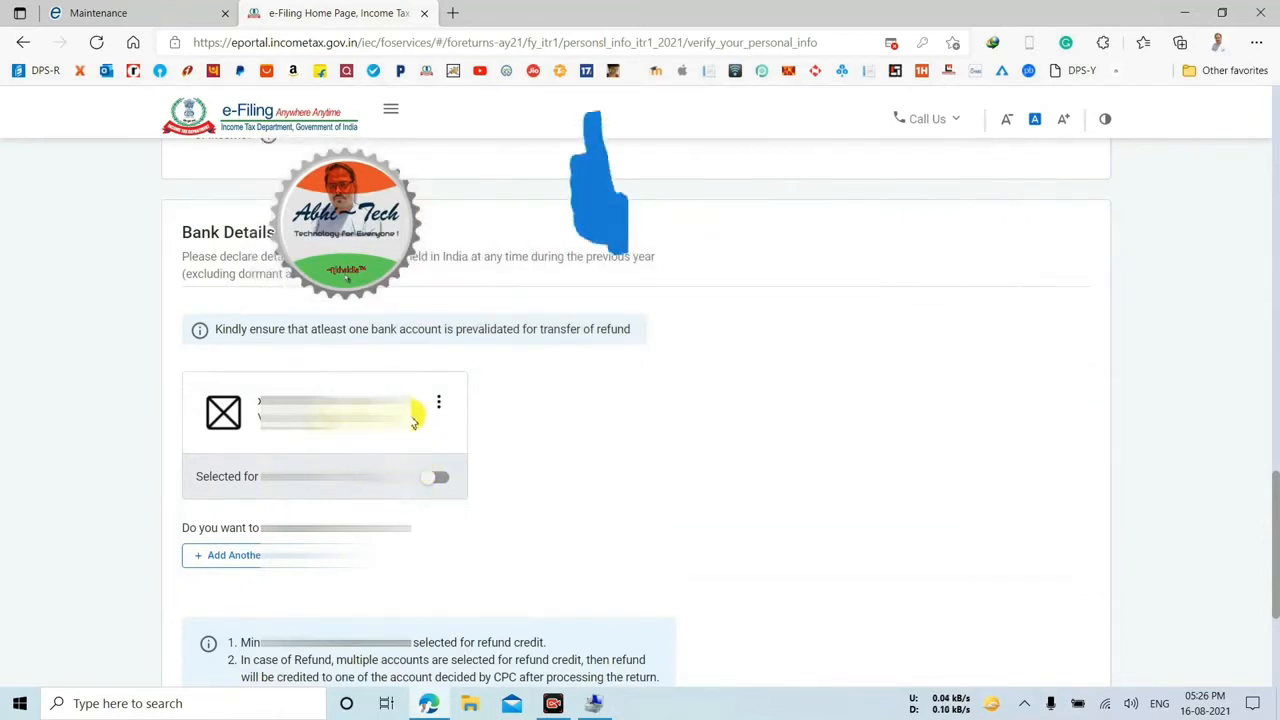
{"action": "left_click", "coordinate": [439, 479]}
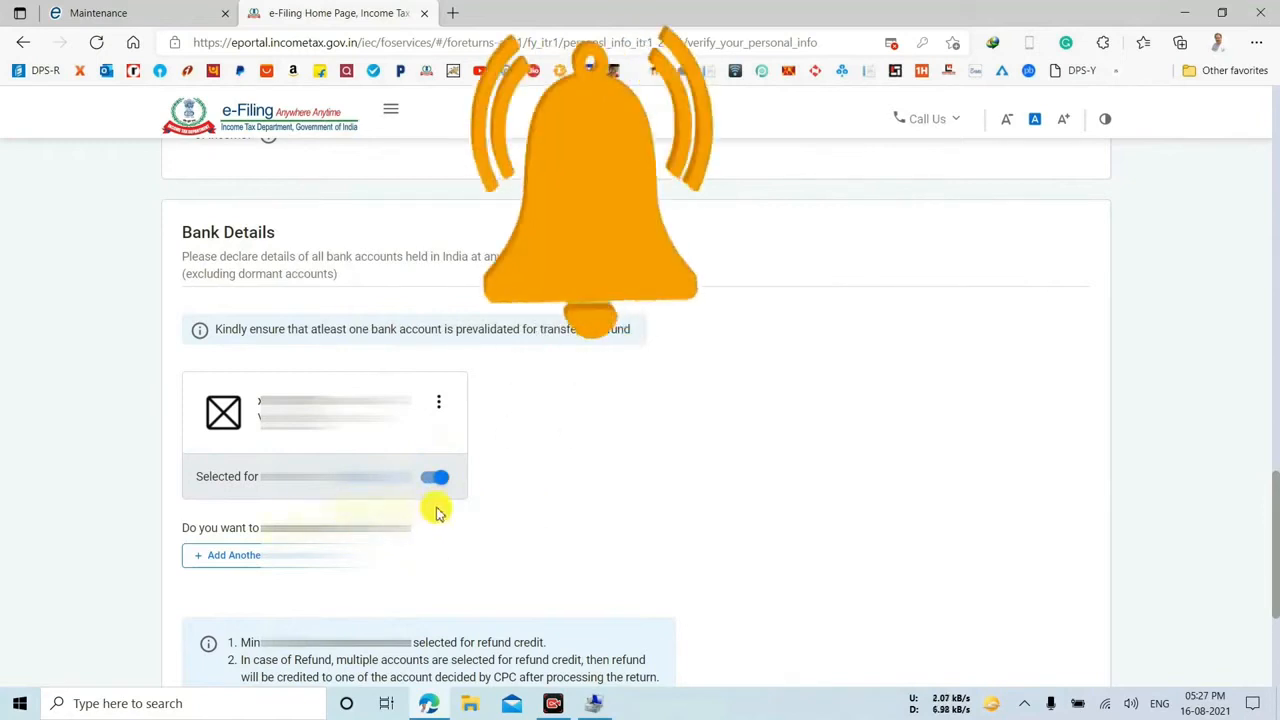
{"action": "scroll", "coordinate": [437, 512], "scroll_direction": "down", "scroll_amount": 3}
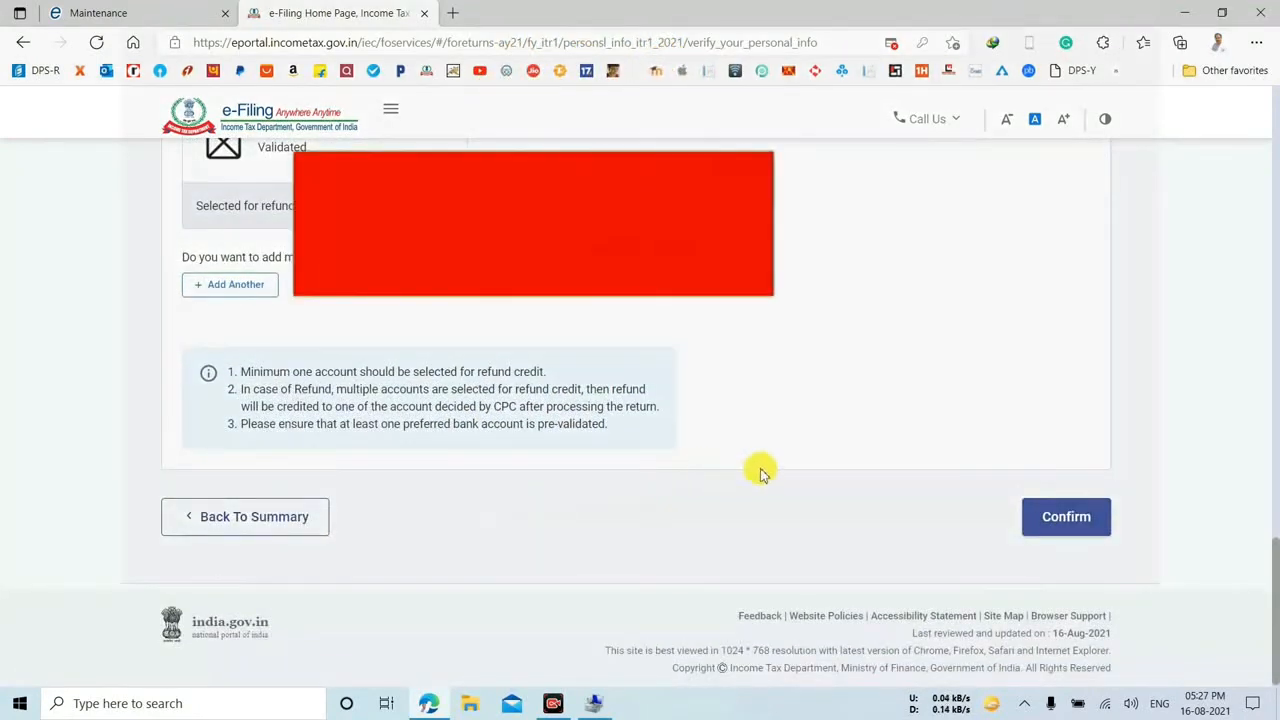
{"action": "scroll", "coordinate": [794, 463], "scroll_direction": "up", "scroll_amount": 3}
{"action": "scroll", "coordinate": [794, 463], "scroll_direction": "down", "scroll_amount": 3}
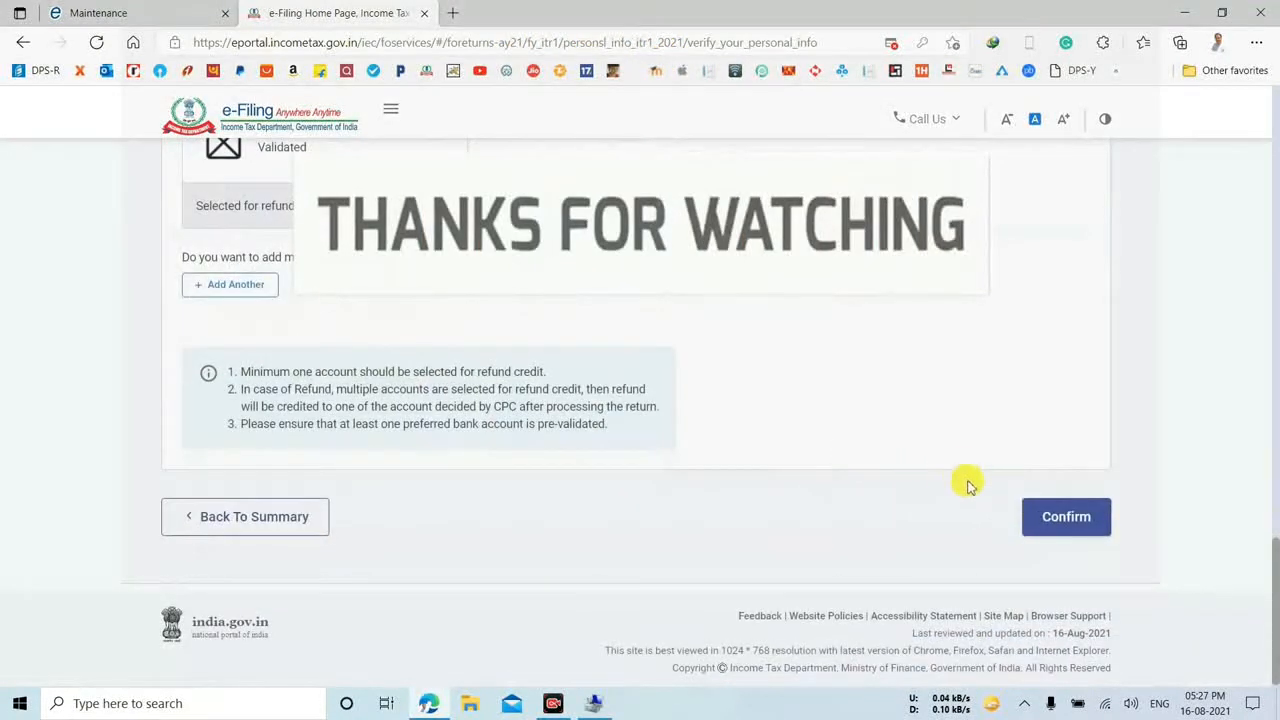
{"action": "left_click", "coordinate": [1066, 519]}
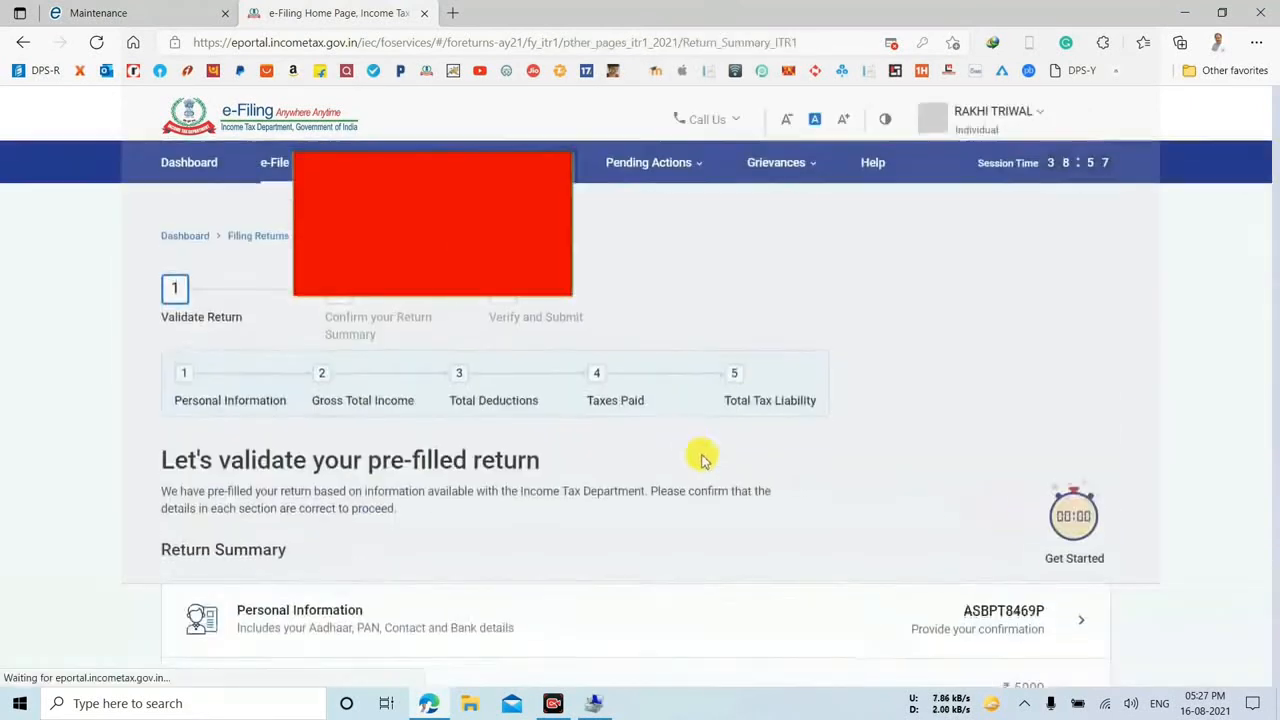
Open the Gross Total Income section of the return summary and skip its salary exemption questions.
{"action": "scroll", "coordinate": [667, 484], "scroll_direction": "down", "scroll_amount": 1}
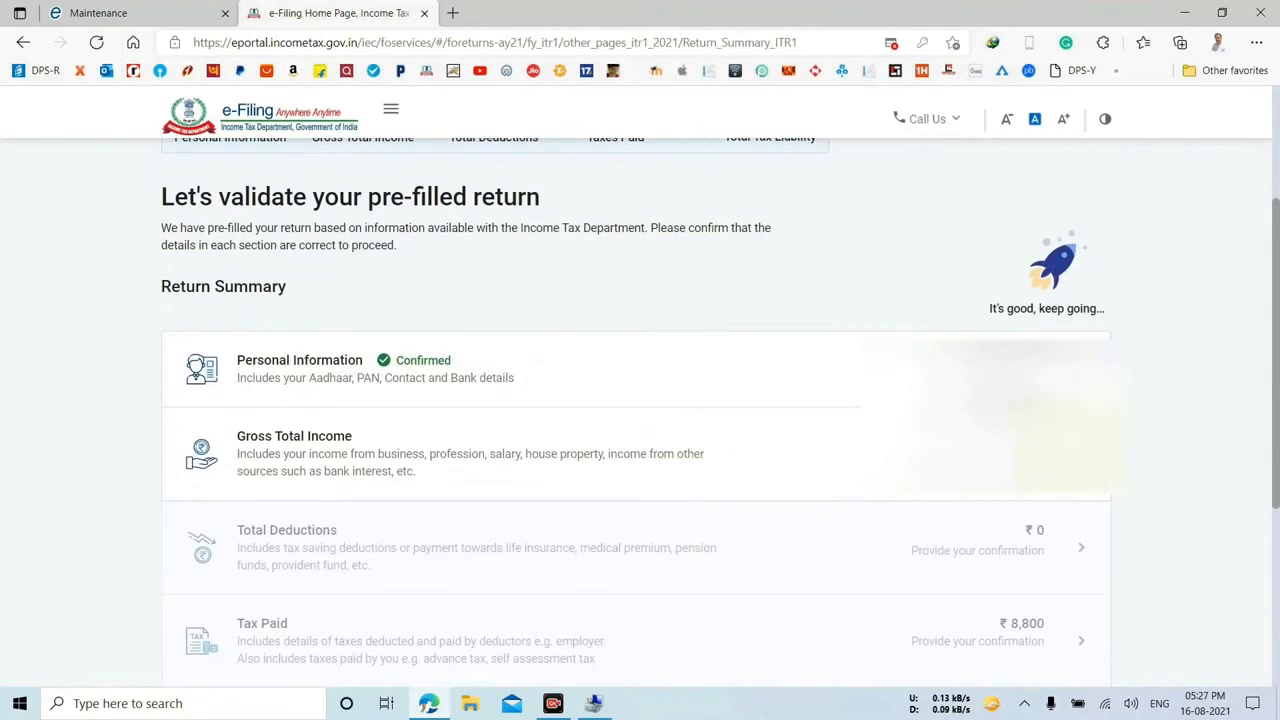
{"action": "left_click", "coordinate": [674, 485]}
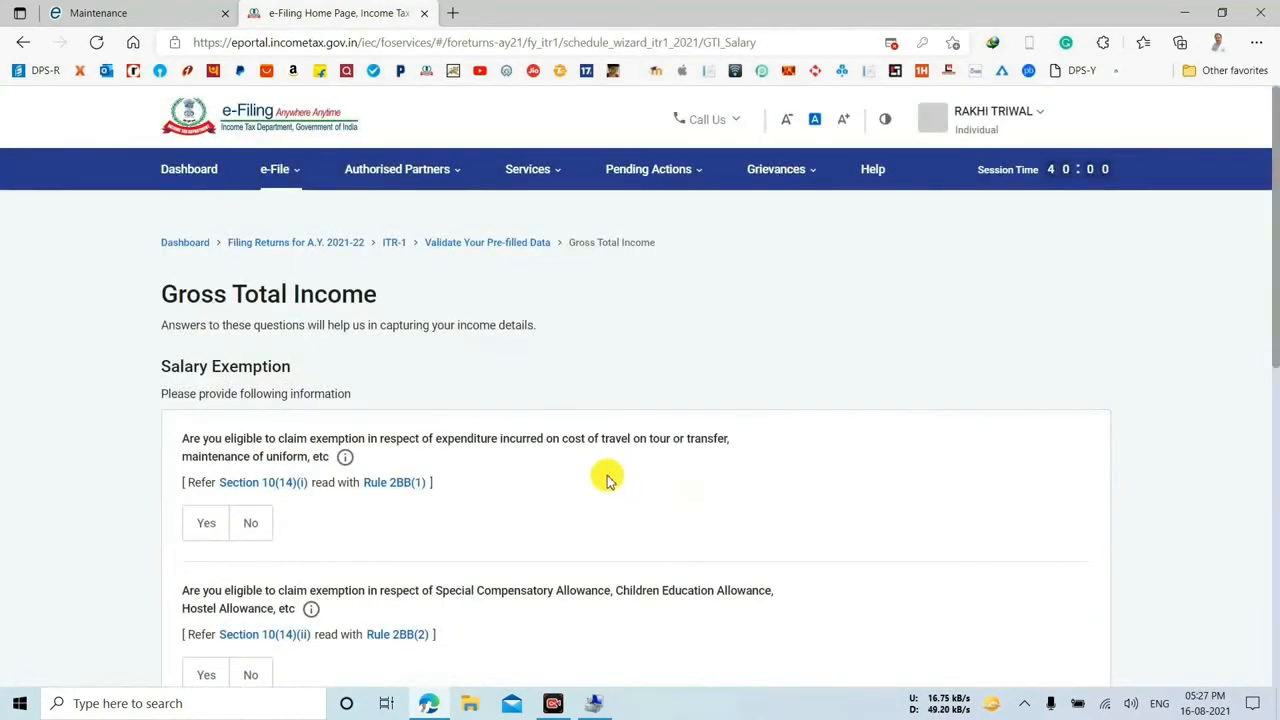
{"action": "scroll", "coordinate": [495, 485], "scroll_direction": "down", "scroll_amount": 2}
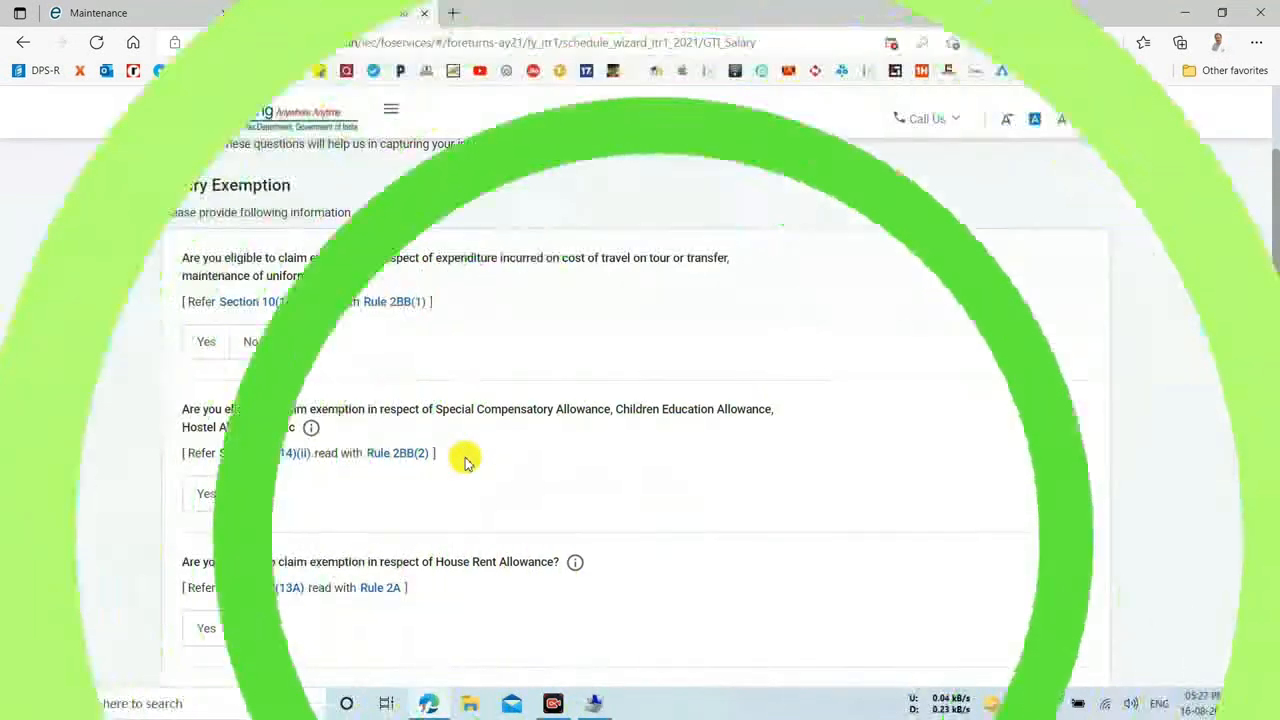
{"action": "scroll", "coordinate": [465, 460], "scroll_direction": "down", "scroll_amount": 5}
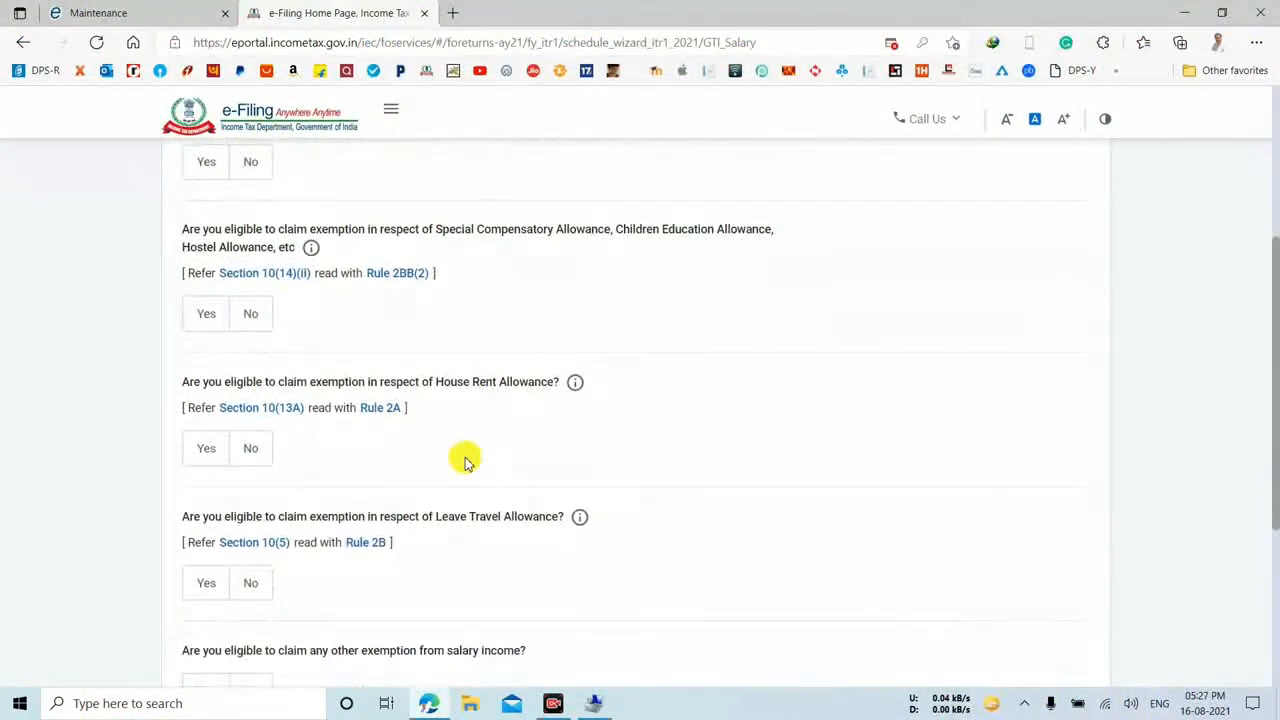
{"action": "left_click", "coordinate": [373, 504]}
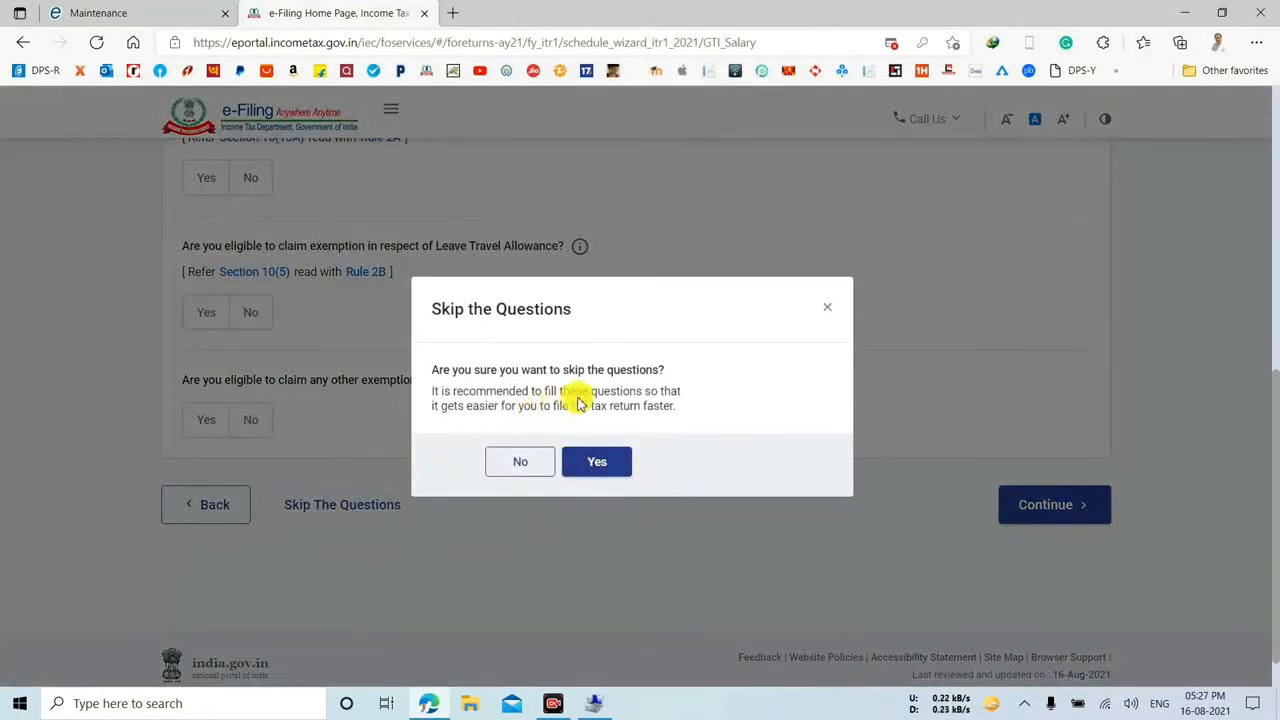
{"action": "left_click", "coordinate": [588, 462]}
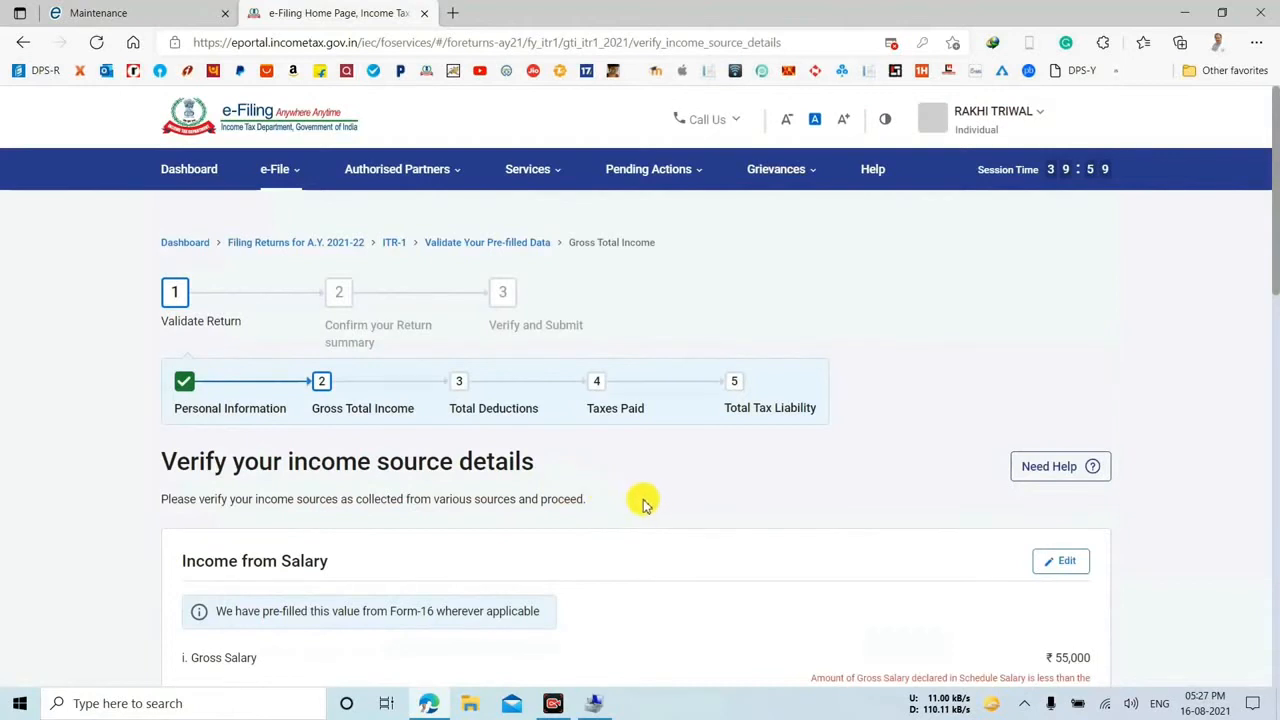
Edit the Income from Salary and set the Salary as per section 17(1) to 6,85,806.
{"action": "scroll", "coordinate": [654, 503], "scroll_direction": "down", "scroll_amount": 2}
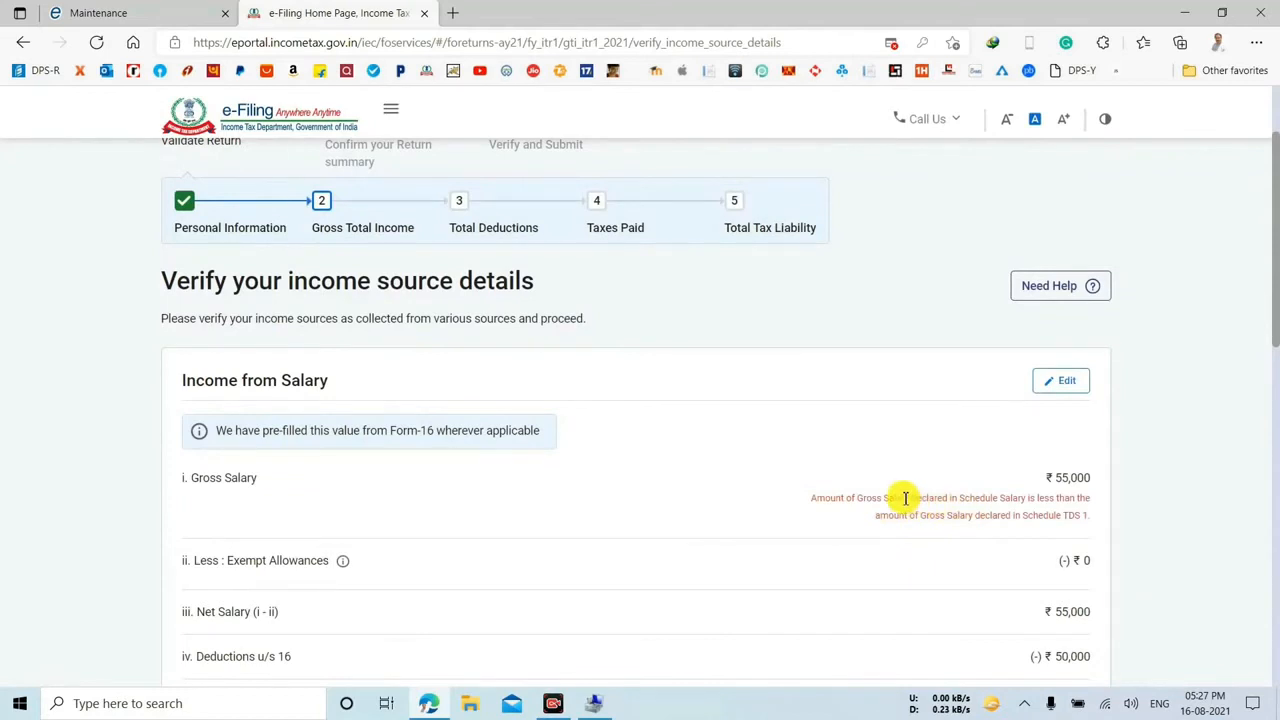
{"action": "scroll", "coordinate": [905, 498], "scroll_direction": "down", "scroll_amount": 1}
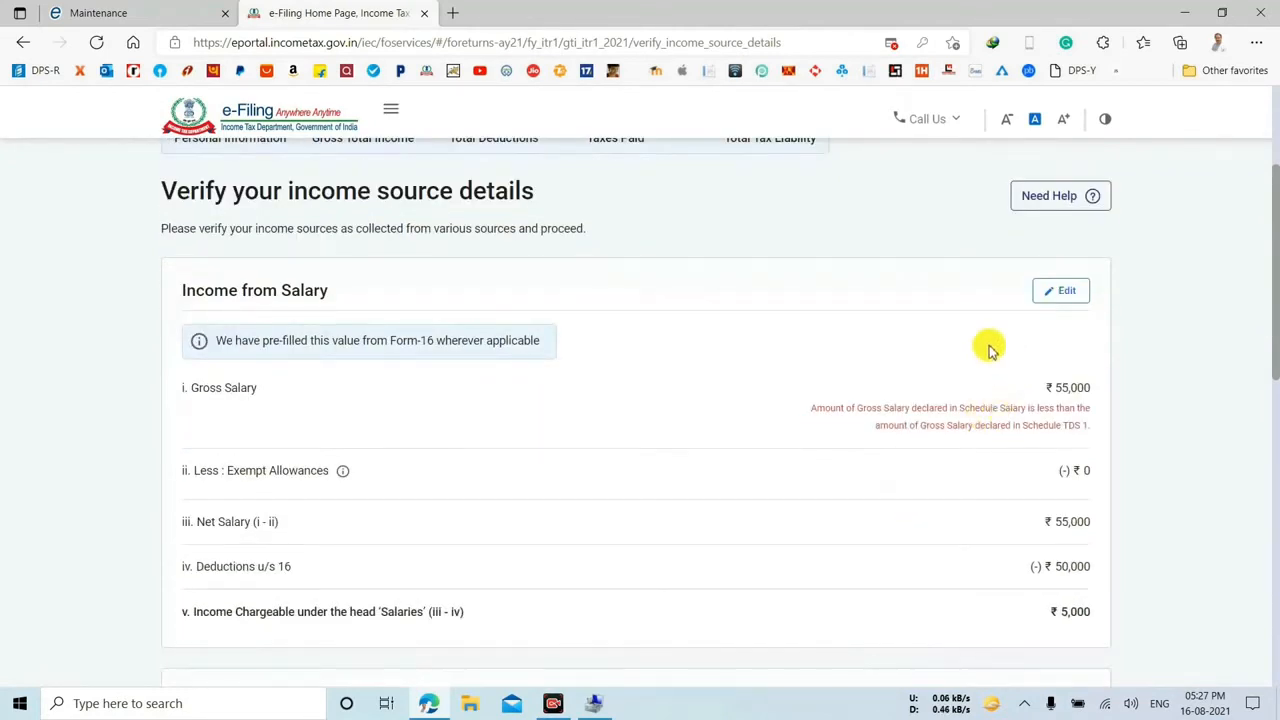
{"action": "scroll", "coordinate": [965, 355], "scroll_direction": "up", "scroll_amount": 2}
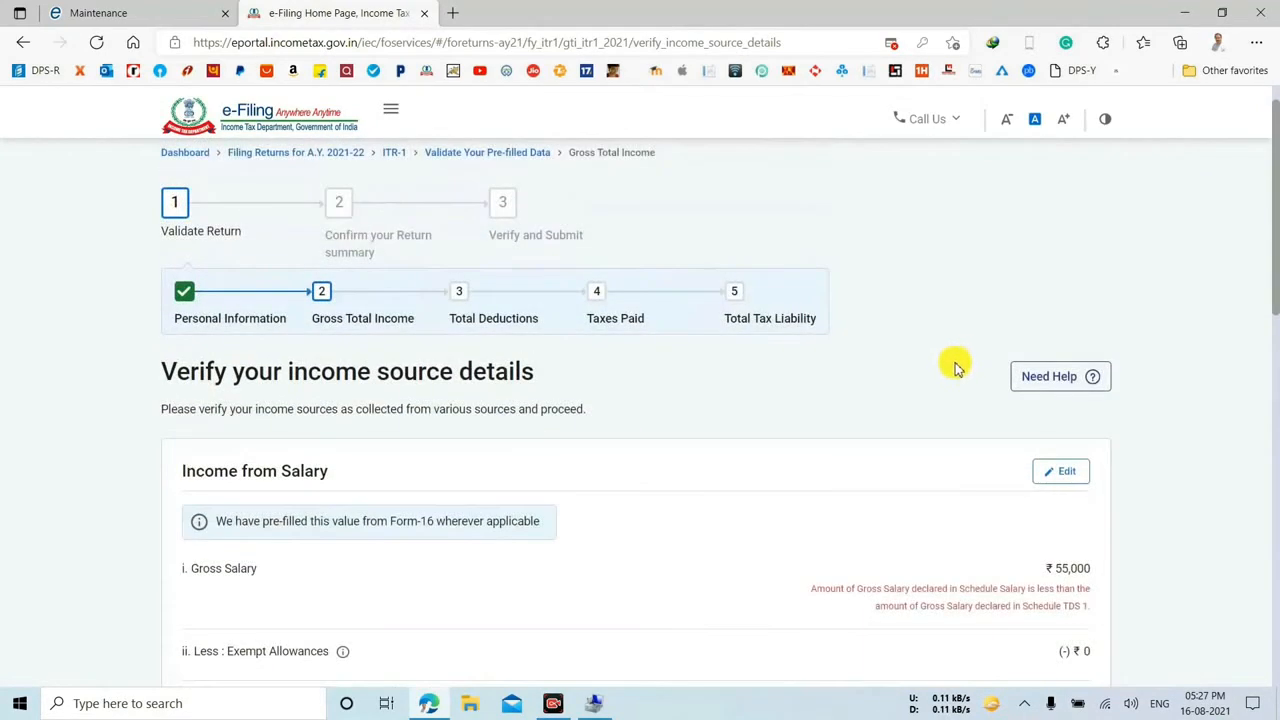
{"action": "scroll", "coordinate": [1010, 466], "scroll_direction": "down", "scroll_amount": 1}
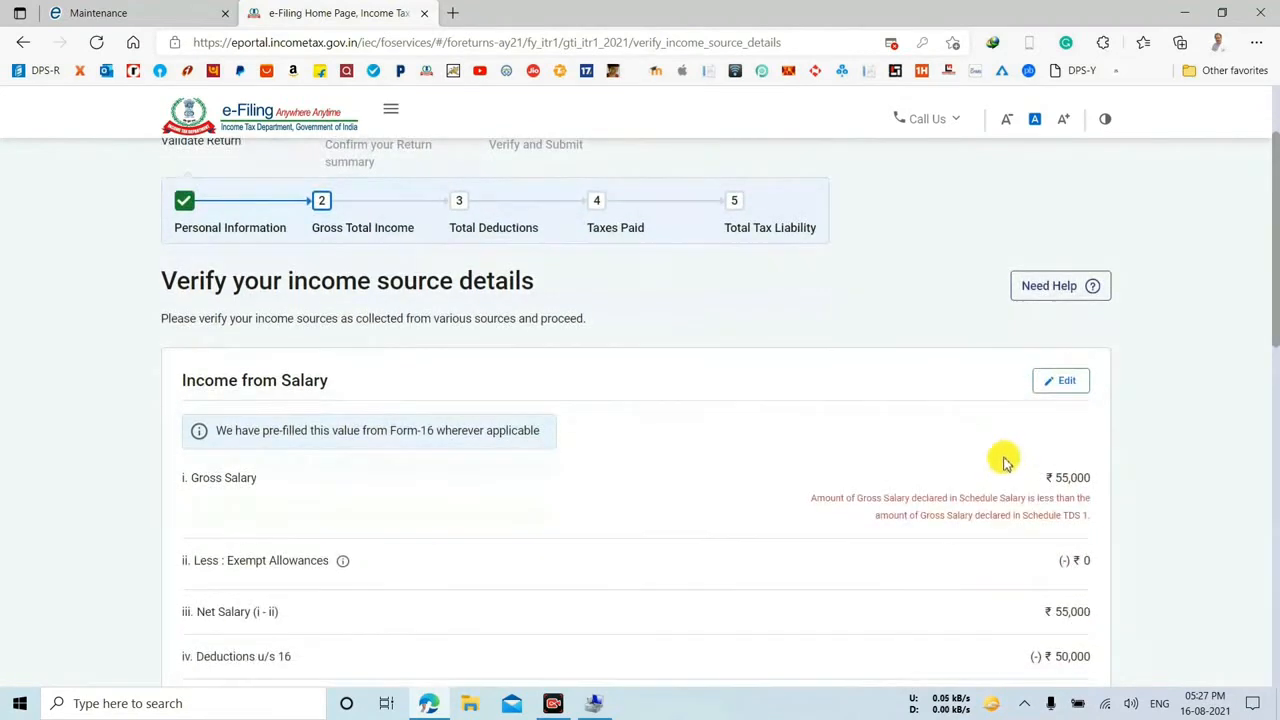
{"action": "left_click", "coordinate": [1058, 384]}
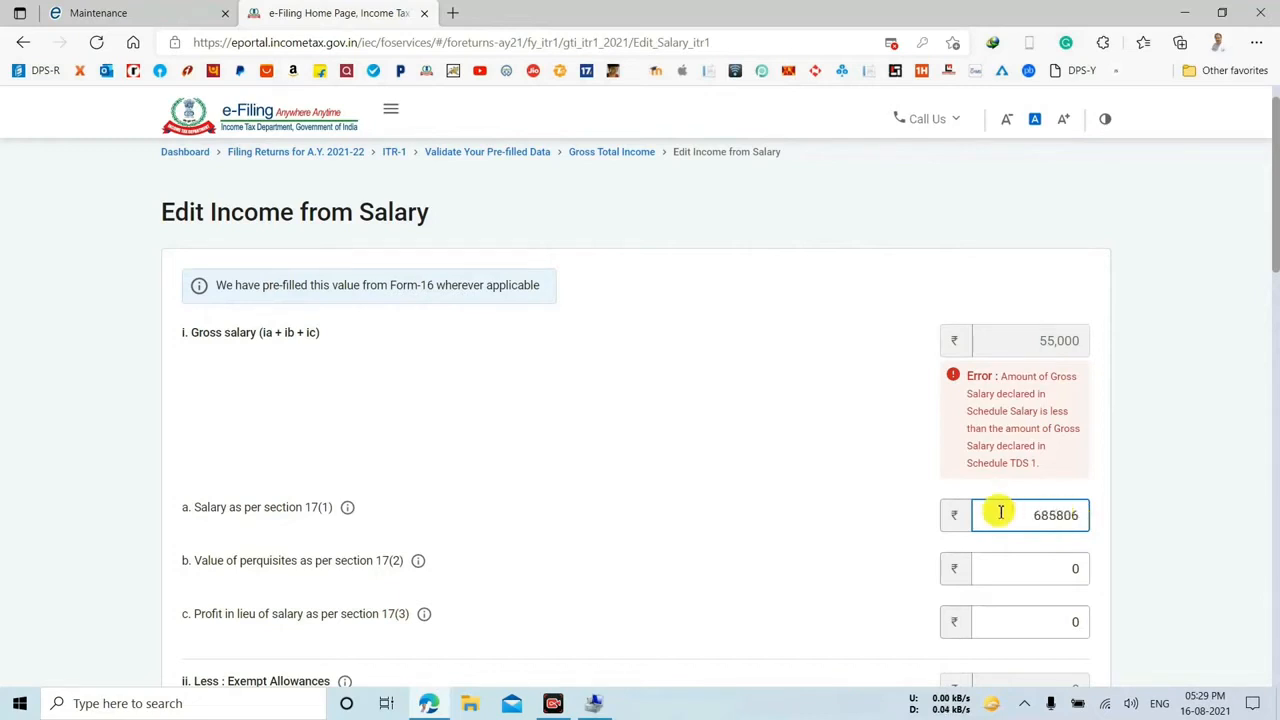
{"action": "left_click", "coordinate": [1060, 566]}
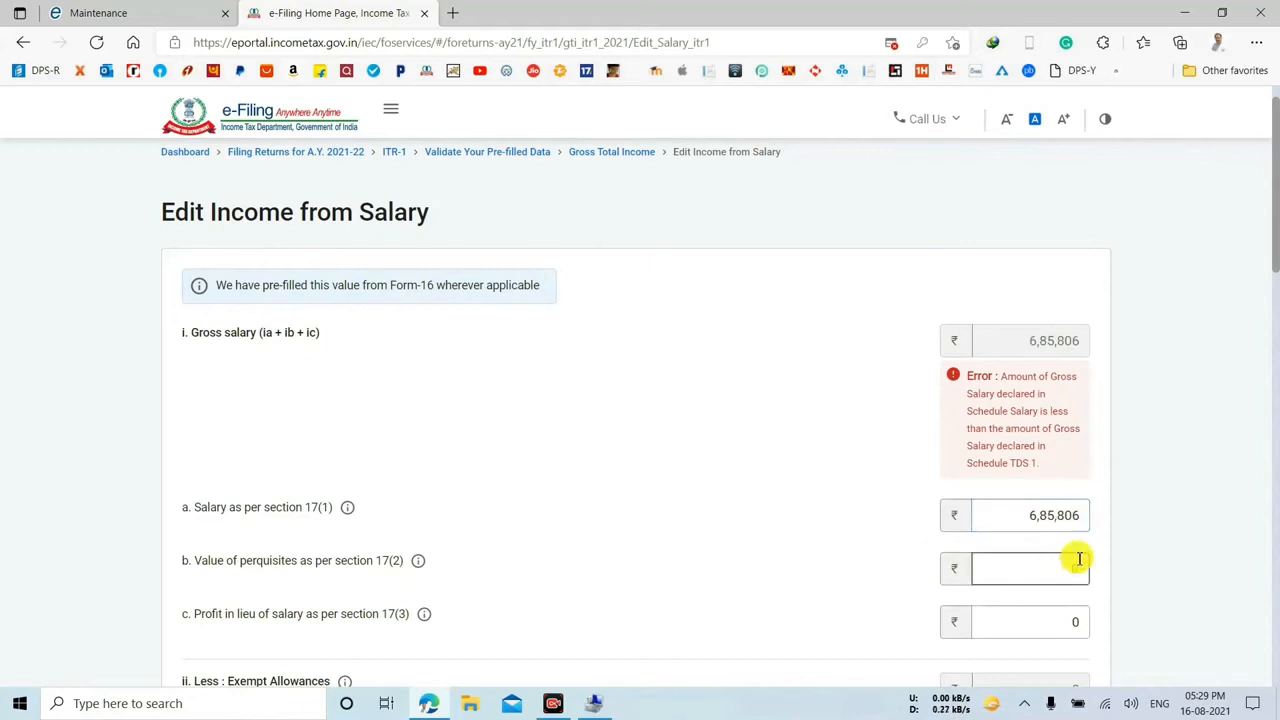
{"action": "left_click", "coordinate": [1100, 537]}
Check the Form-16 help for professional tax u/s 16(iii) and try to save the salary income.
{"action": "scroll", "coordinate": [1100, 534], "scroll_direction": "down", "scroll_amount": 2}
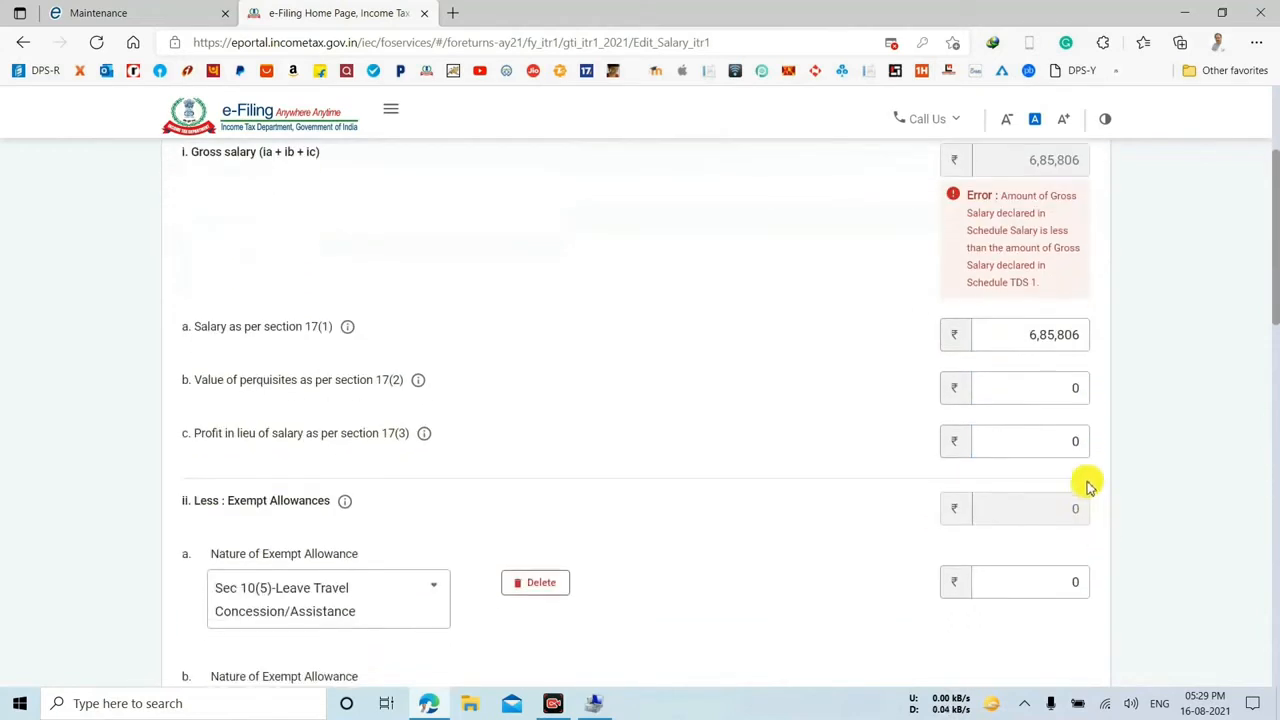
{"action": "scroll", "coordinate": [843, 500], "scroll_direction": "down", "scroll_amount": 2}
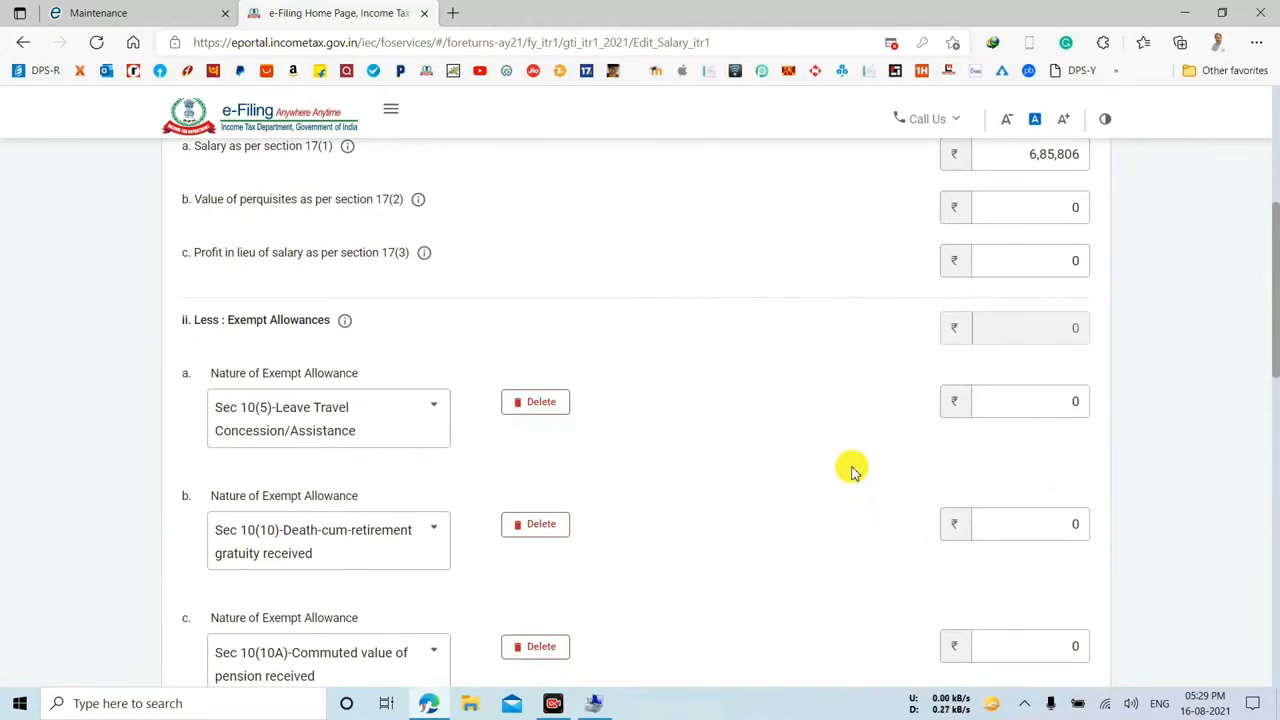
{"action": "mouse_move", "coordinate": [347, 335]}
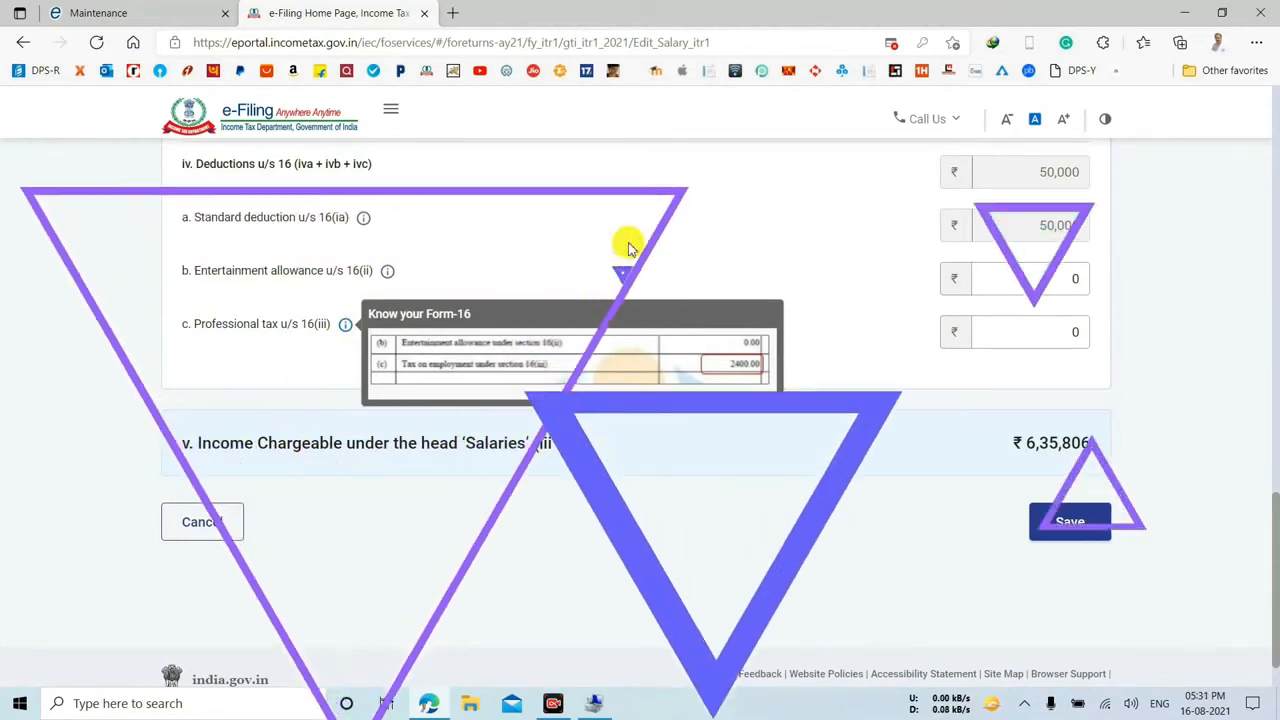
{"action": "left_click", "coordinate": [726, 262]}
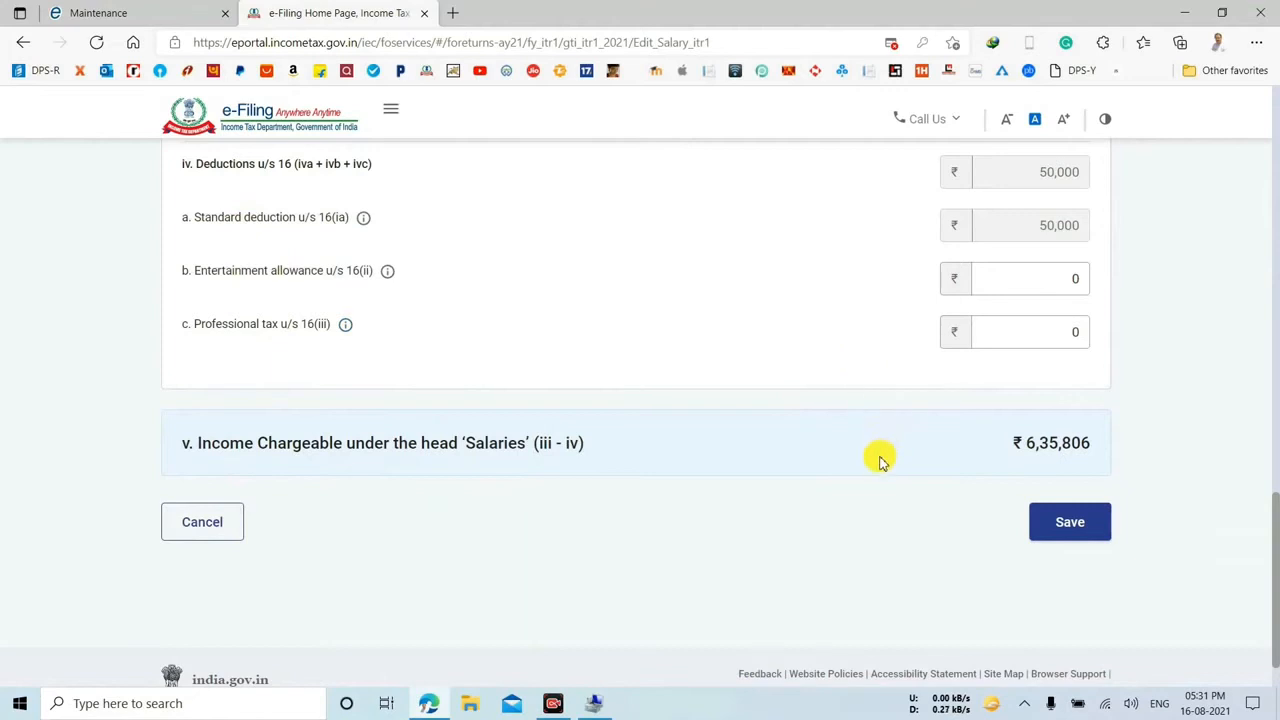
{"action": "left_click", "coordinate": [1072, 523]}
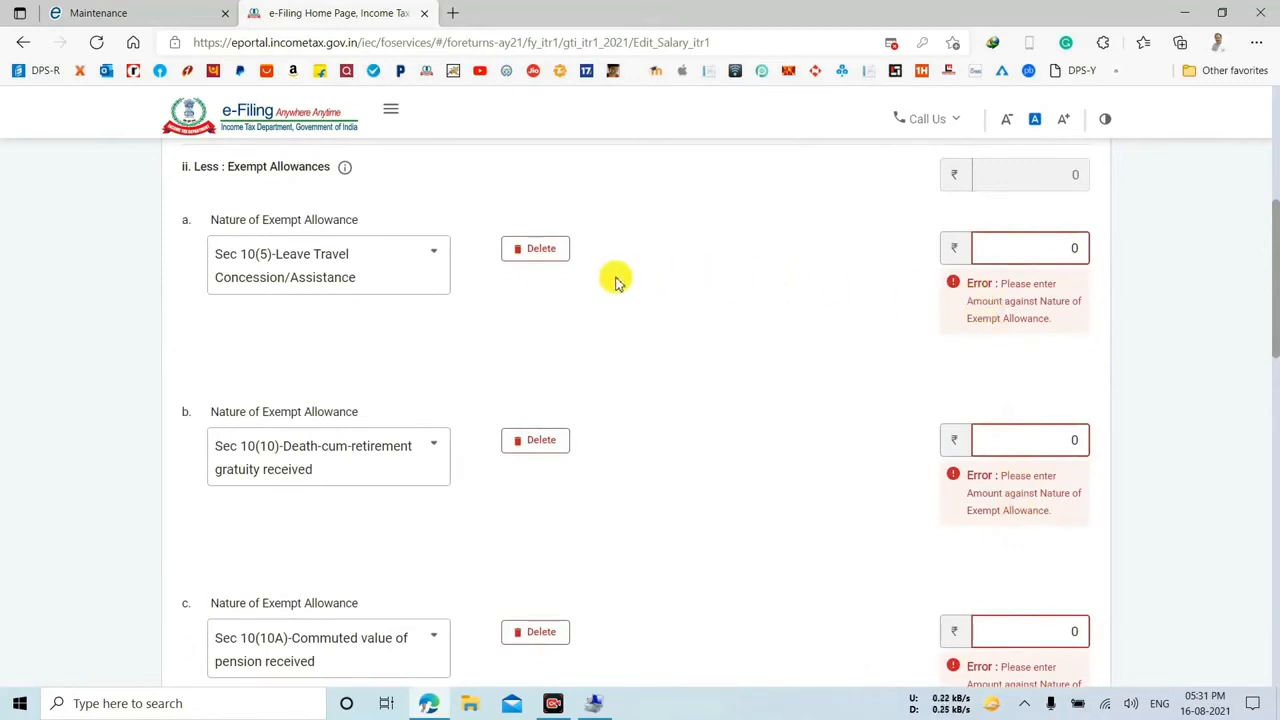
Delete all exempt allowance entries: leave travel, gratuity, commuted pension, leave encashment and the Sec 10(13A) house rent allowance.
{"action": "left_click", "coordinate": [541, 252]}
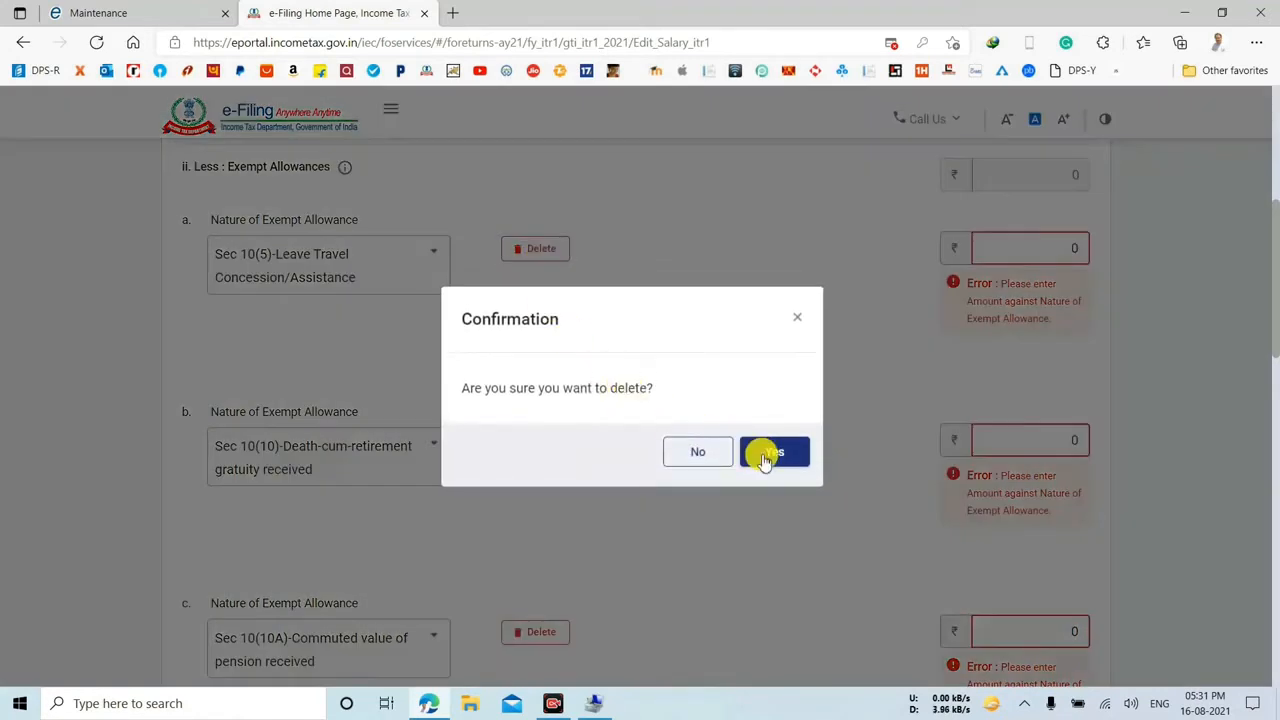
{"action": "left_click", "coordinate": [762, 440]}
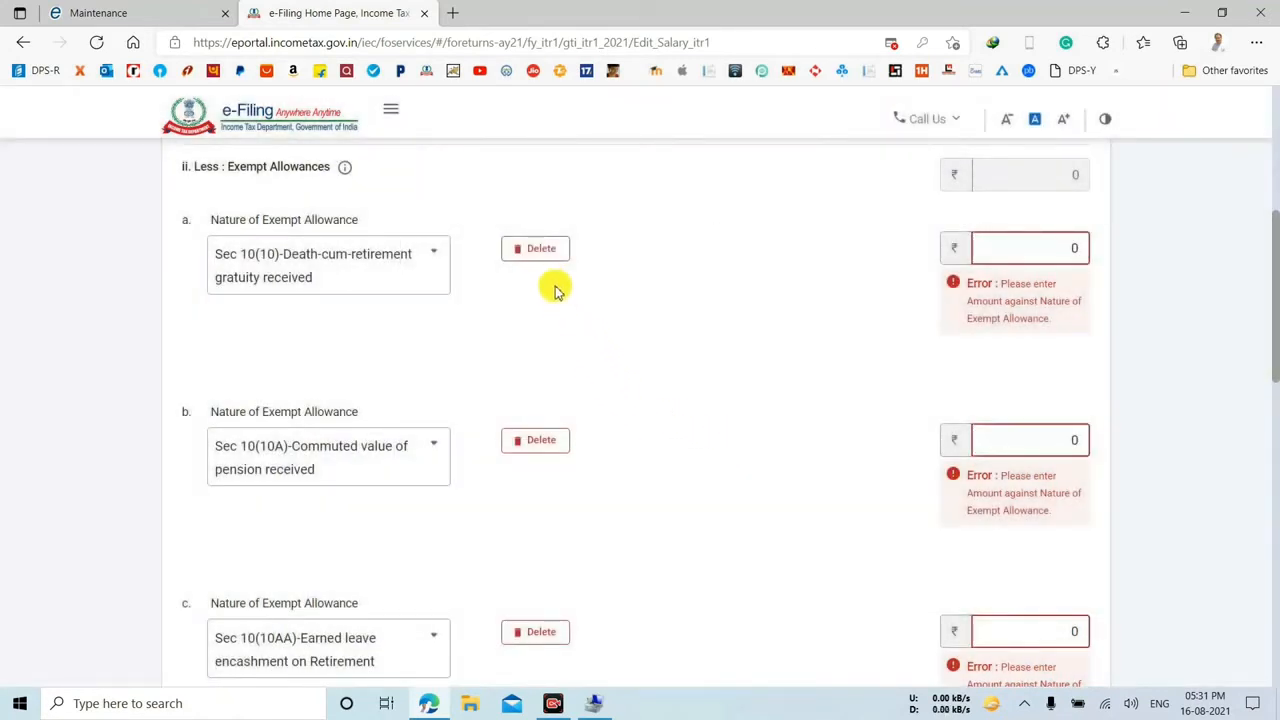
{"action": "left_click", "coordinate": [541, 252]}
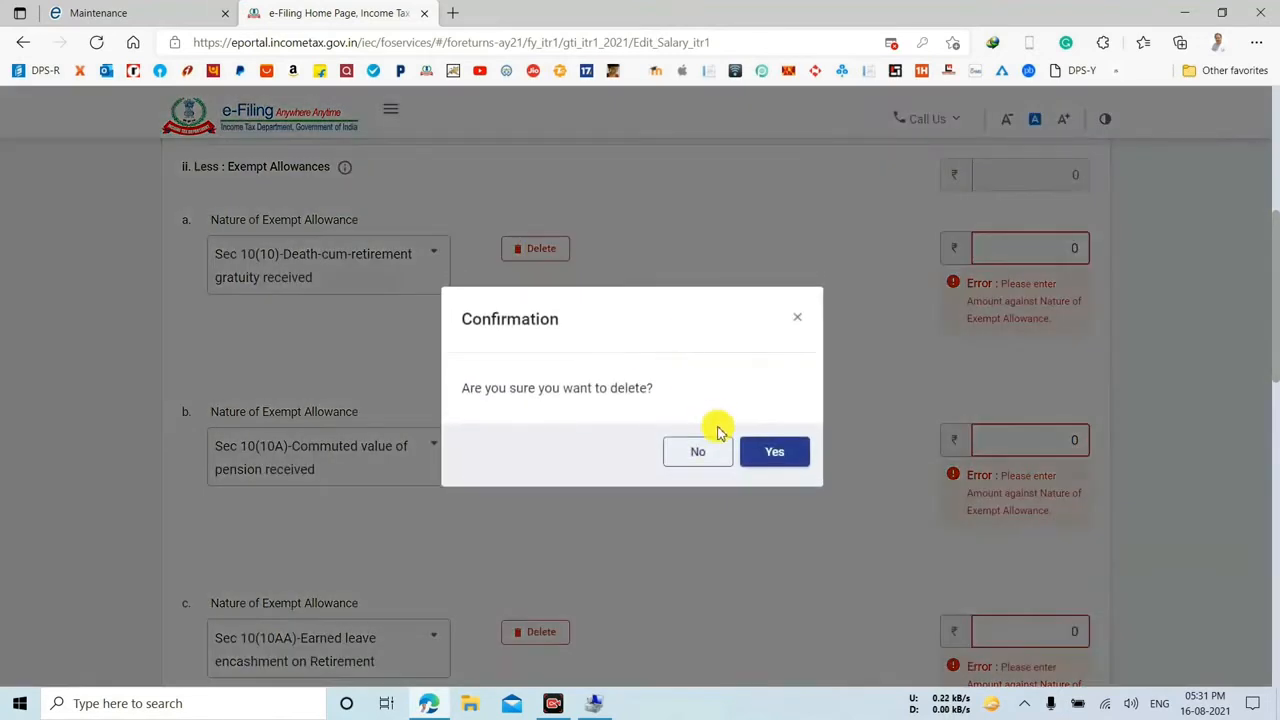
{"action": "left_click", "coordinate": [778, 460]}
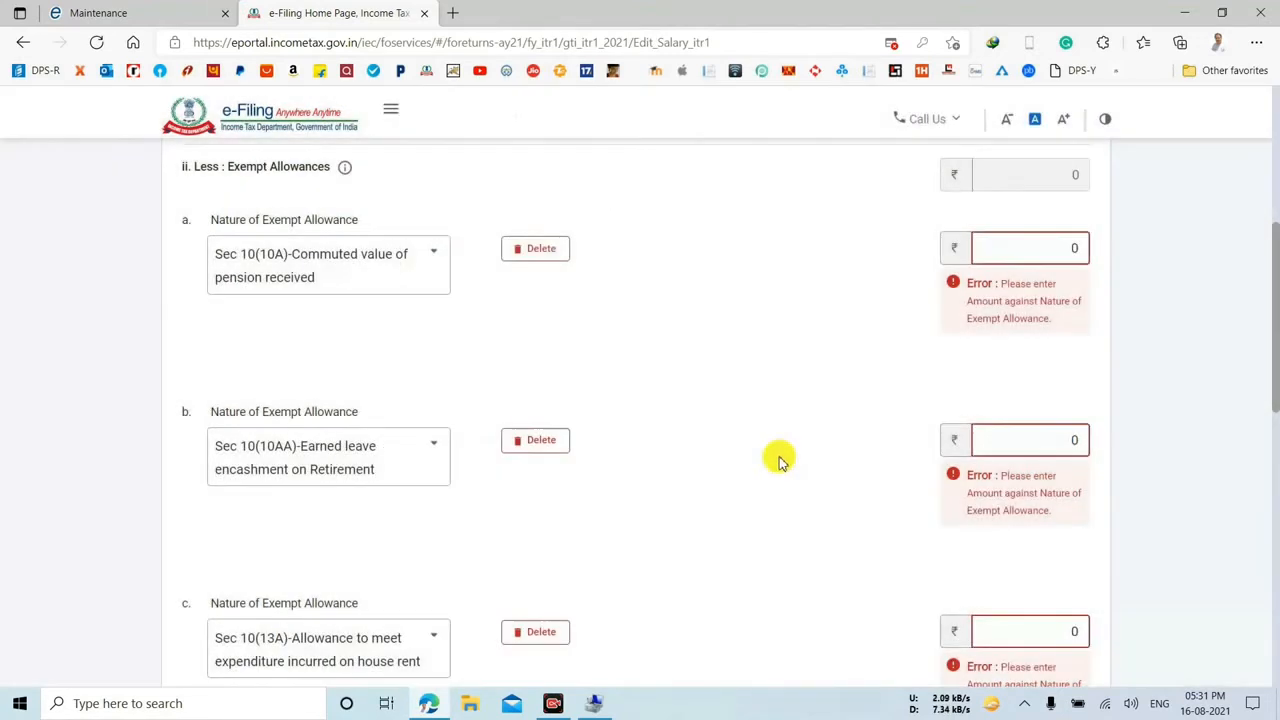
{"action": "left_click", "coordinate": [546, 262]}
{"action": "left_click", "coordinate": [755, 452]}
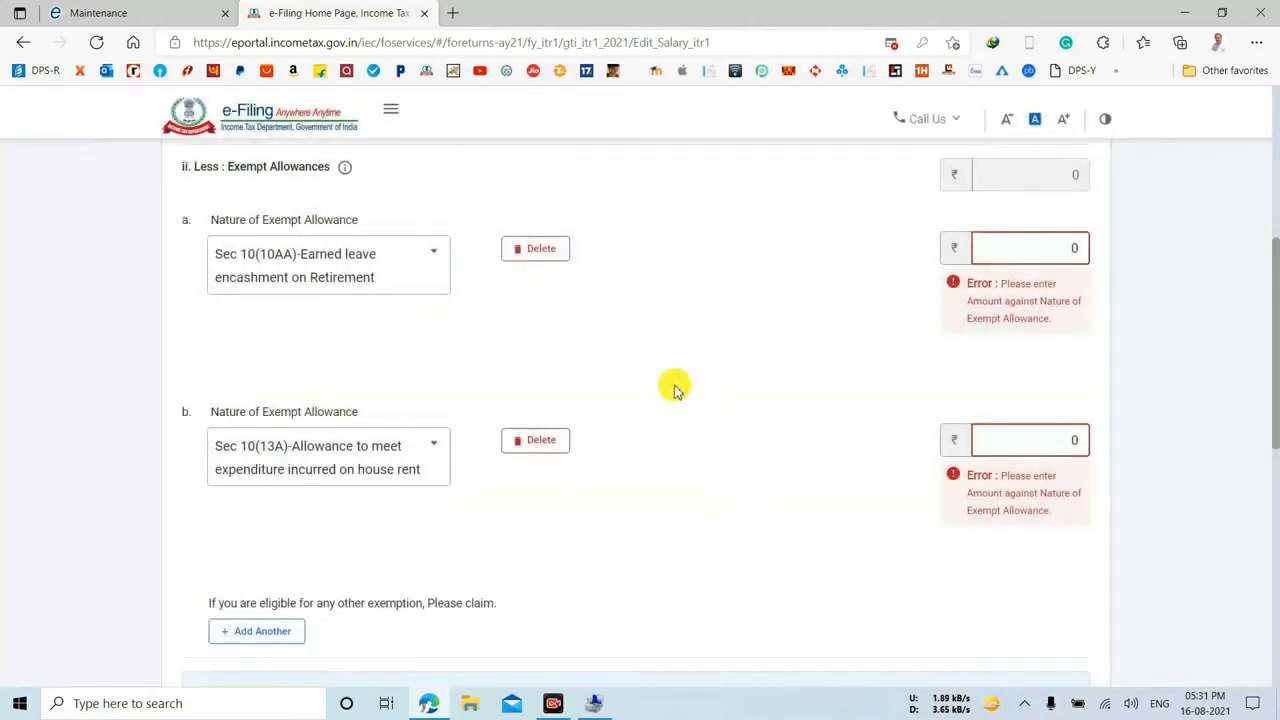
{"action": "left_click", "coordinate": [556, 261]}
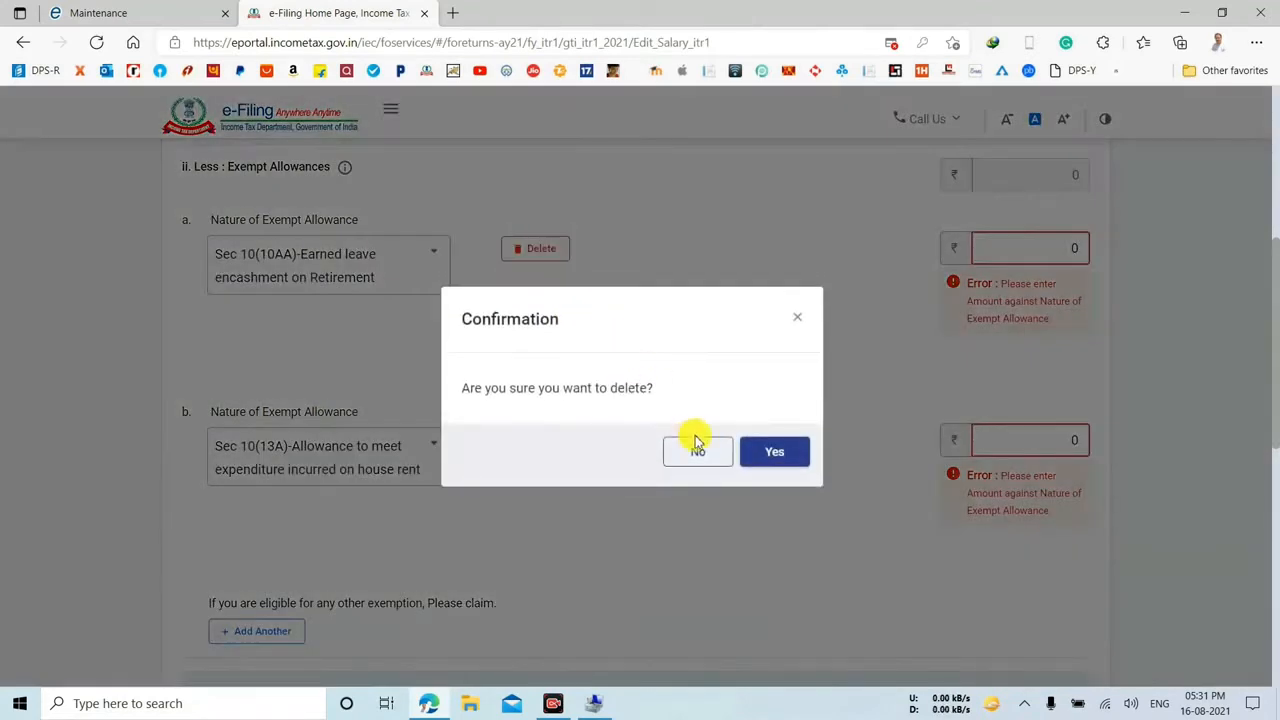
{"action": "left_click", "coordinate": [768, 462]}
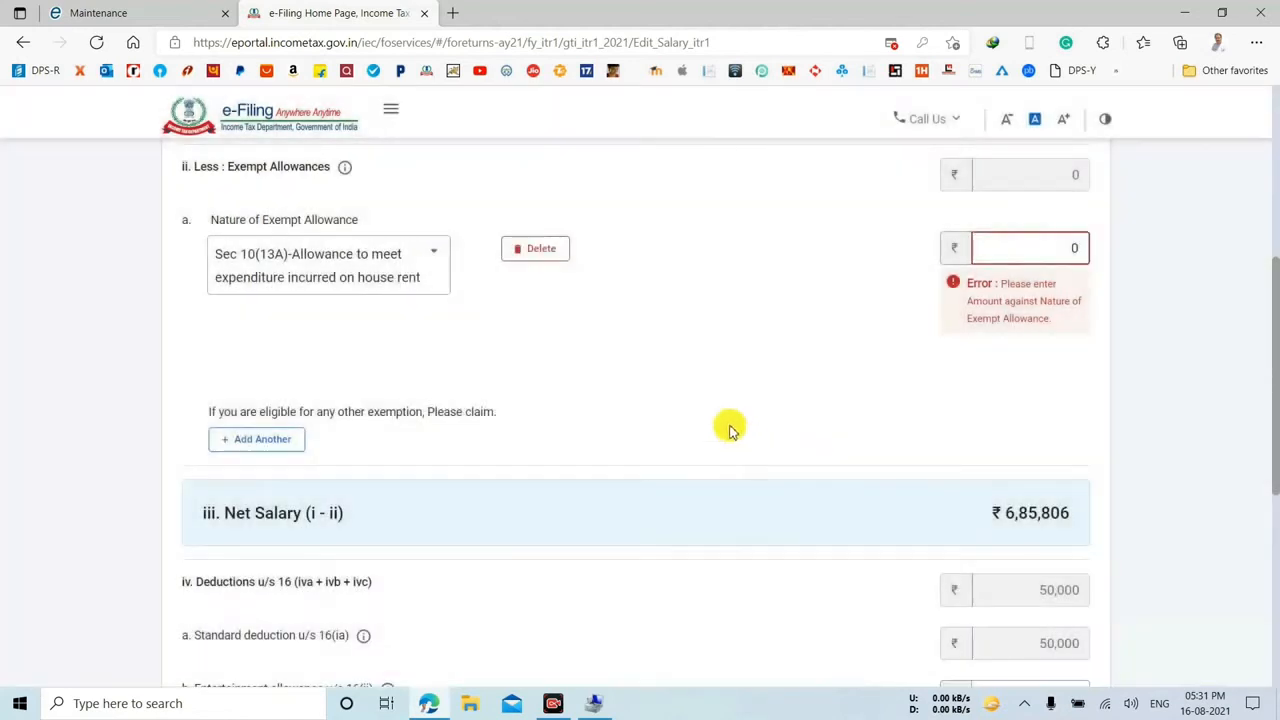
{"action": "left_click", "coordinate": [545, 262]}
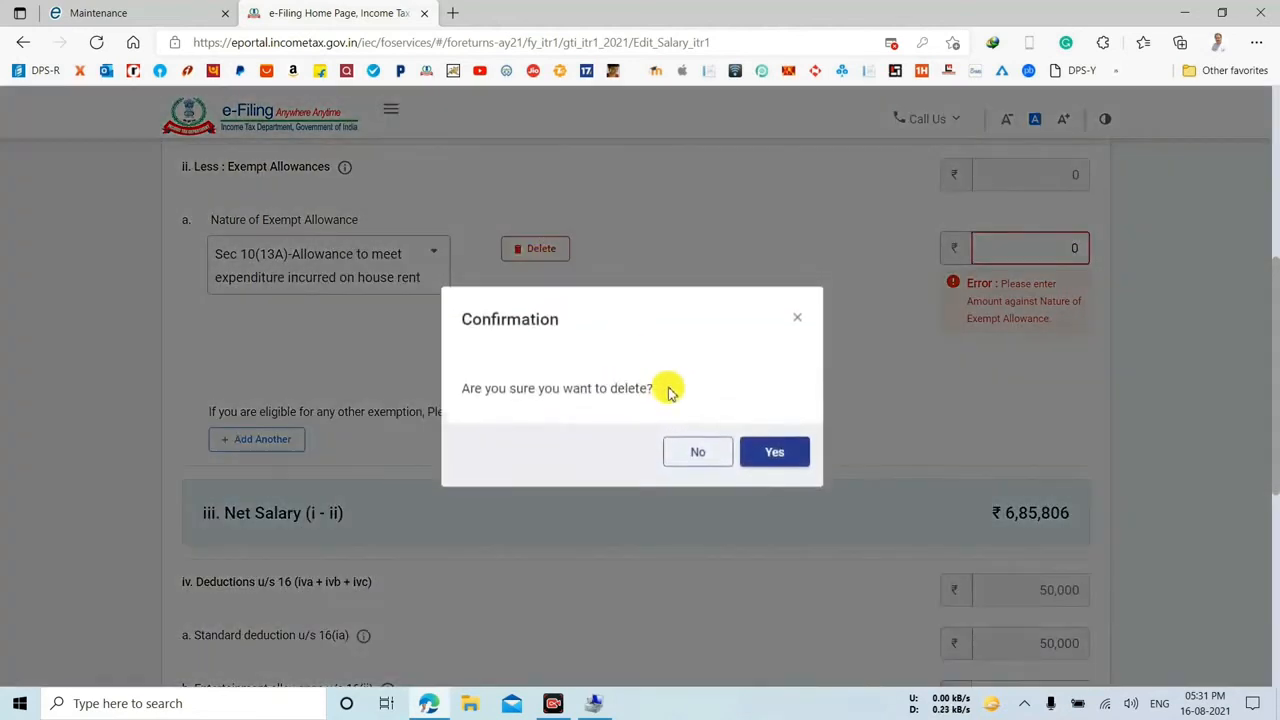
{"action": "left_click", "coordinate": [763, 451]}
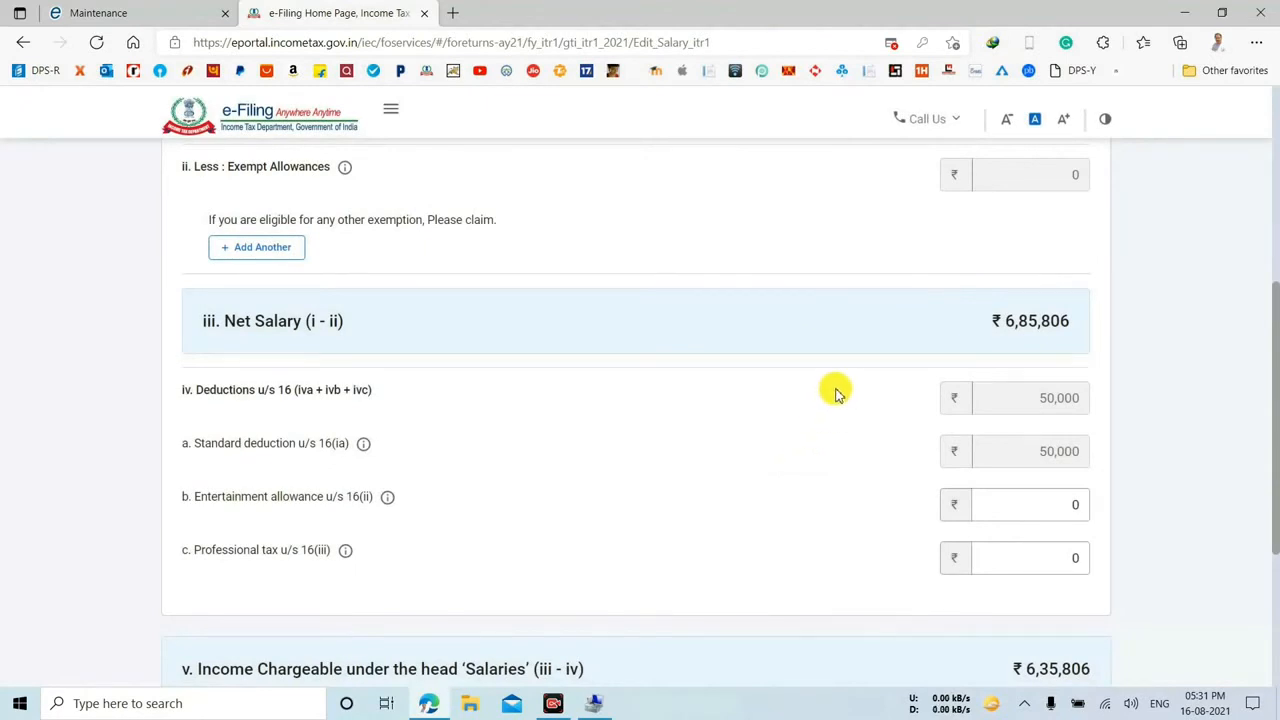
Save the salary income and add a Self Occupied house property with 0 interest on borrowed capital and 0 arrears.
{"action": "scroll", "coordinate": [838, 393], "scroll_direction": "down", "scroll_amount": 3}
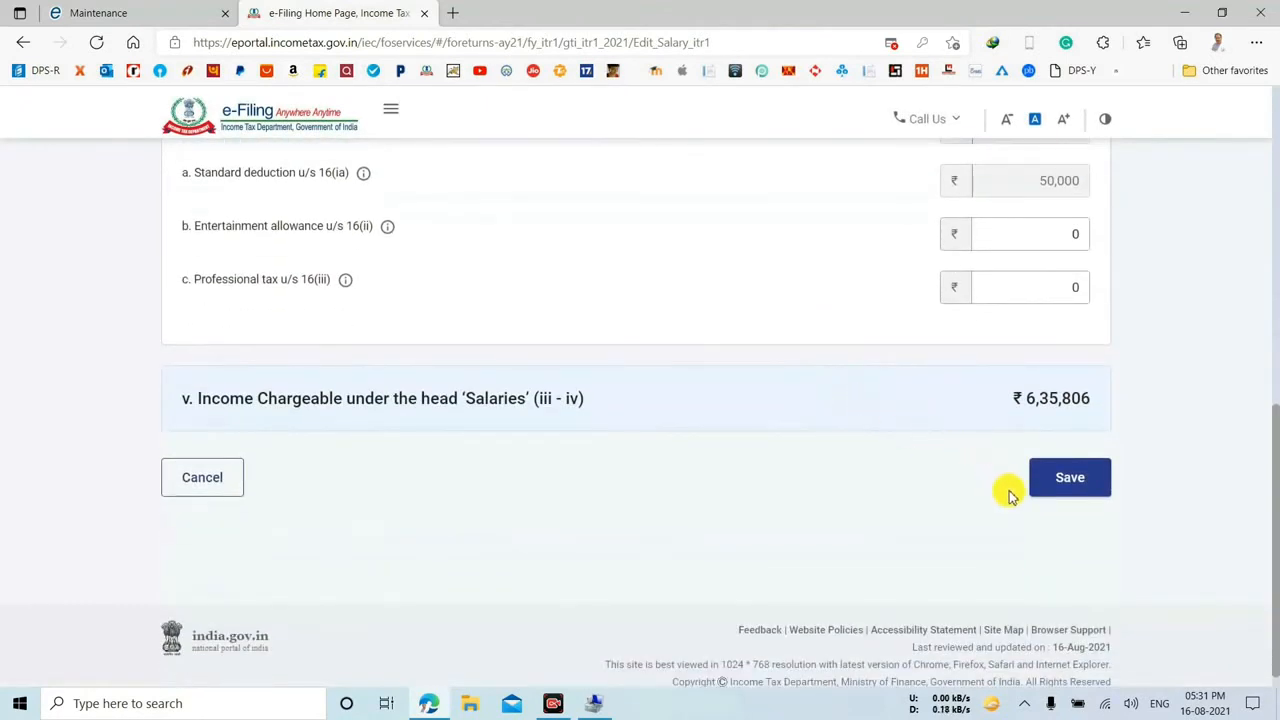
{"action": "left_click", "coordinate": [1070, 480]}
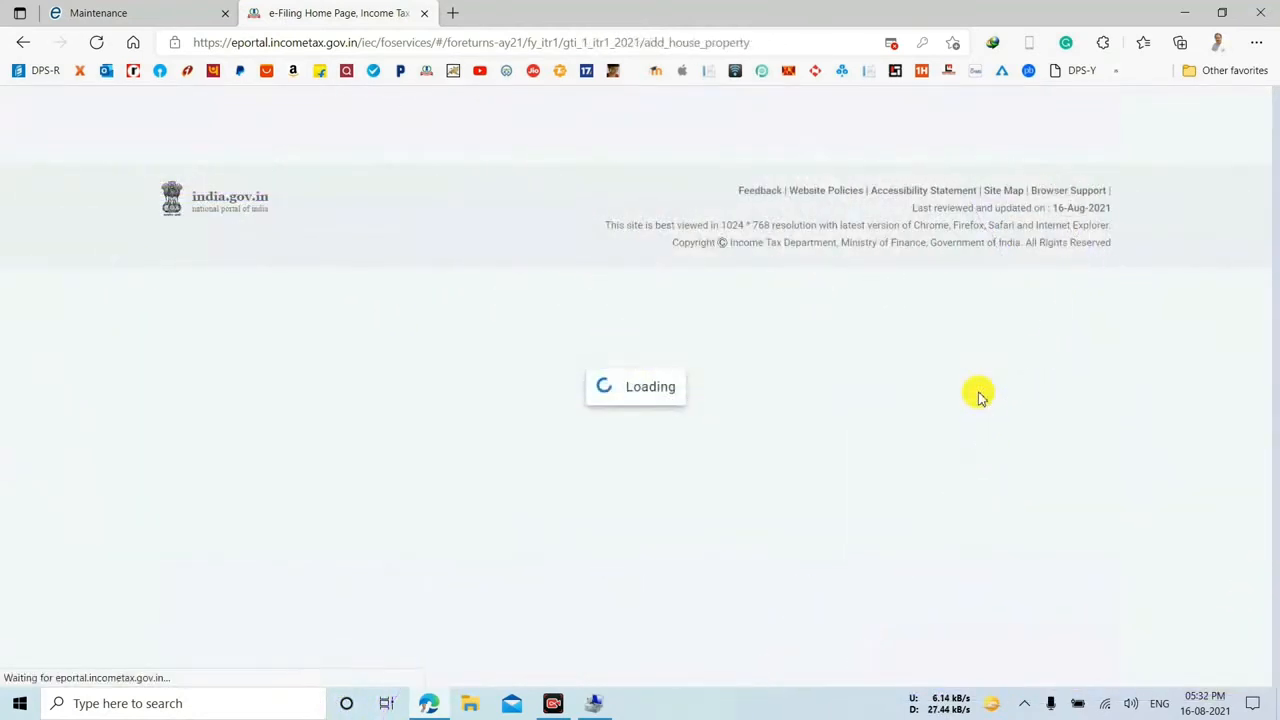
{"action": "scroll", "coordinate": [857, 463], "scroll_direction": "down", "scroll_amount": 2}
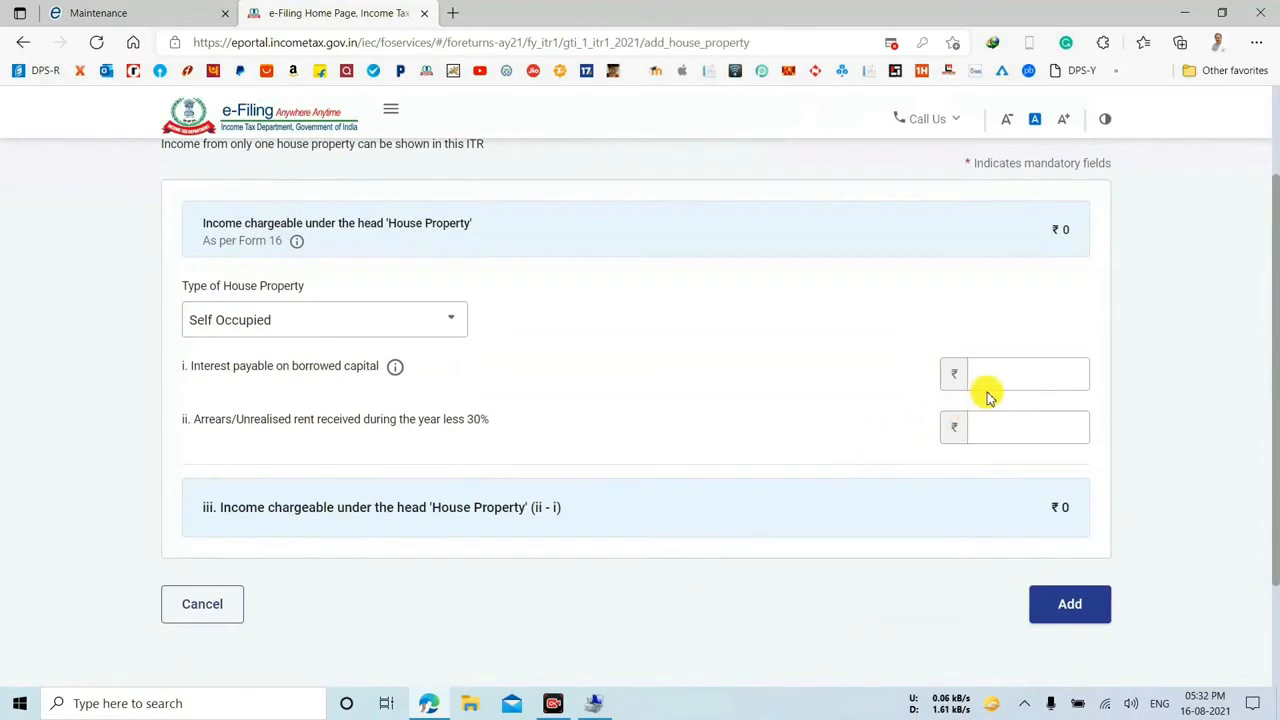
{"action": "scroll", "coordinate": [1005, 392], "scroll_direction": "down", "scroll_amount": 2}
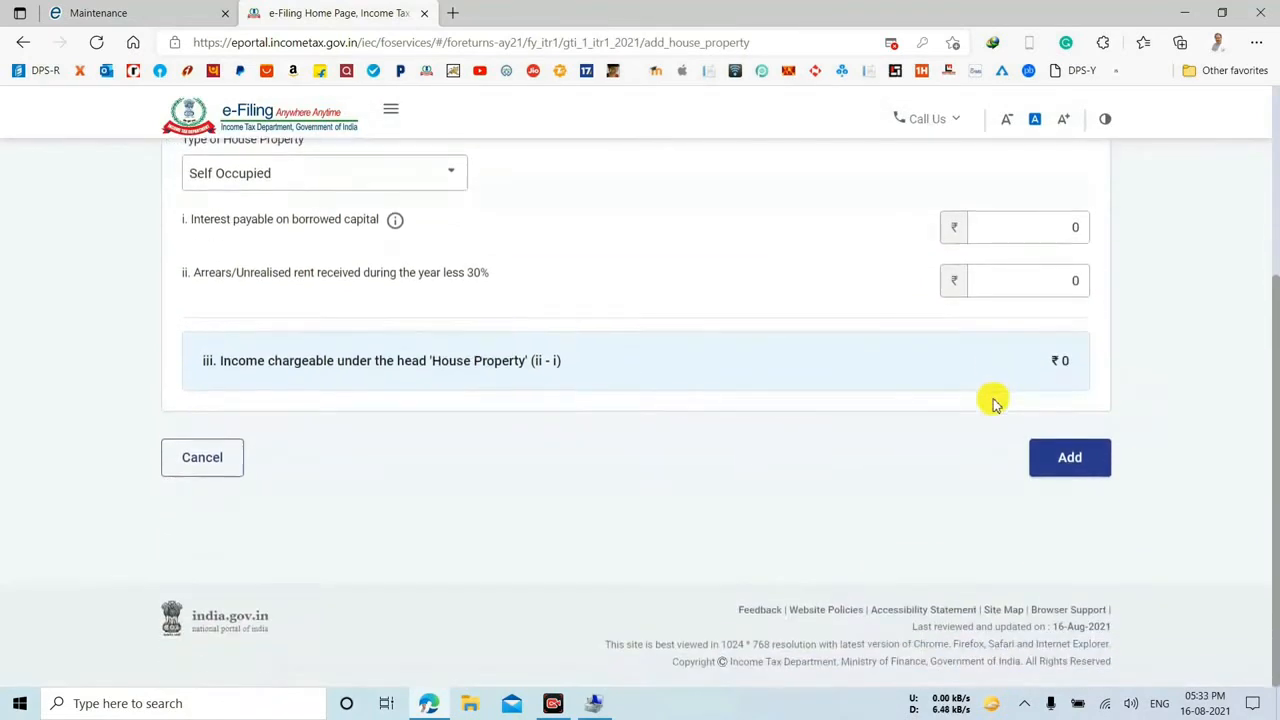
{"action": "scroll", "coordinate": [1046, 423], "scroll_direction": "up", "scroll_amount": 2}
{"action": "scroll", "coordinate": [1046, 423], "scroll_direction": "down", "scroll_amount": 2}
{"action": "left_click", "coordinate": [1070, 465]}
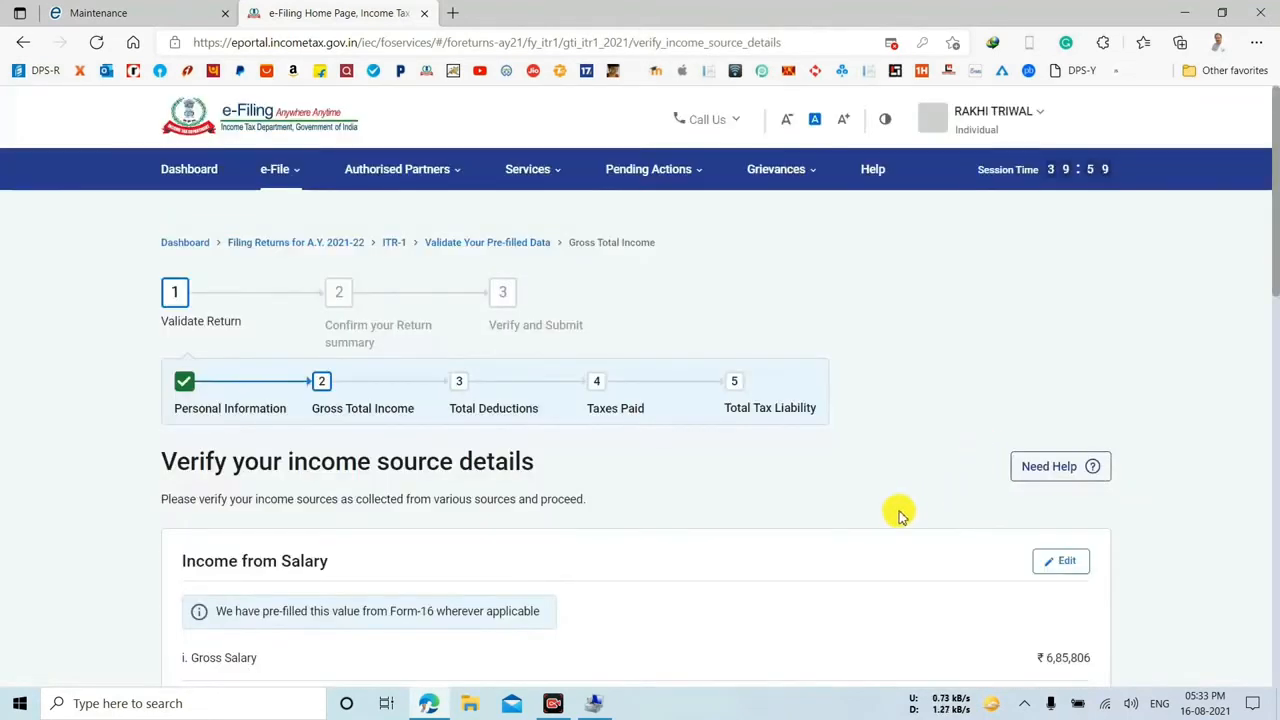
Review the salary, house property, other sources and exempt income details and confirm the Gross Total Income section.
{"action": "scroll", "coordinate": [897, 511], "scroll_direction": "down", "scroll_amount": 5}
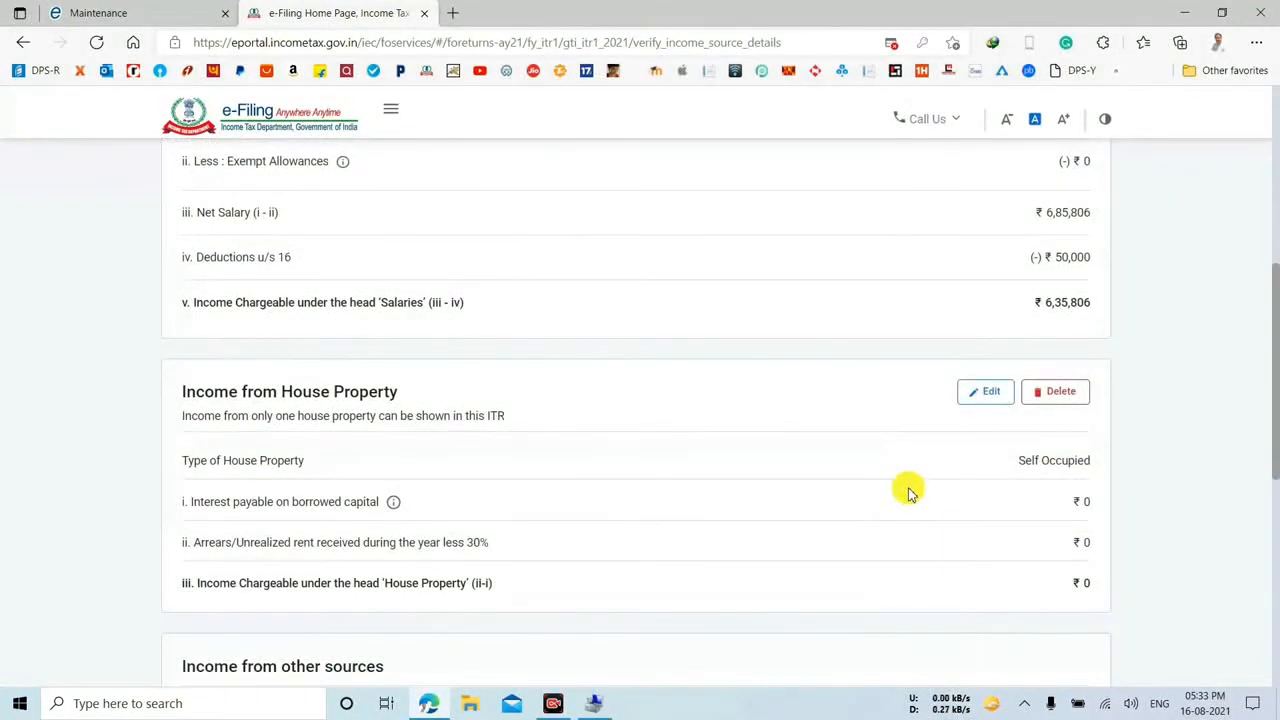
{"action": "scroll", "coordinate": [910, 488], "scroll_direction": "down", "scroll_amount": 1}
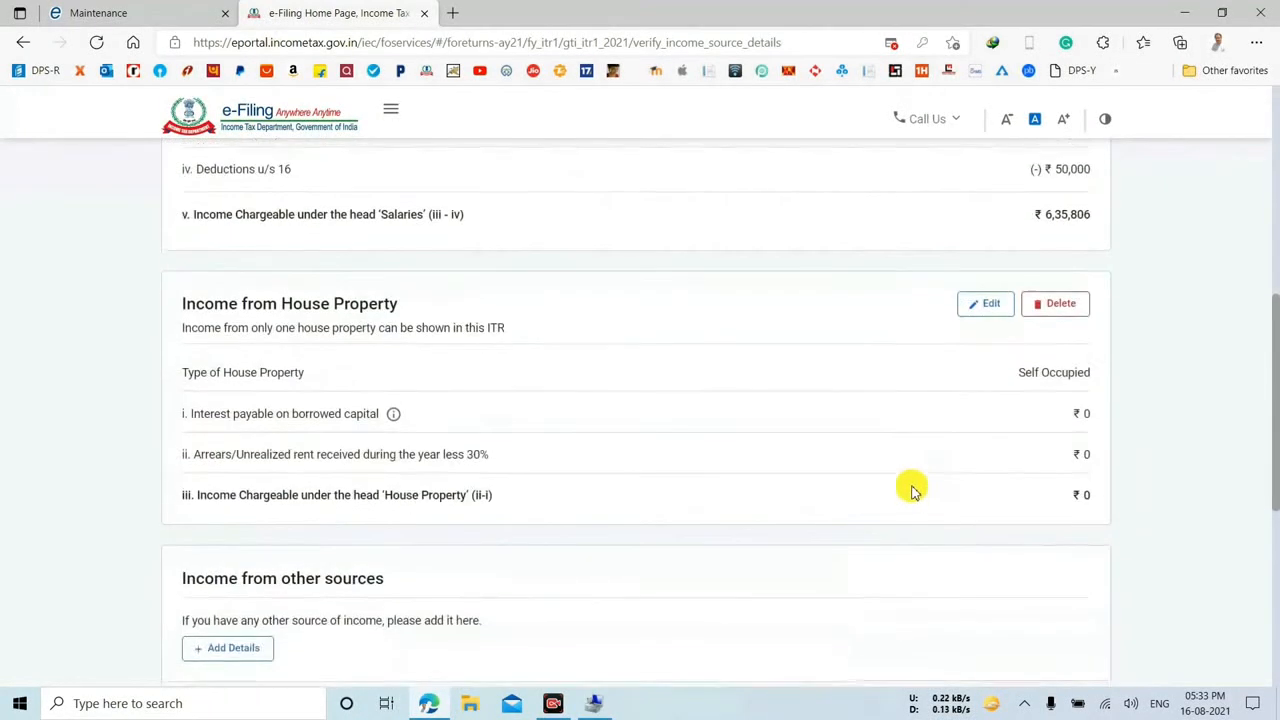
{"action": "scroll", "coordinate": [932, 467], "scroll_direction": "down", "scroll_amount": 2}
{"action": "scroll", "coordinate": [936, 468], "scroll_direction": "down", "scroll_amount": 1}
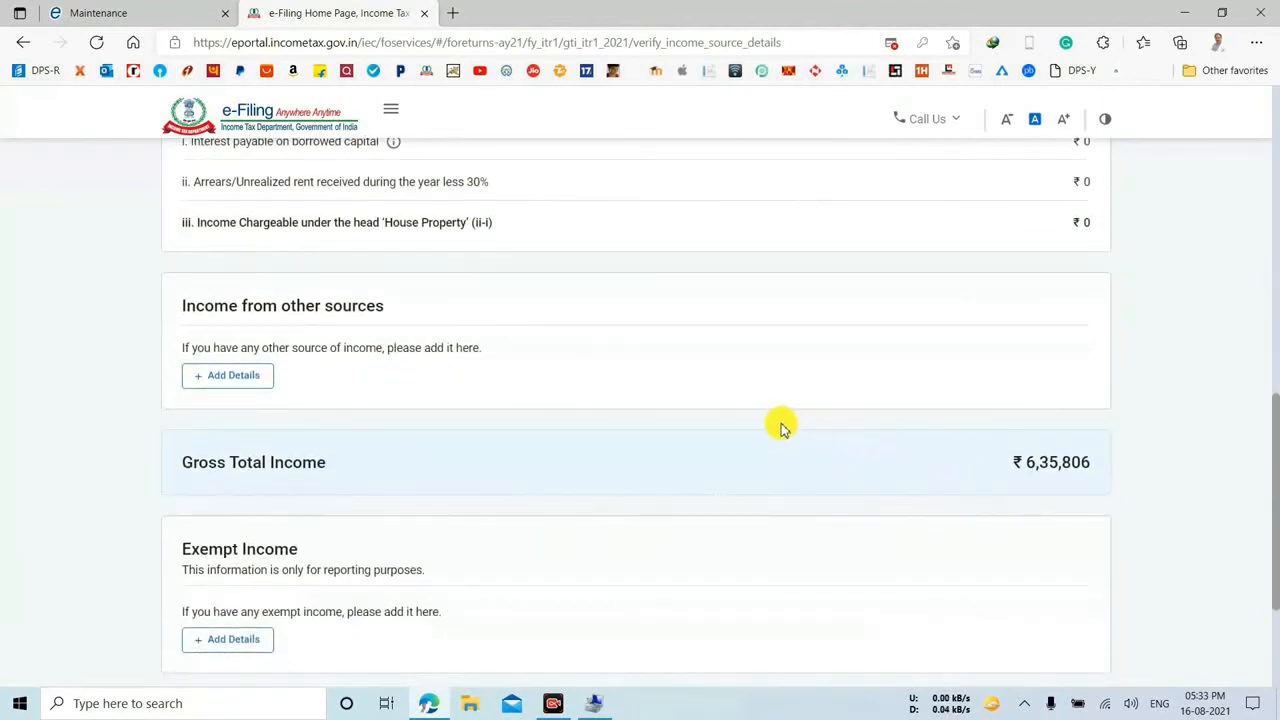
{"action": "scroll", "coordinate": [791, 446], "scroll_direction": "down", "scroll_amount": 2}
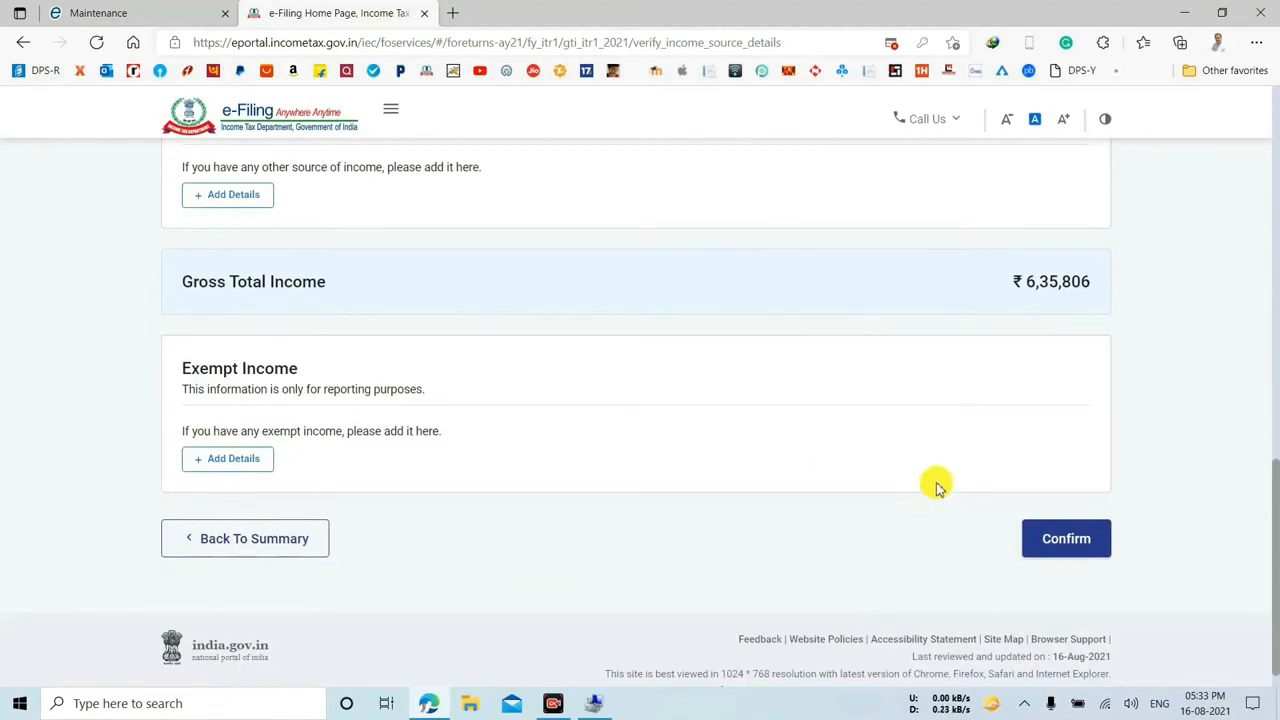
{"action": "scroll", "coordinate": [920, 458], "scroll_direction": "up", "scroll_amount": 6}
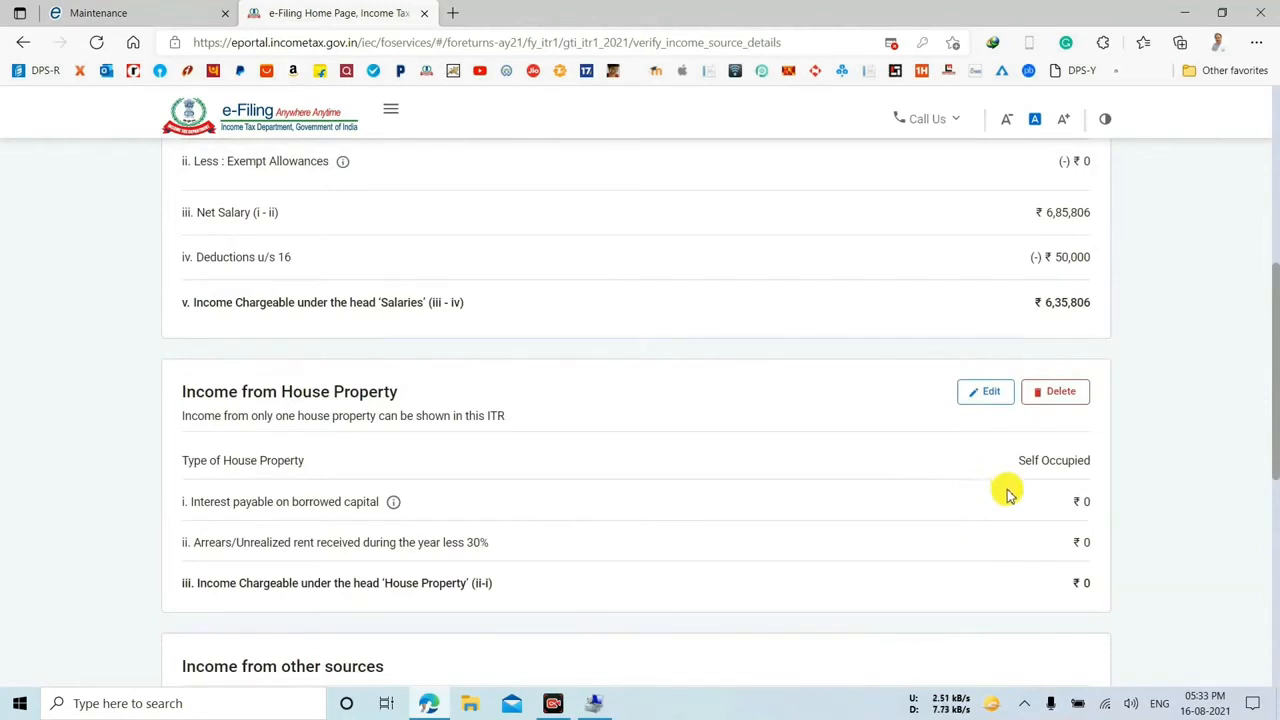
{"action": "scroll", "coordinate": [1005, 490], "scroll_direction": "down", "scroll_amount": 3}
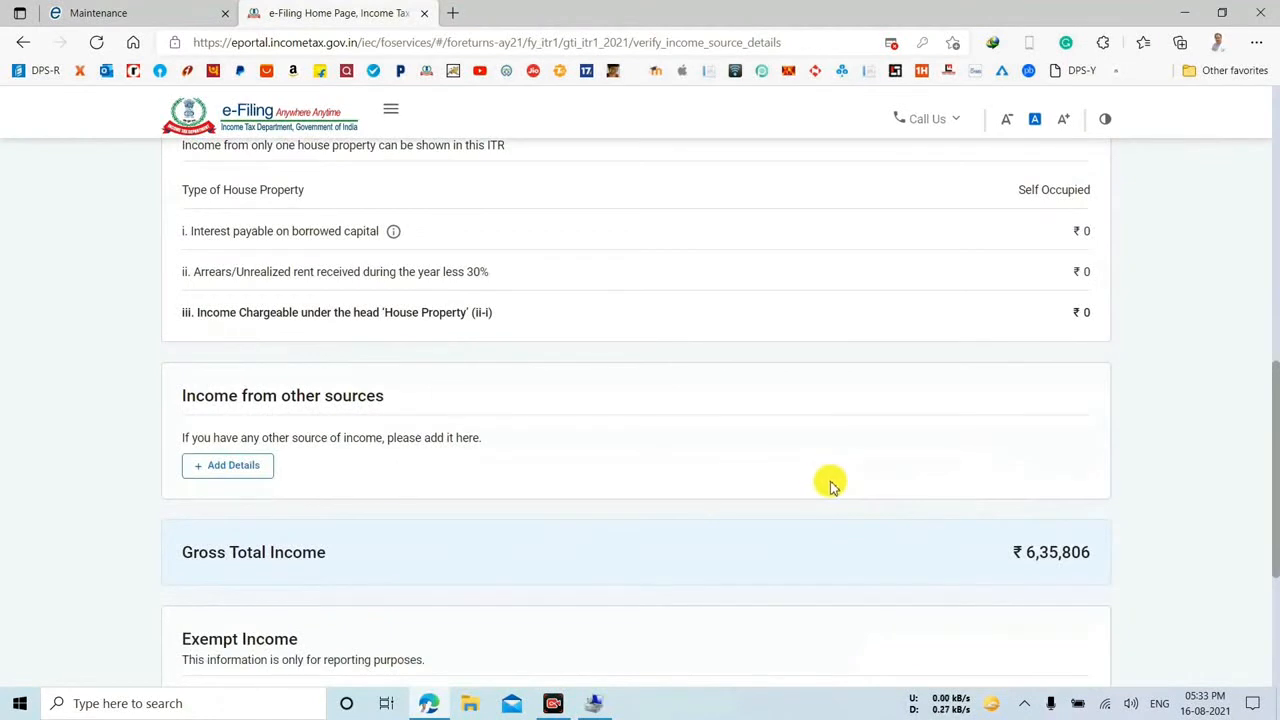
{"action": "scroll", "coordinate": [815, 486], "scroll_direction": "down", "scroll_amount": 3}
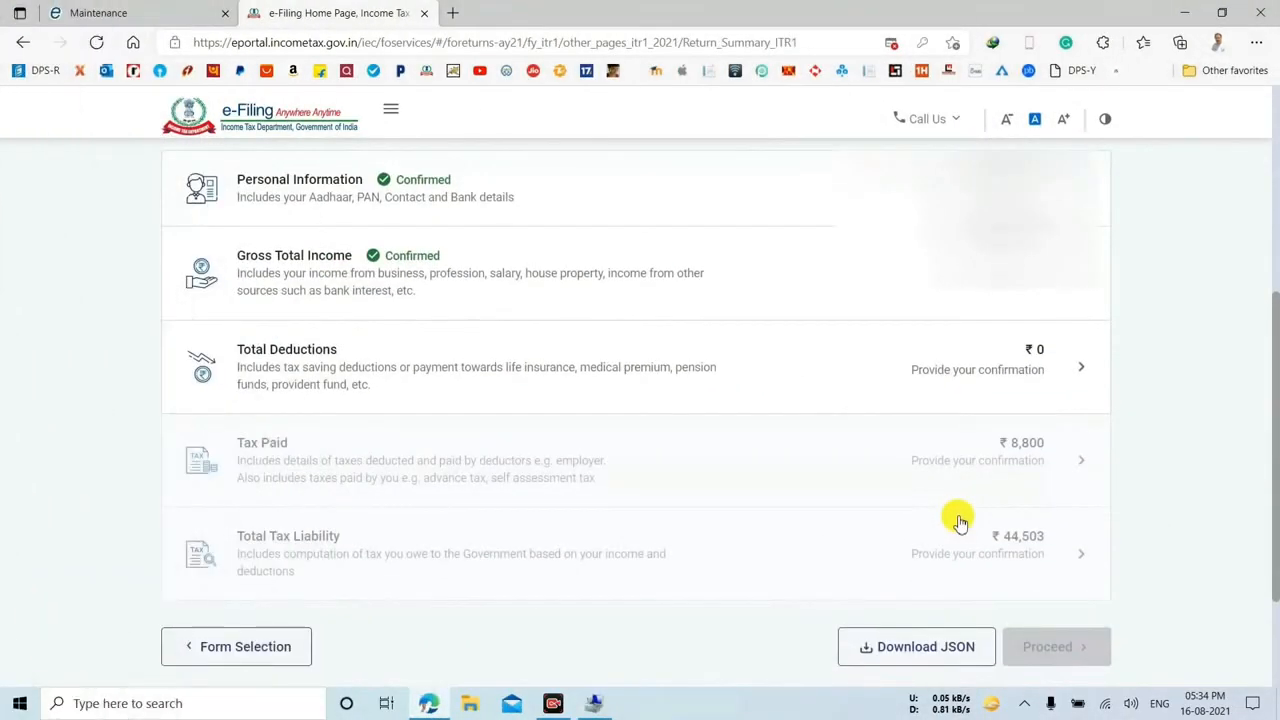
Open Total Deductions and answer No for donations paid, scientific research or rural development donations, and section 80GG.
{"action": "left_click", "coordinate": [1079, 373]}
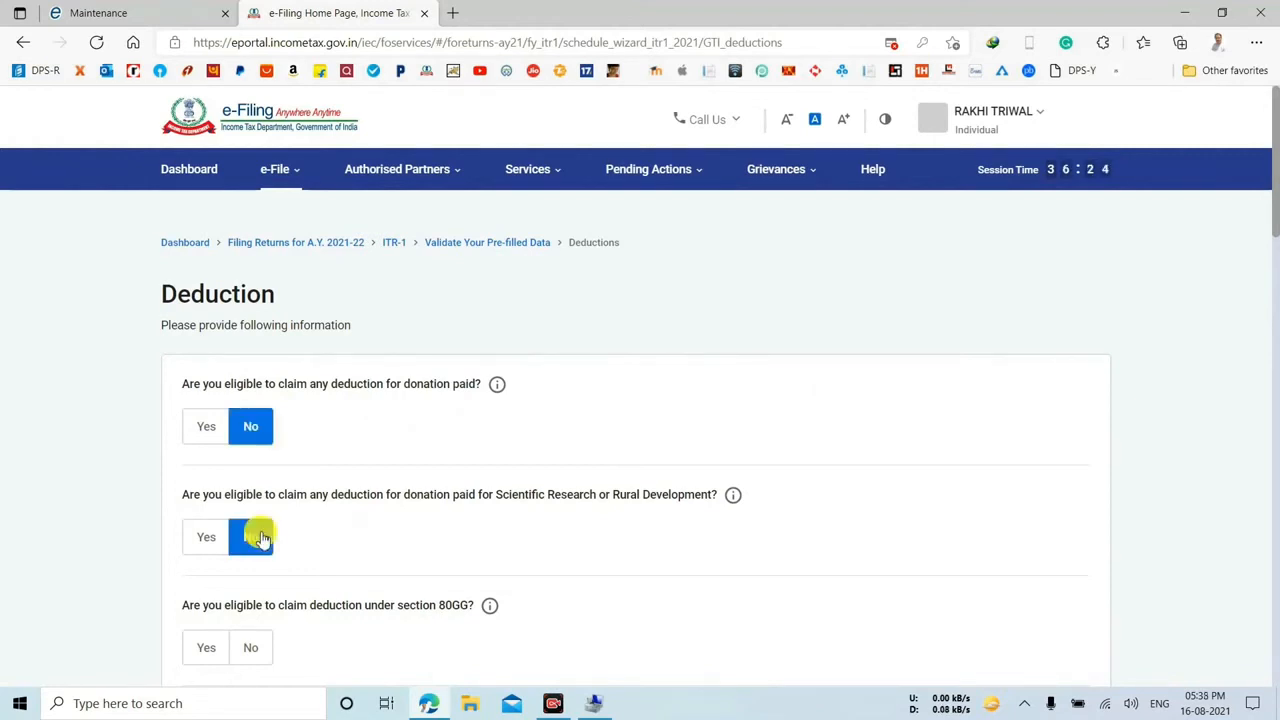
{"action": "left_click", "coordinate": [251, 535]}
{"action": "scroll", "coordinate": [262, 536], "scroll_direction": "down", "scroll_amount": 2}
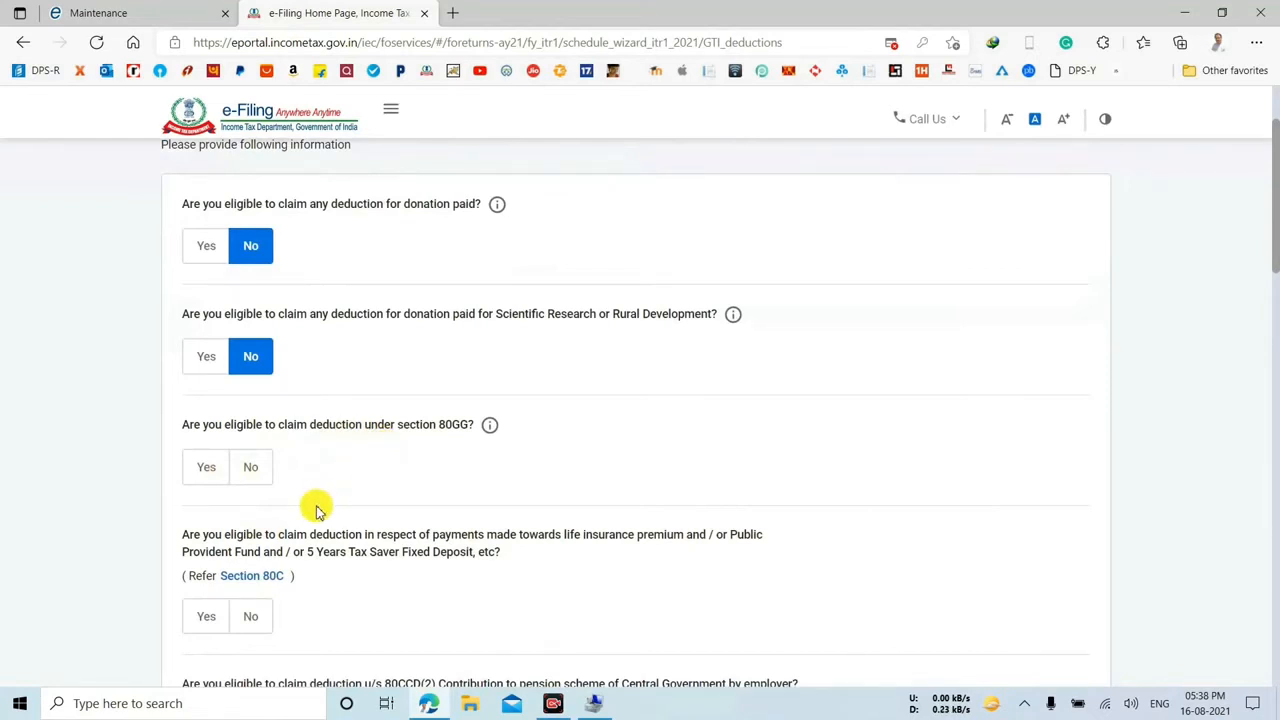
{"action": "left_click", "coordinate": [252, 474]}
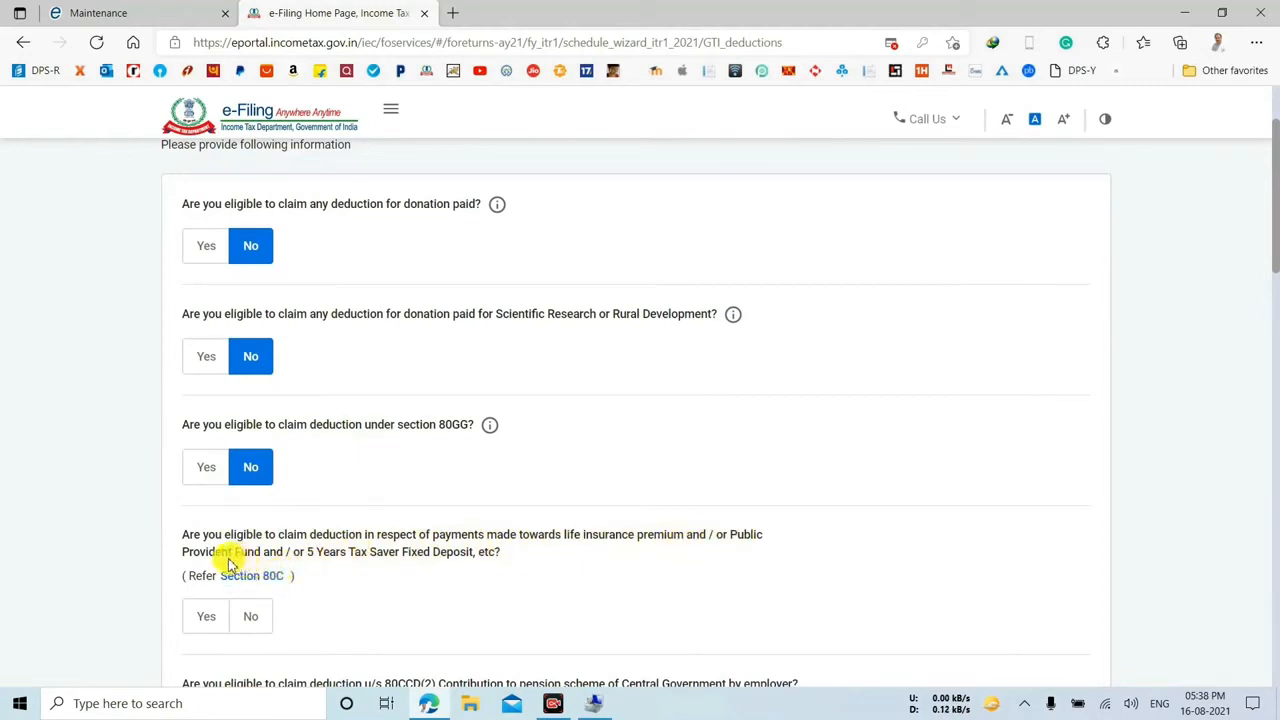
Answer Yes to the Section 80C deduction question and set the amount claimed to 1,37,920.
{"action": "left_click", "coordinate": [206, 616]}
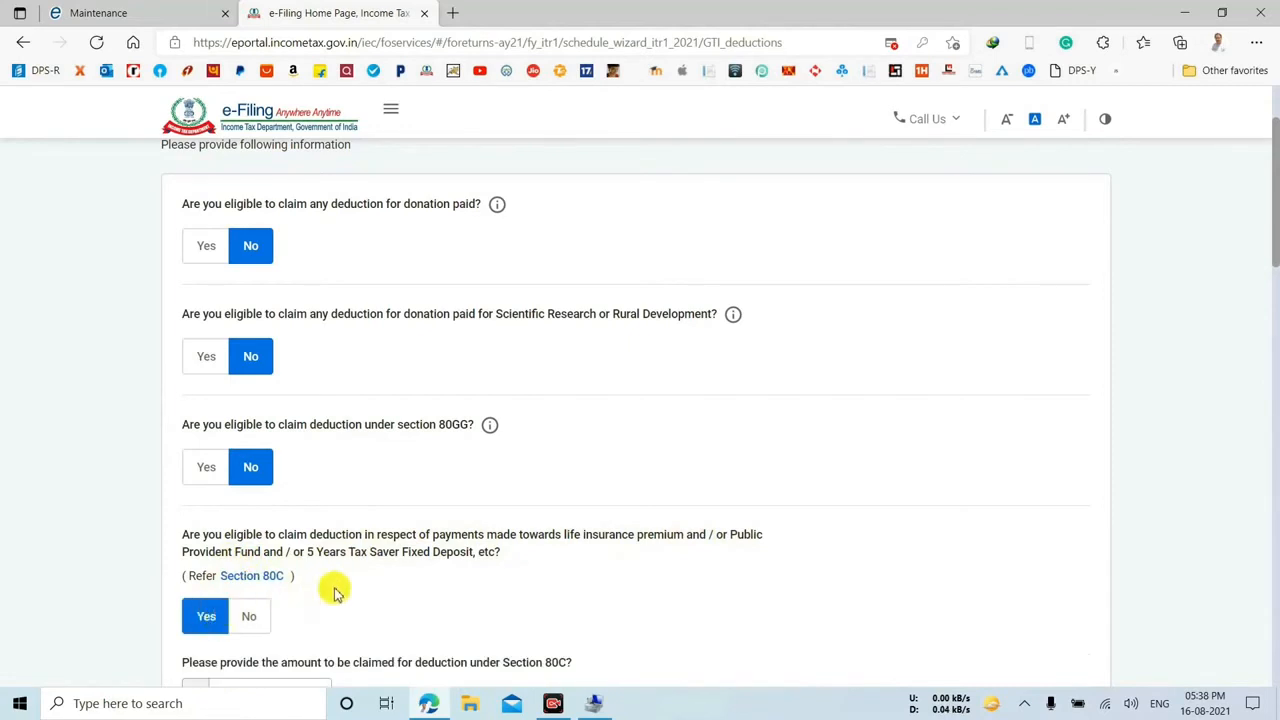
{"action": "scroll", "coordinate": [340, 590], "scroll_direction": "down", "scroll_amount": 1}
{"action": "left_click", "coordinate": [269, 606]}
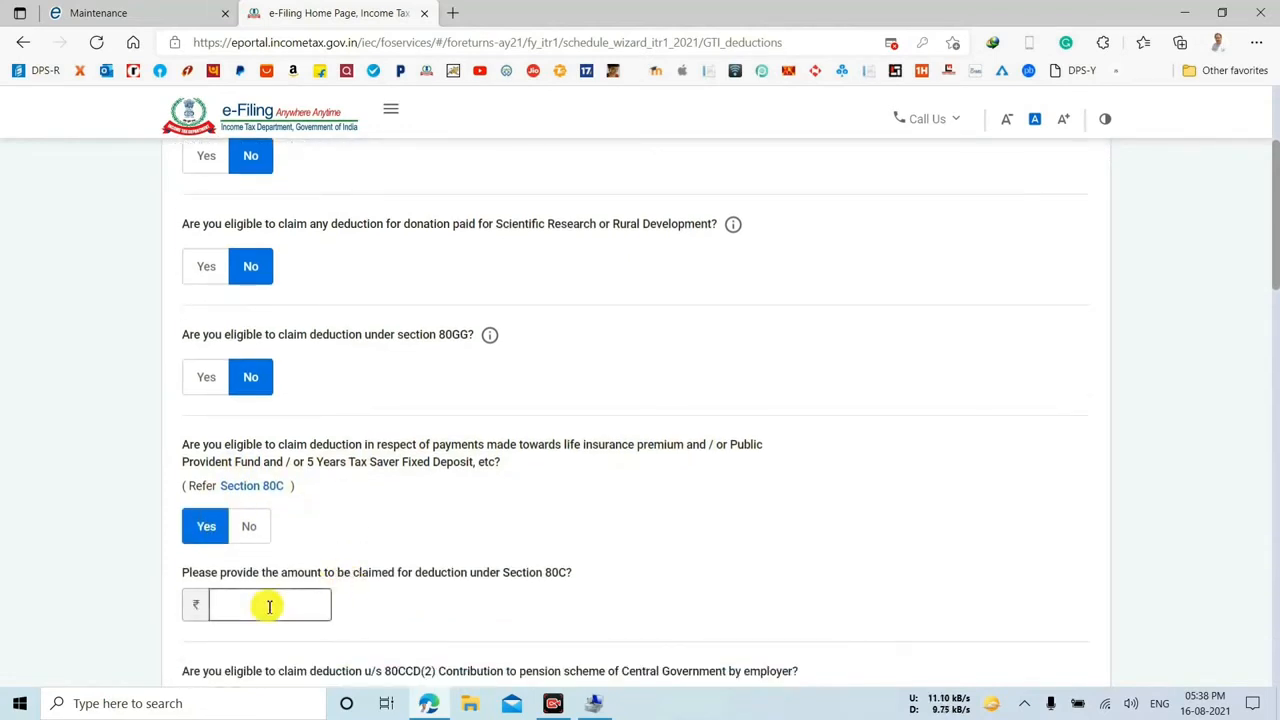
{"action": "left_click", "coordinate": [269, 606]}
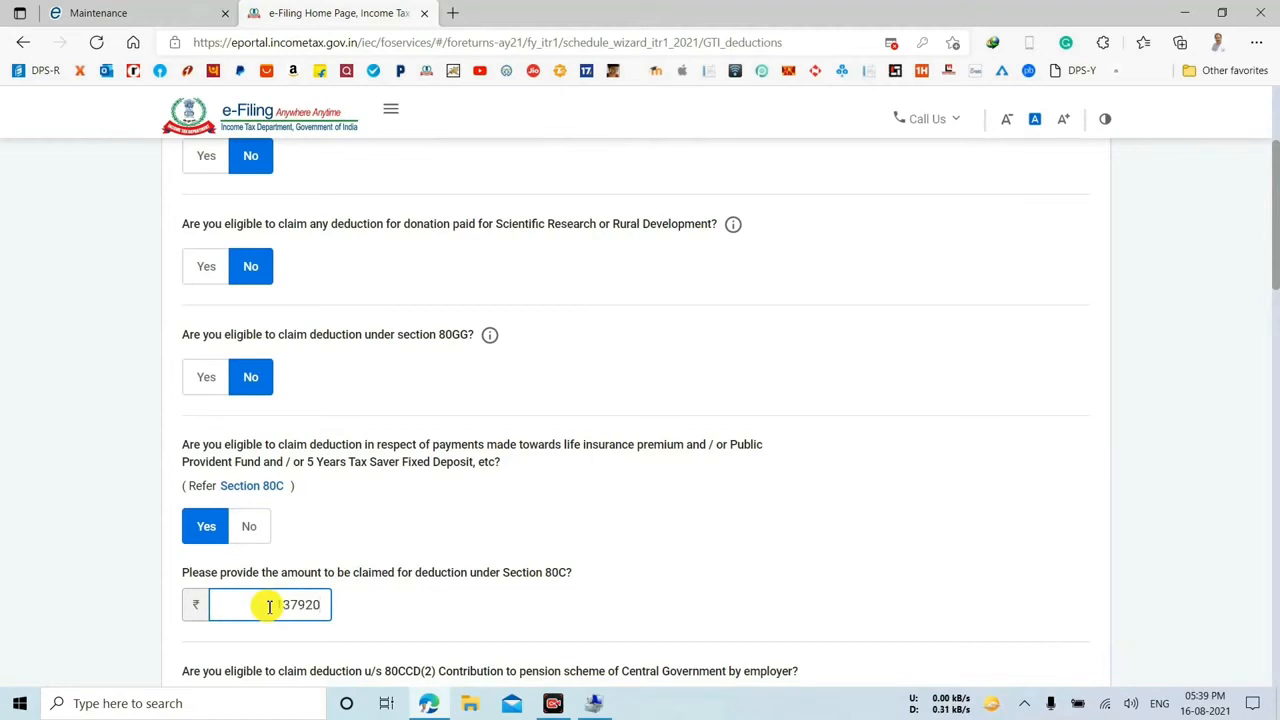
{"action": "left_click", "coordinate": [694, 583]}
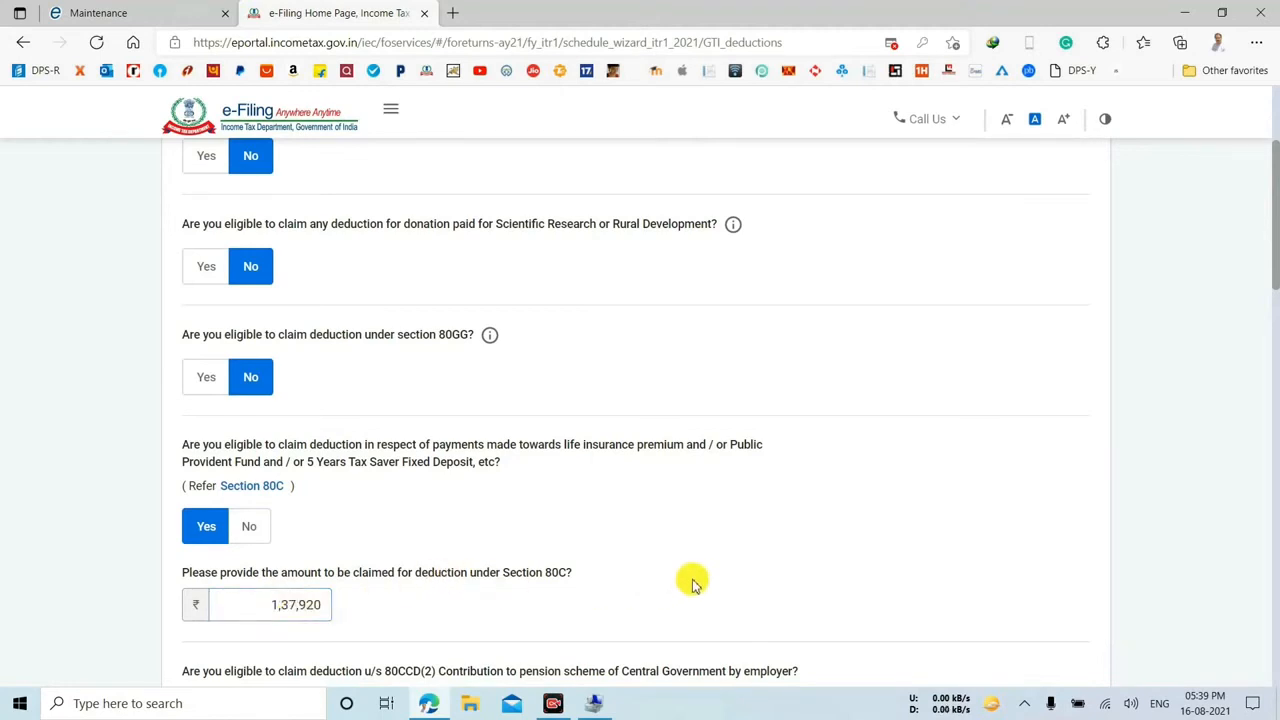
Answer Yes to the Section 80CCD(2) question and set the employer's pension scheme contribution to 91,390.
{"action": "scroll", "coordinate": [572, 572], "scroll_direction": "down", "scroll_amount": 2}
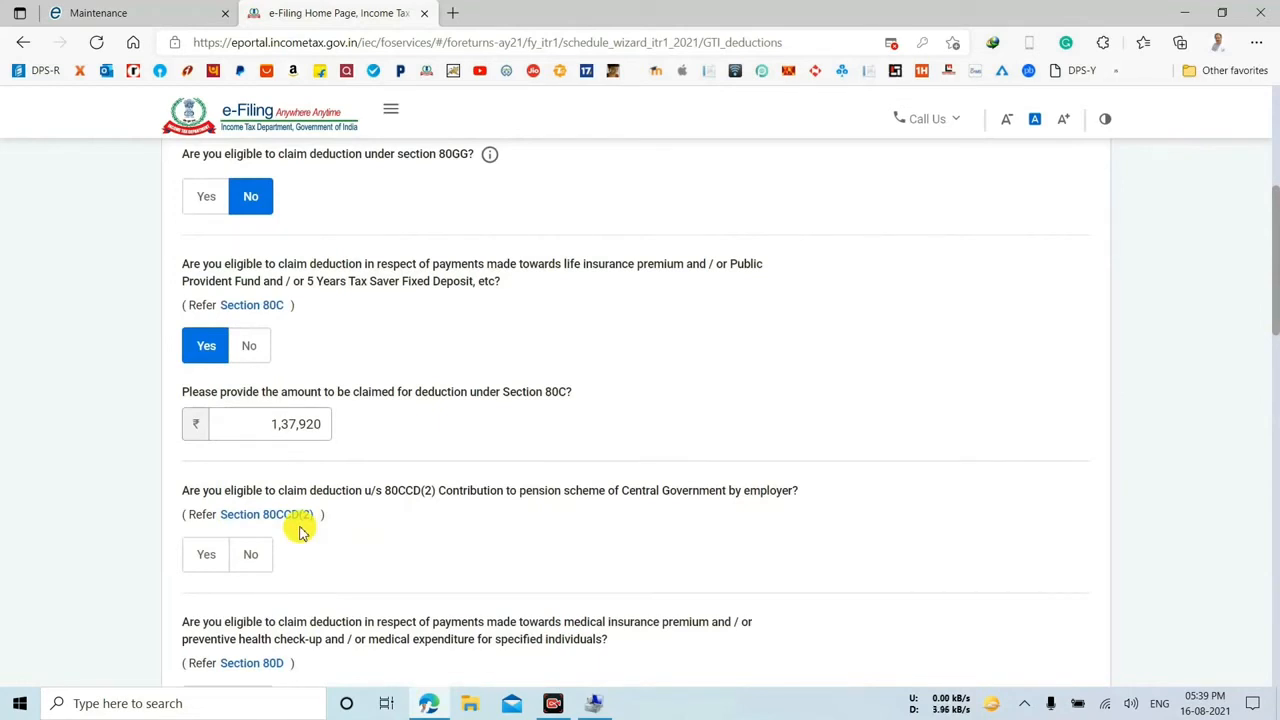
{"action": "left_click", "coordinate": [208, 554]}
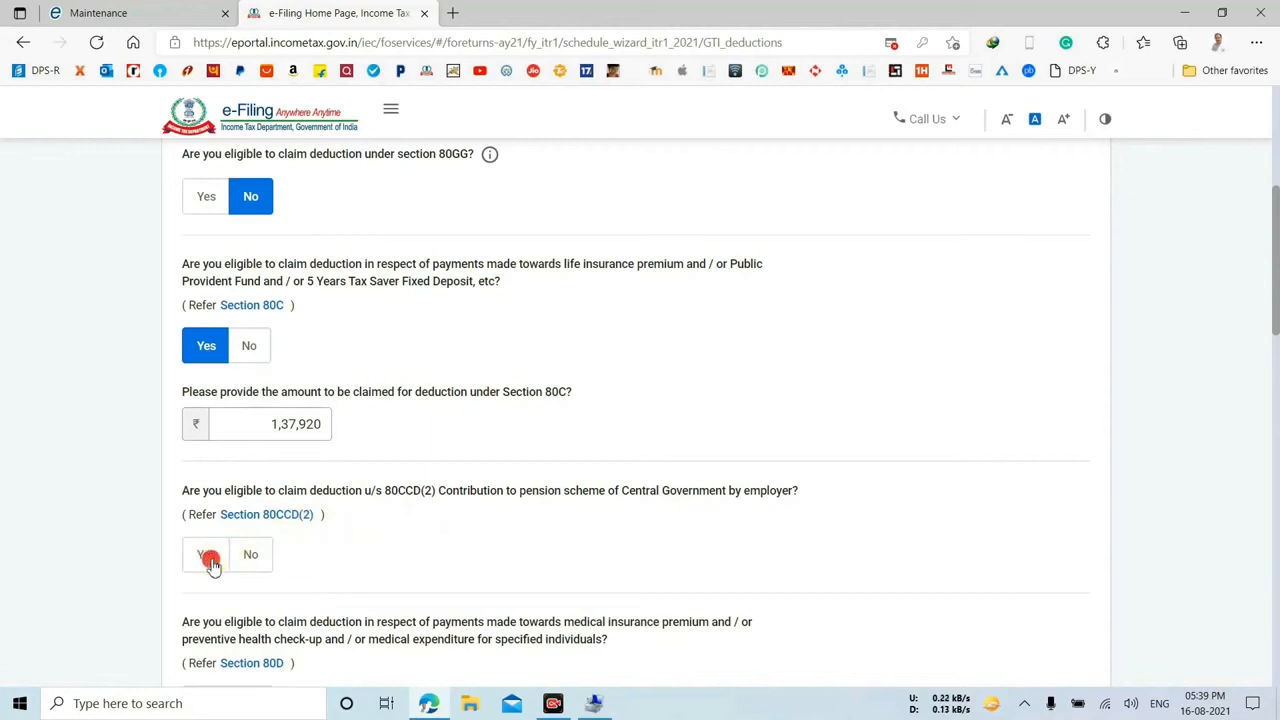
{"action": "left_click", "coordinate": [230, 631]}
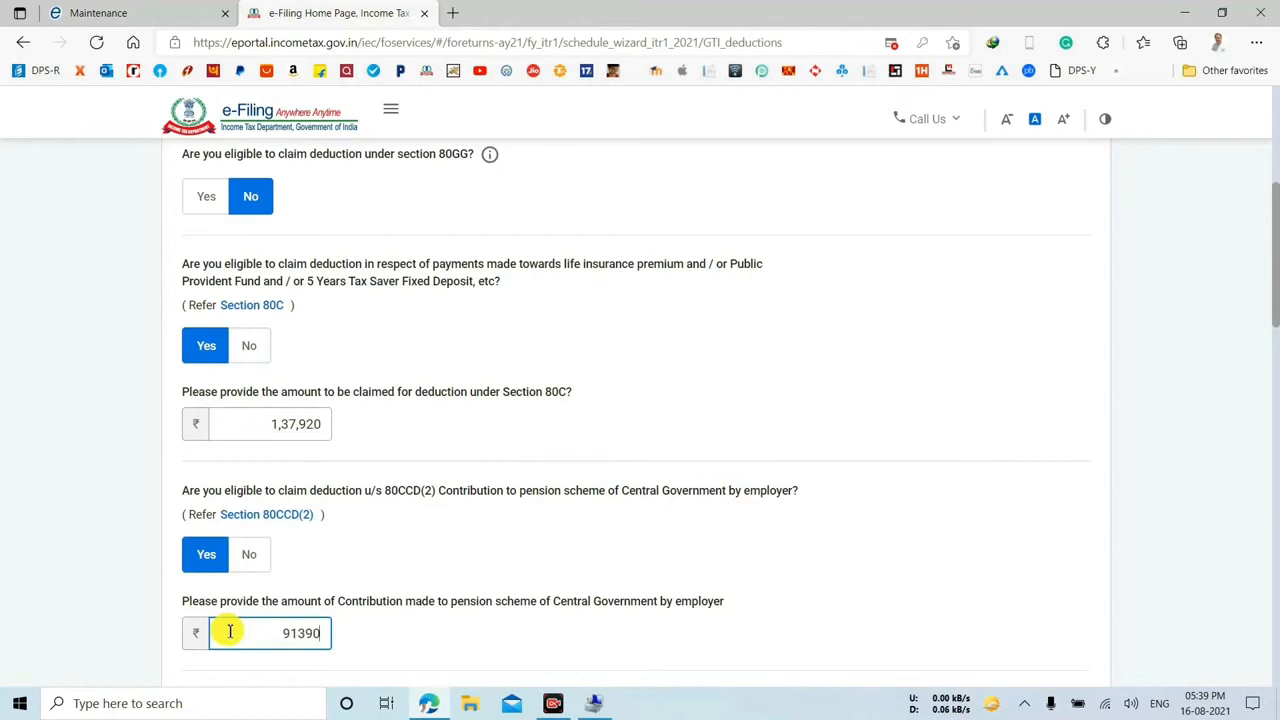
{"action": "left_click", "coordinate": [503, 634]}
Answer No for Section 80D, Section 80E and any other deduction, and continue to the deductions verification.
{"action": "scroll", "coordinate": [514, 625], "scroll_direction": "down", "scroll_amount": 2}
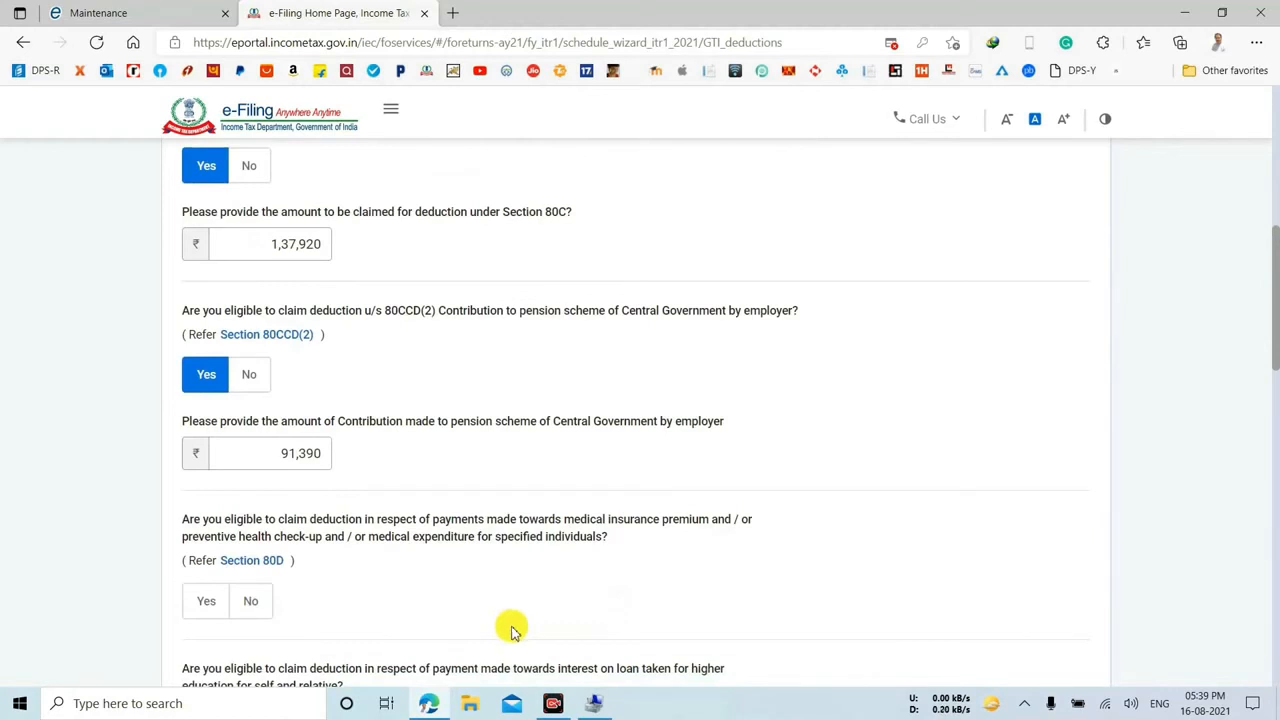
{"action": "left_click", "coordinate": [251, 600]}
{"action": "scroll", "coordinate": [460, 575], "scroll_direction": "down", "scroll_amount": 2}
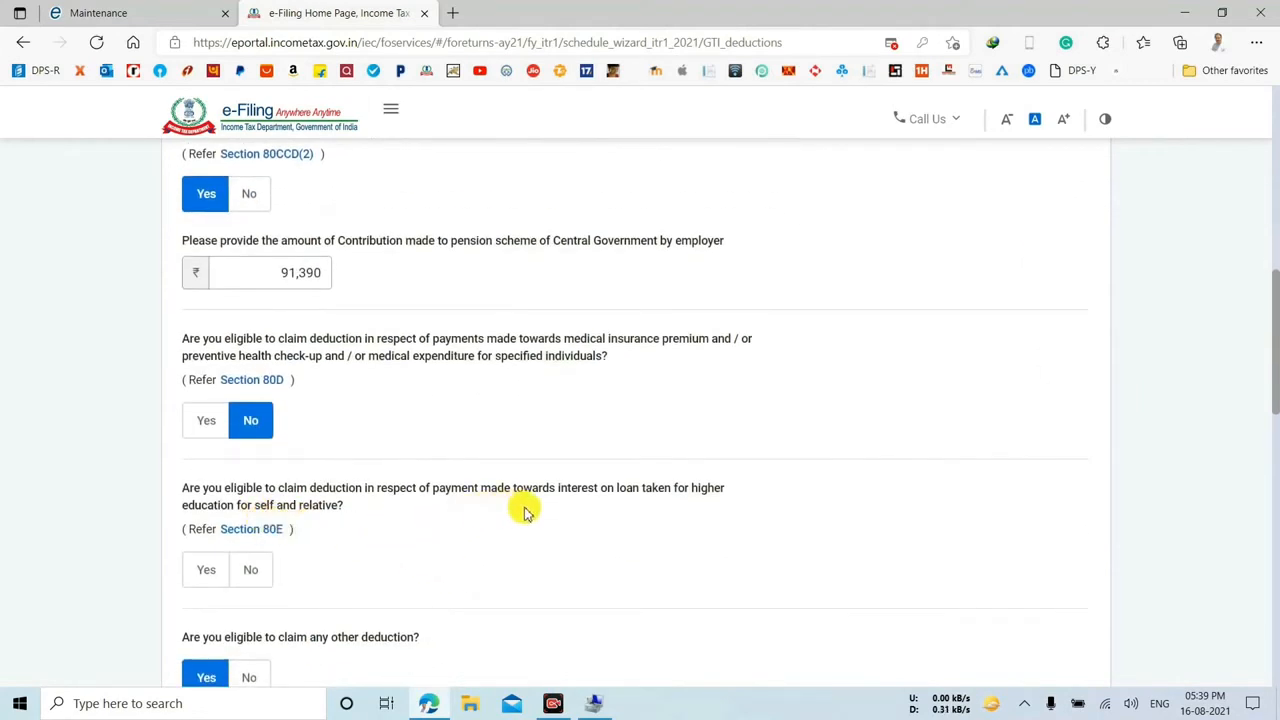
{"action": "left_click", "coordinate": [256, 572]}
{"action": "scroll", "coordinate": [443, 529], "scroll_direction": "down", "scroll_amount": 2}
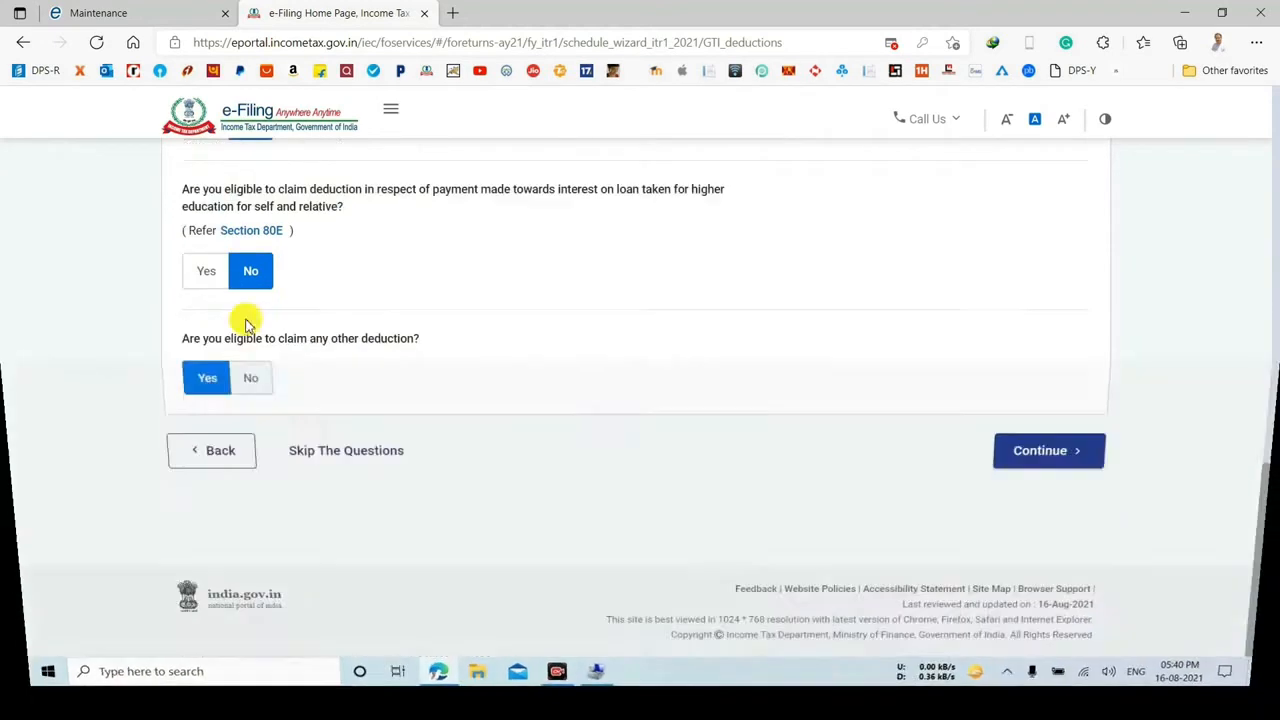
{"action": "left_click", "coordinate": [250, 378]}
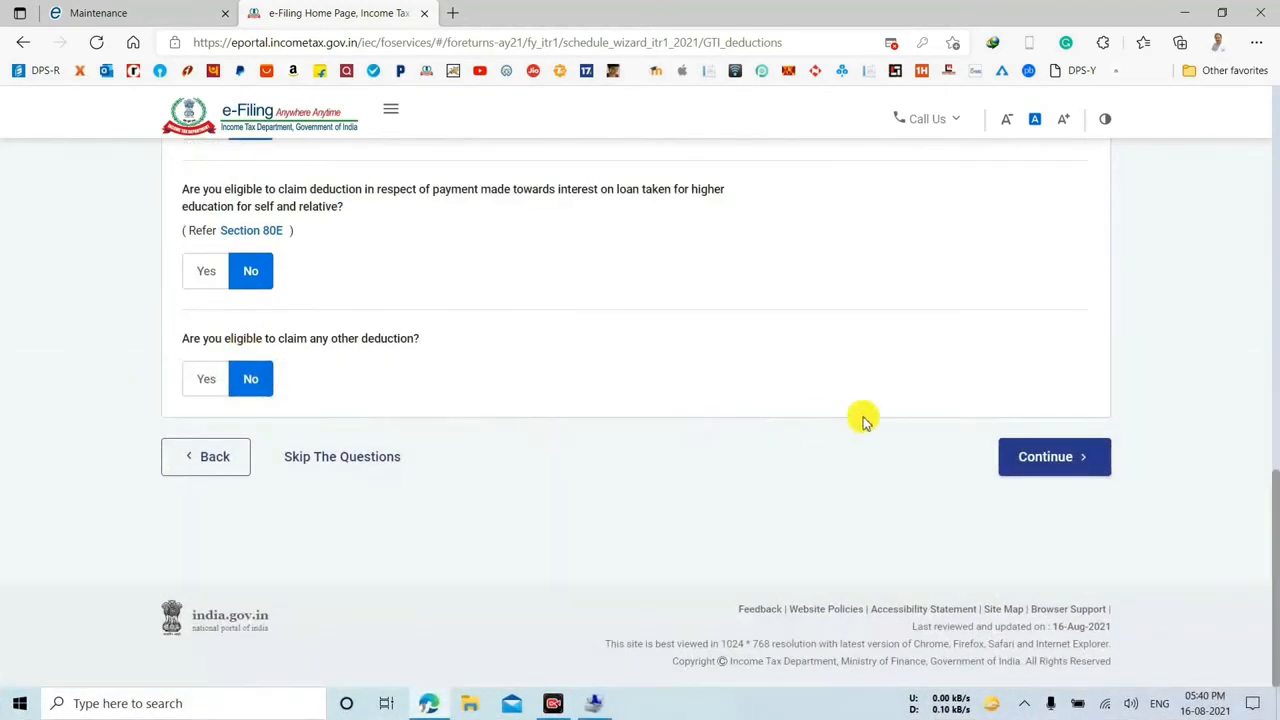
{"action": "left_click", "coordinate": [1040, 458]}
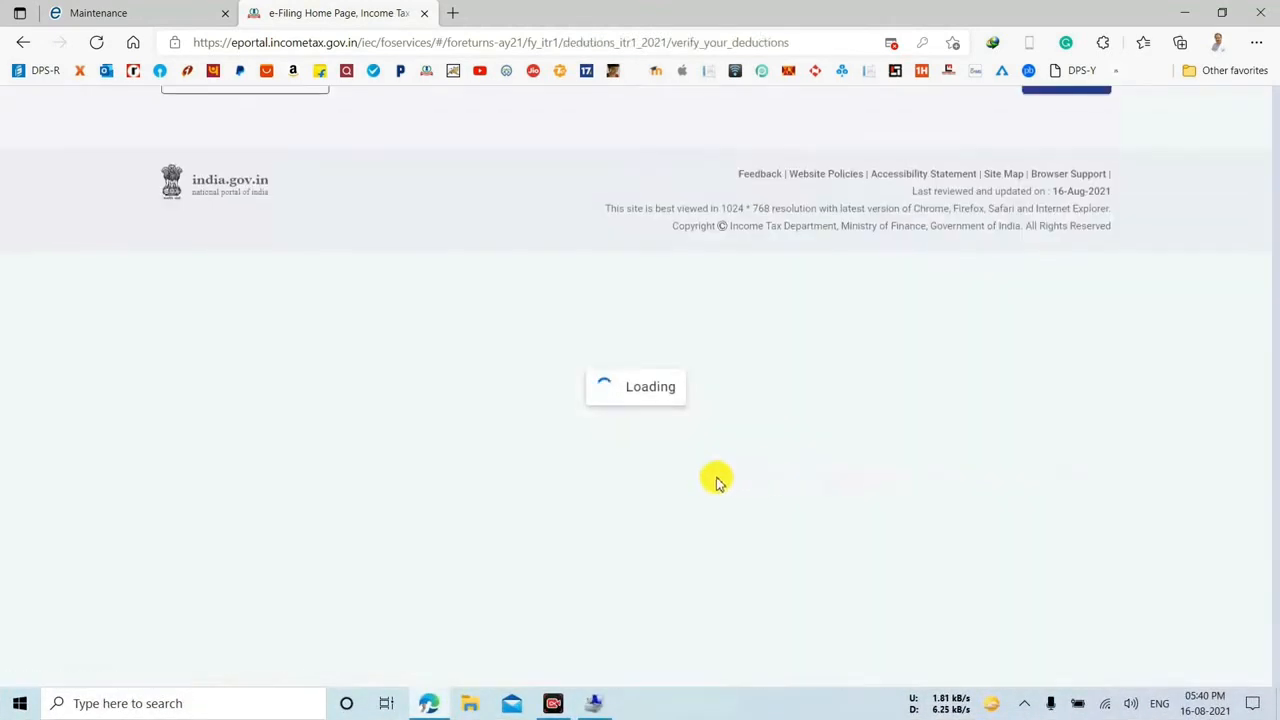
Review and confirm the Total Deductions section, and open and confirm the Tax Paid section.
{"action": "scroll", "coordinate": [668, 478], "scroll_direction": "down", "scroll_amount": 3}
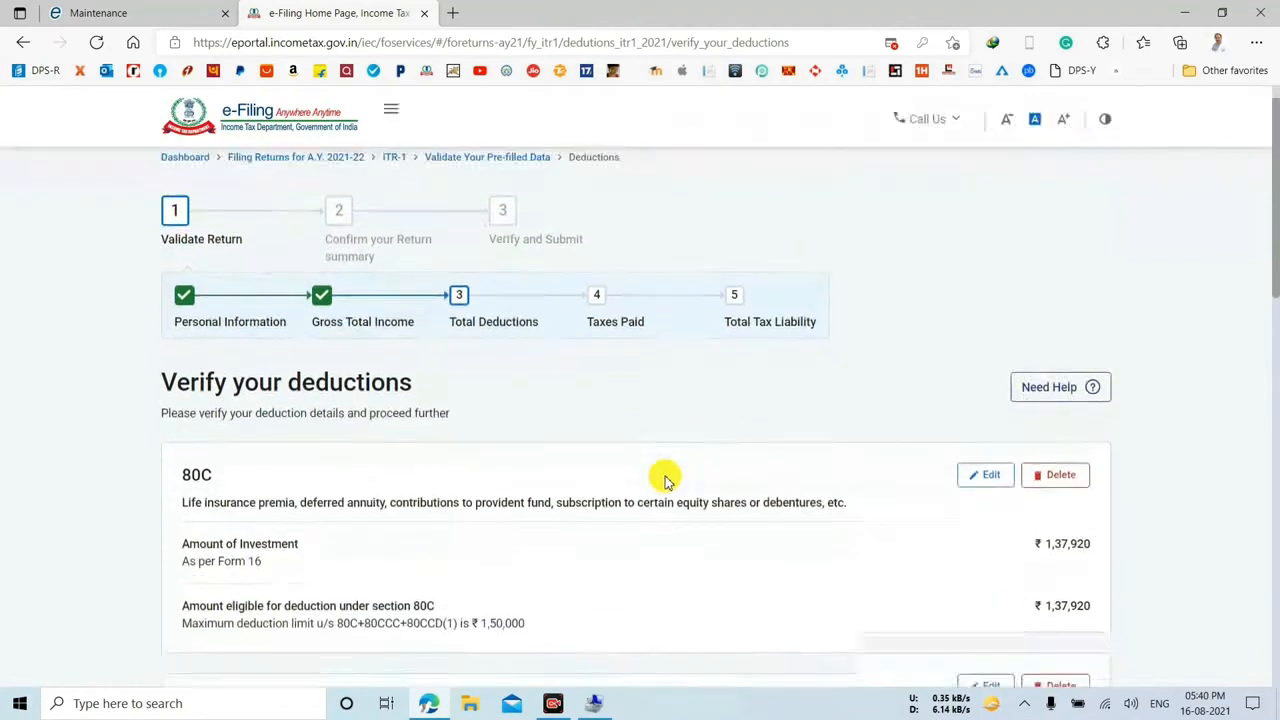
{"action": "scroll", "coordinate": [794, 466], "scroll_direction": "down", "scroll_amount": 2}
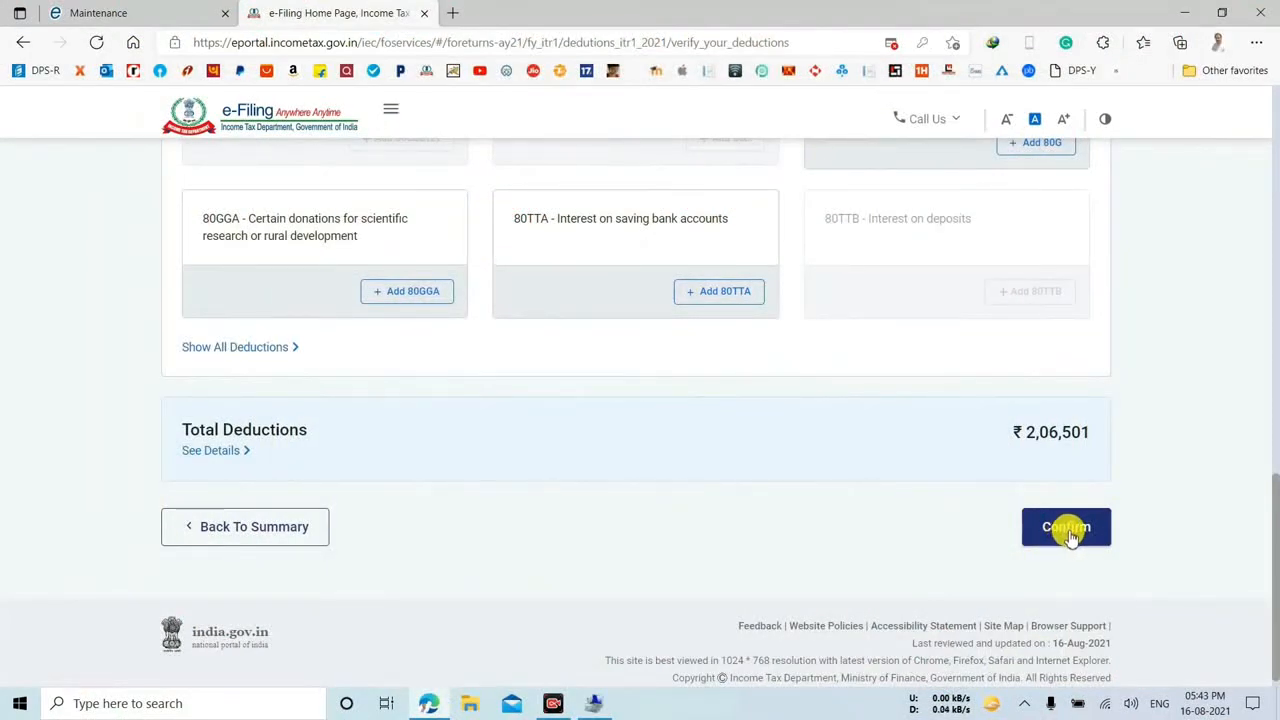
{"action": "left_click", "coordinate": [1066, 530]}
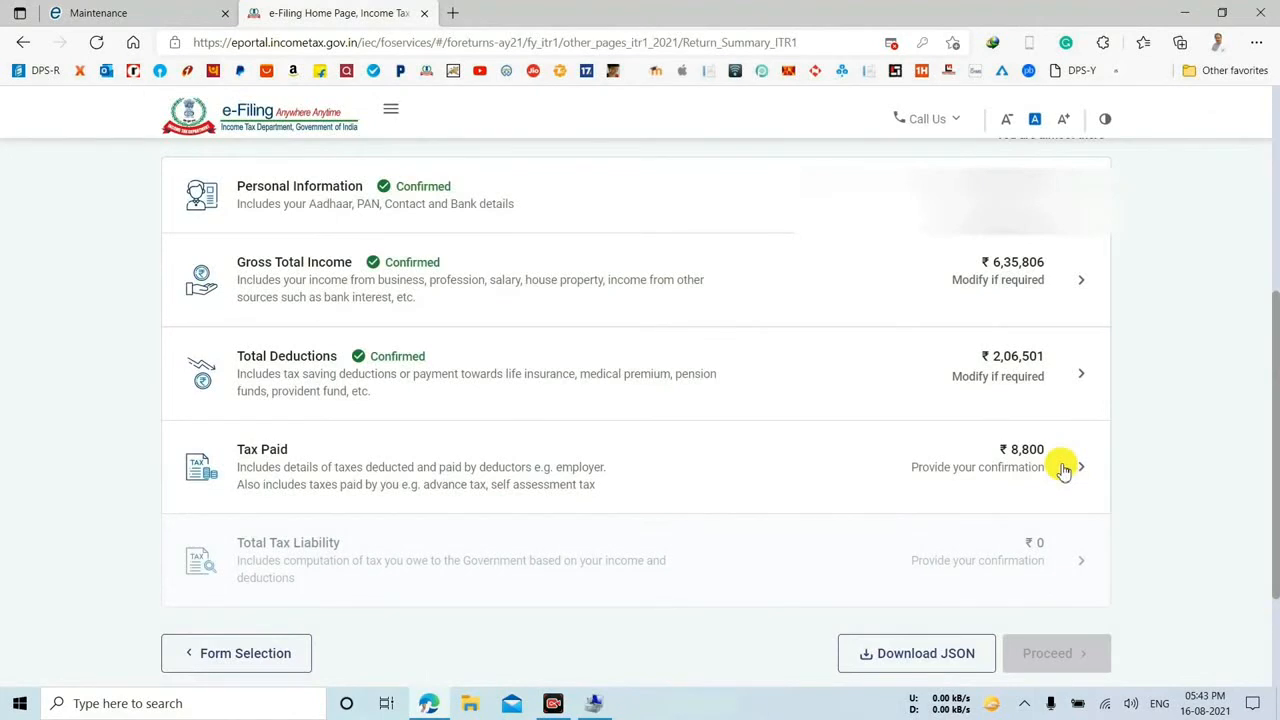
{"action": "left_click", "coordinate": [1063, 470]}
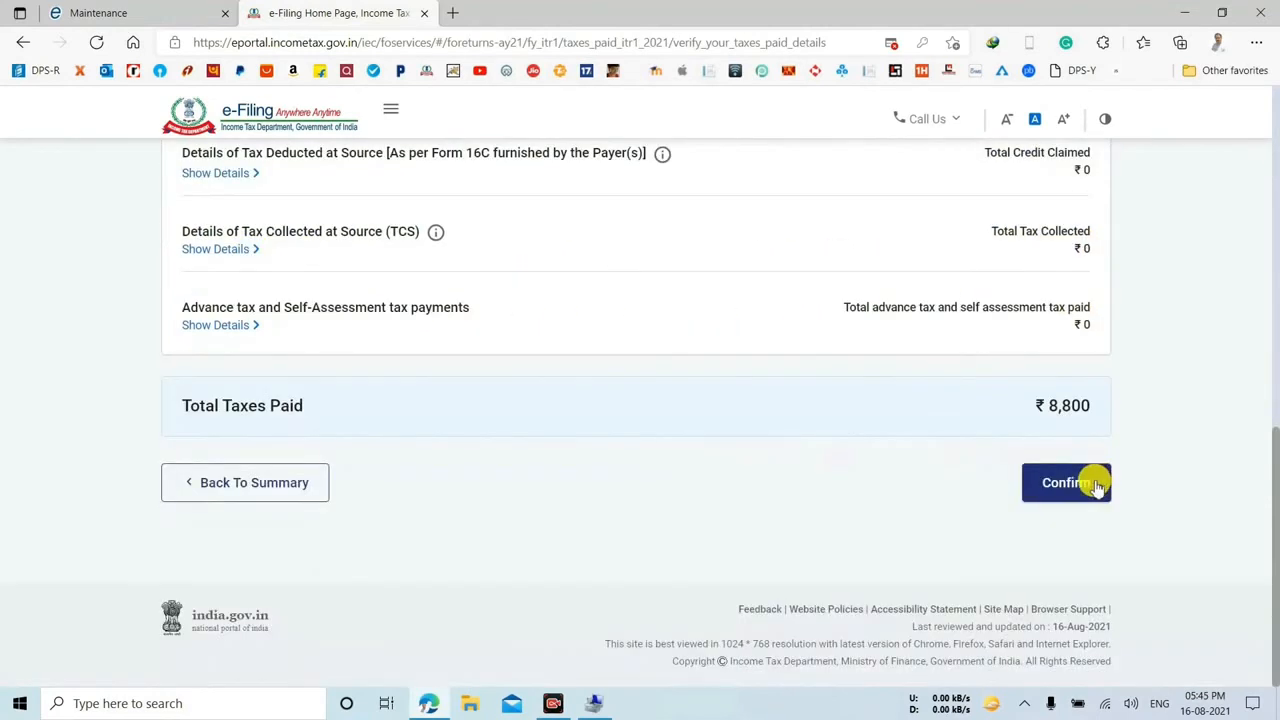
{"action": "left_click", "coordinate": [1096, 487]}
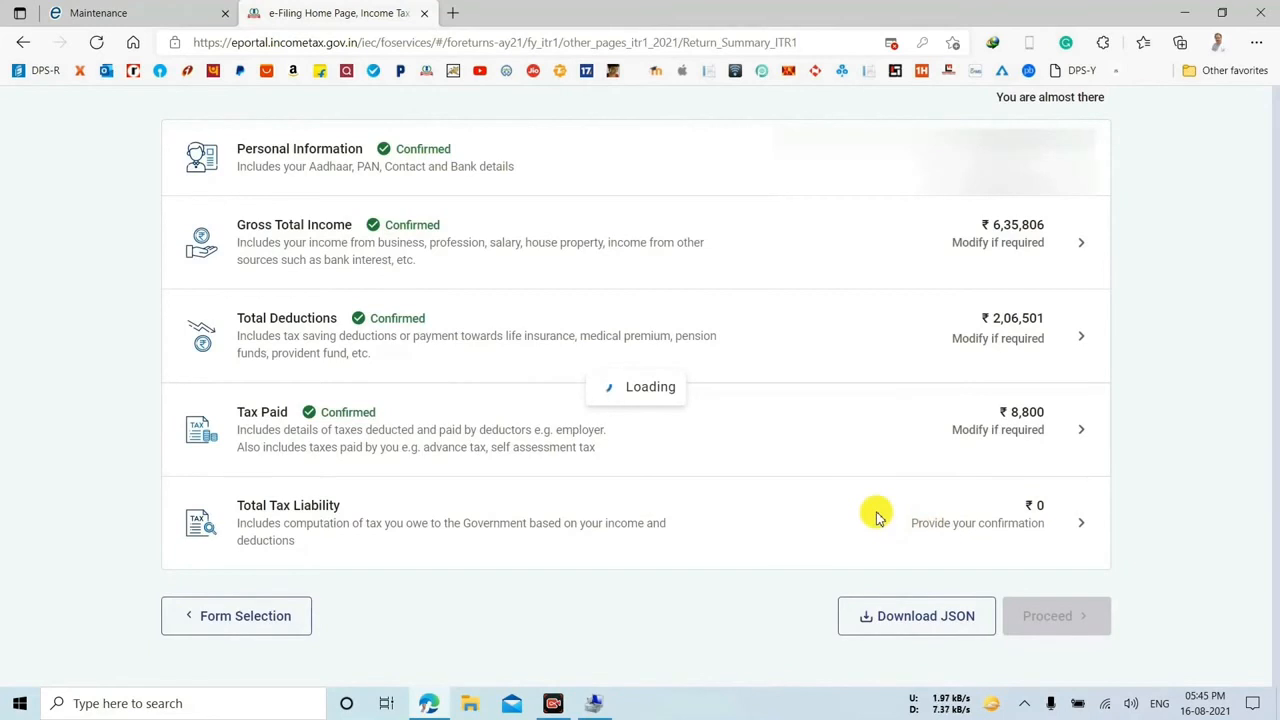
Examine the Total Tax Liability details and go back to the return summary from the taxes paid page.
{"action": "left_click", "coordinate": [875, 515]}
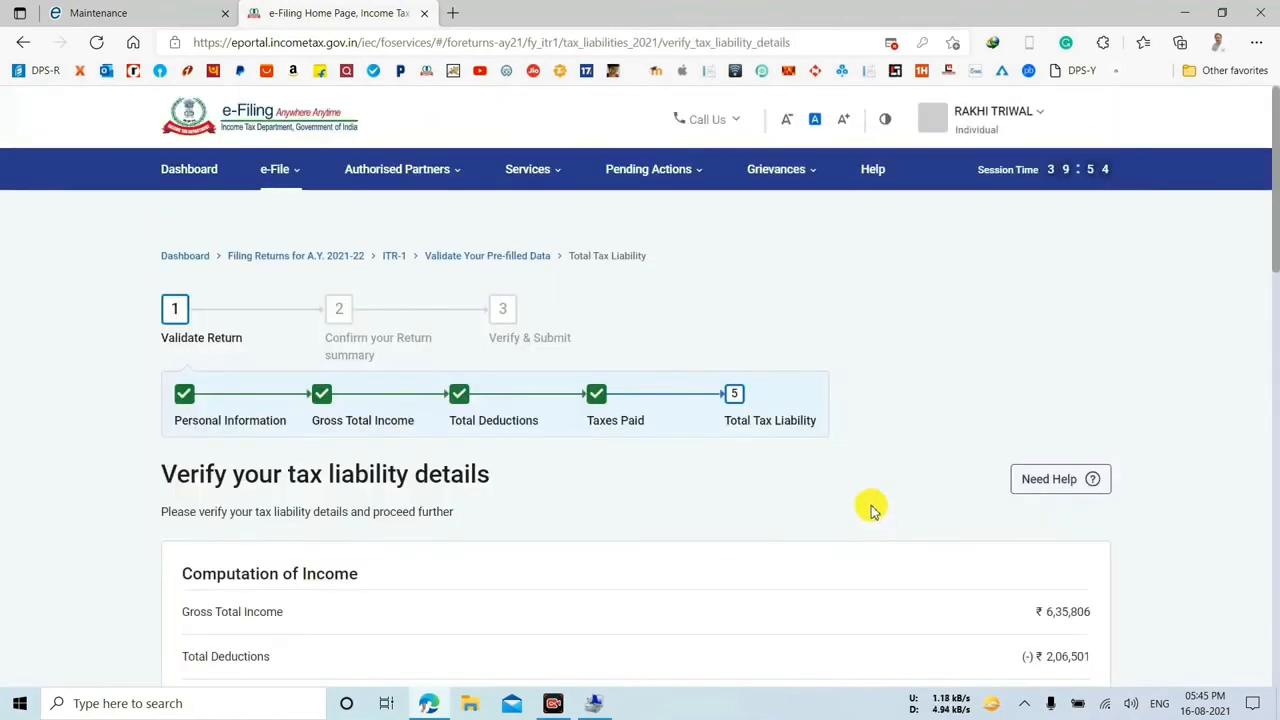
{"action": "scroll", "coordinate": [870, 510], "scroll_direction": "down", "scroll_amount": 3}
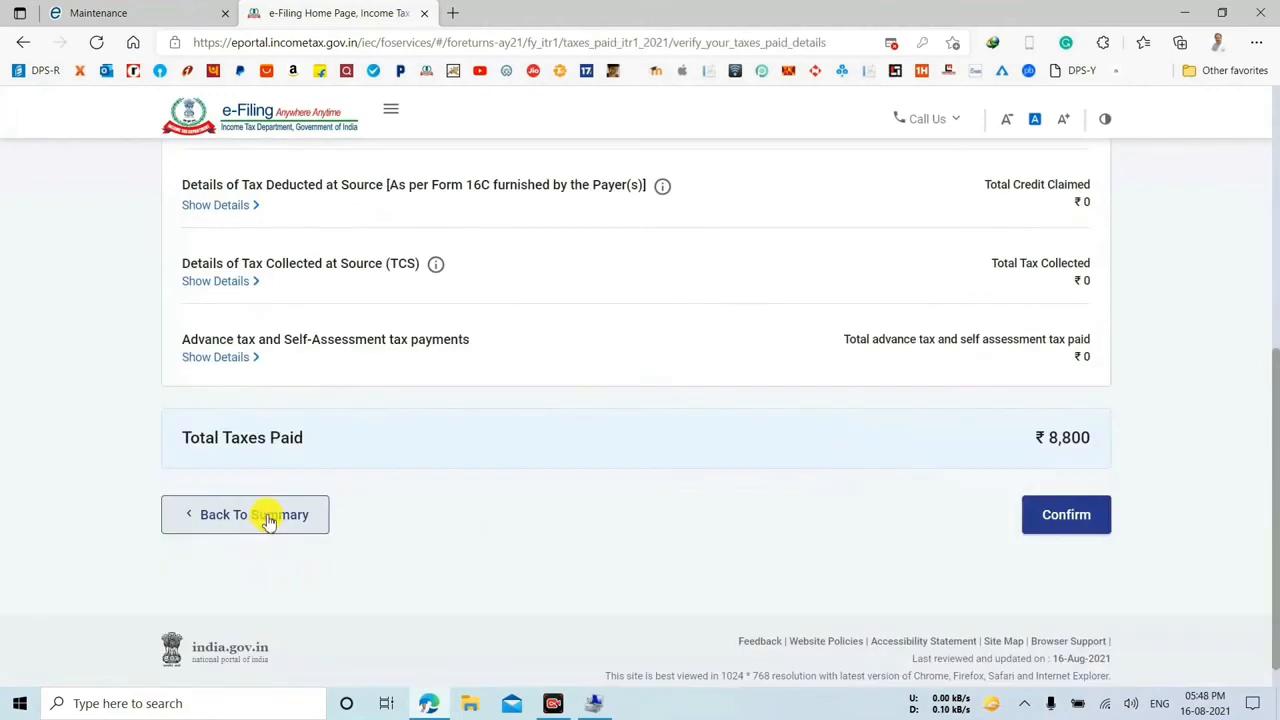
{"action": "left_click", "coordinate": [266, 516]}
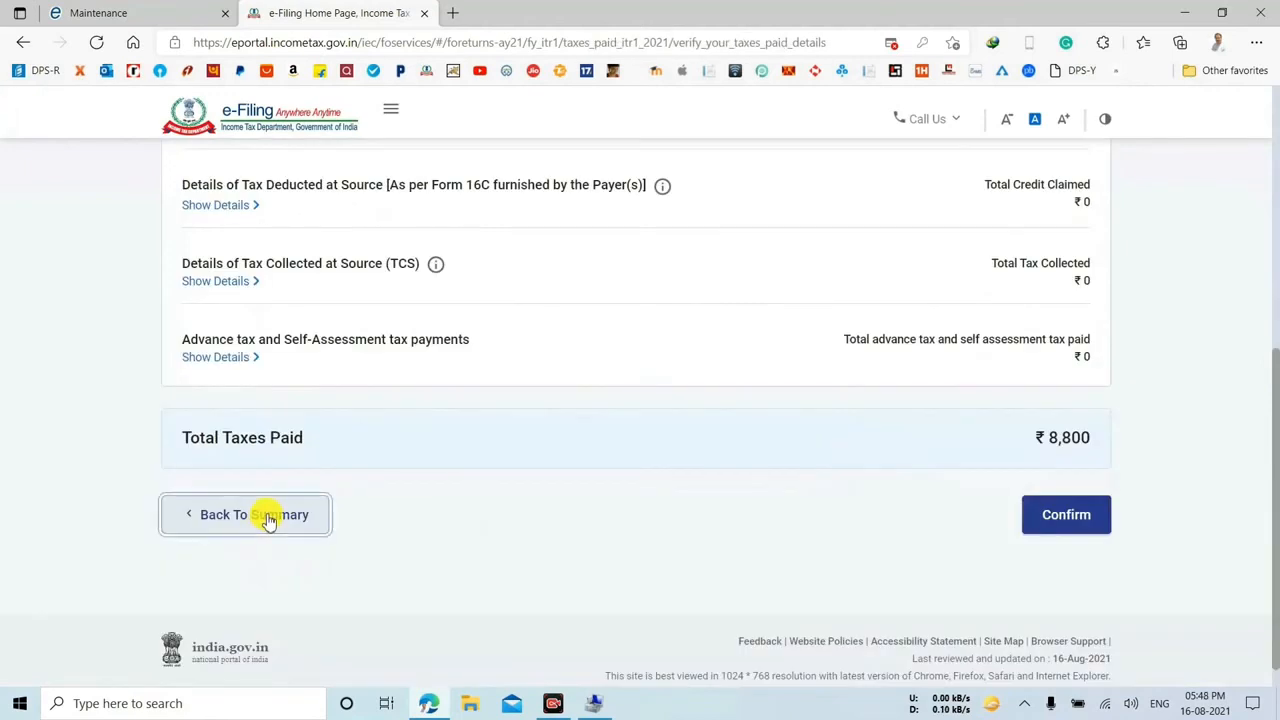
Reopen the Total Deductions section and set the employer's pension scheme contribution under Section 80CCD(2) to 57,834.
{"action": "scroll", "coordinate": [783, 541], "scroll_direction": "down", "scroll_amount": 6}
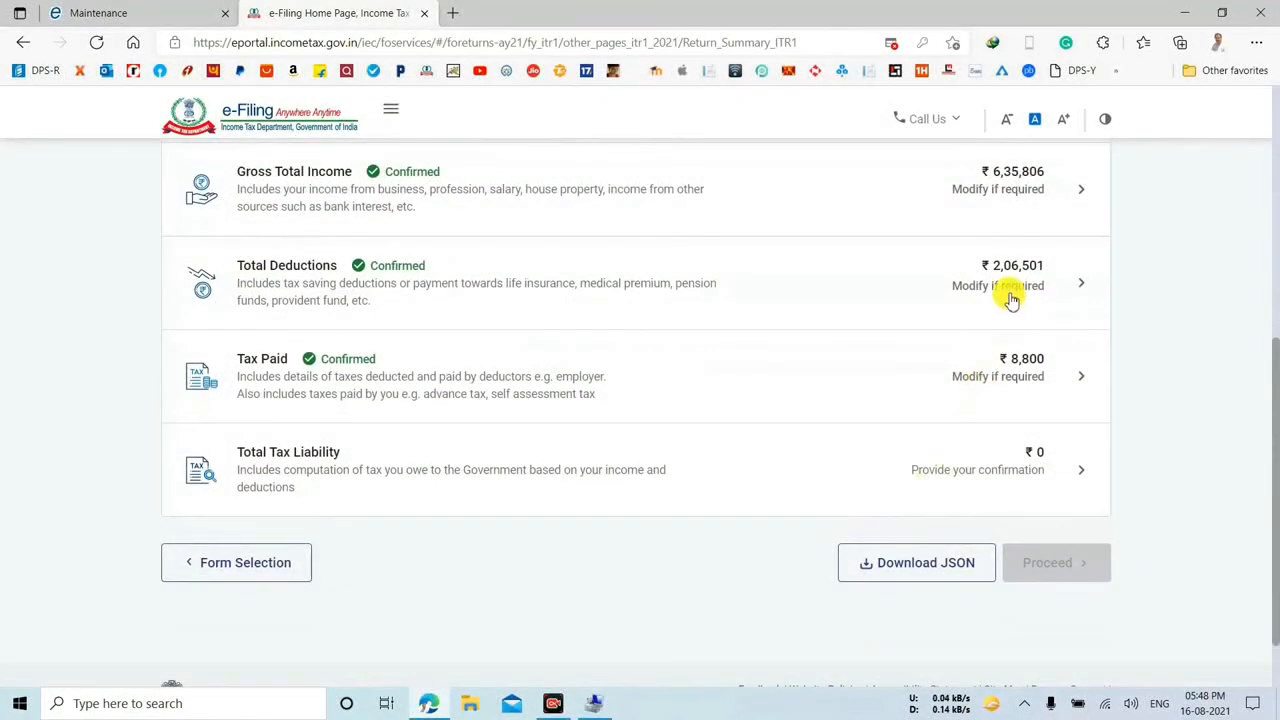
{"action": "left_click", "coordinate": [1008, 290]}
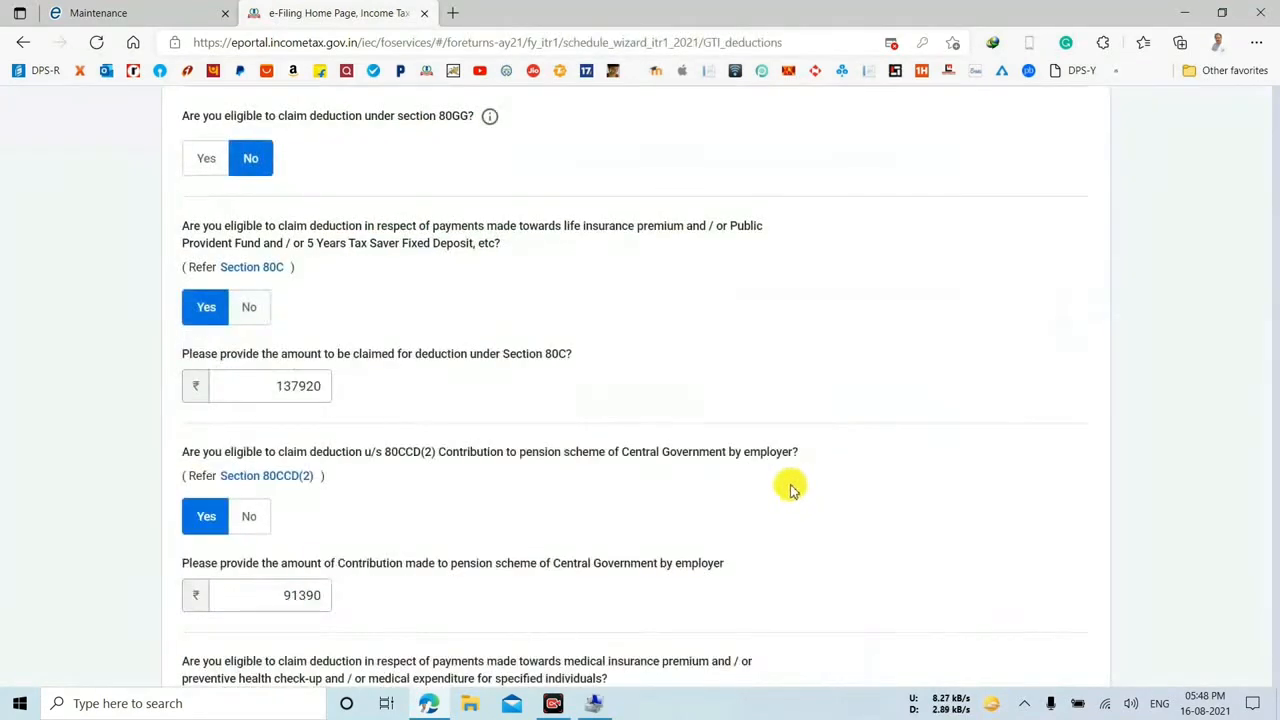
{"action": "scroll", "coordinate": [760, 496], "scroll_direction": "down", "scroll_amount": 3}
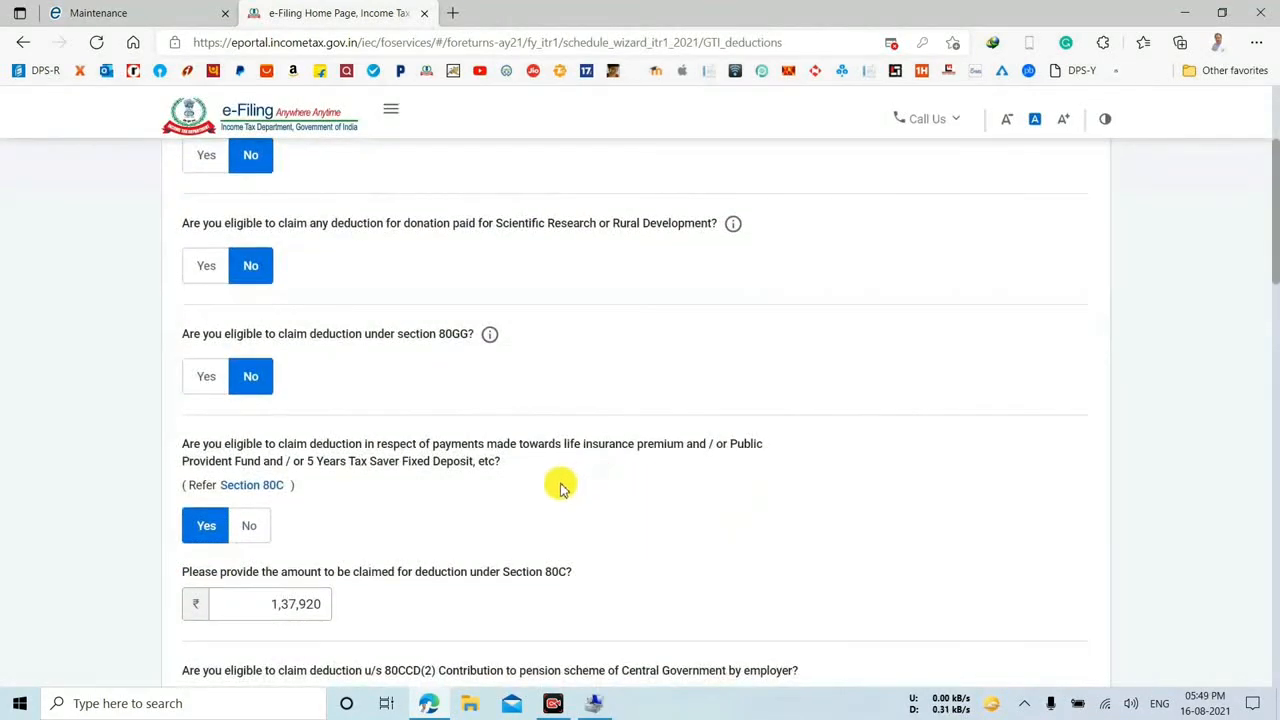
{"action": "scroll", "coordinate": [558, 488], "scroll_direction": "down", "scroll_amount": 2}
{"action": "scroll", "coordinate": [400, 534], "scroll_direction": "down", "scroll_amount": 2}
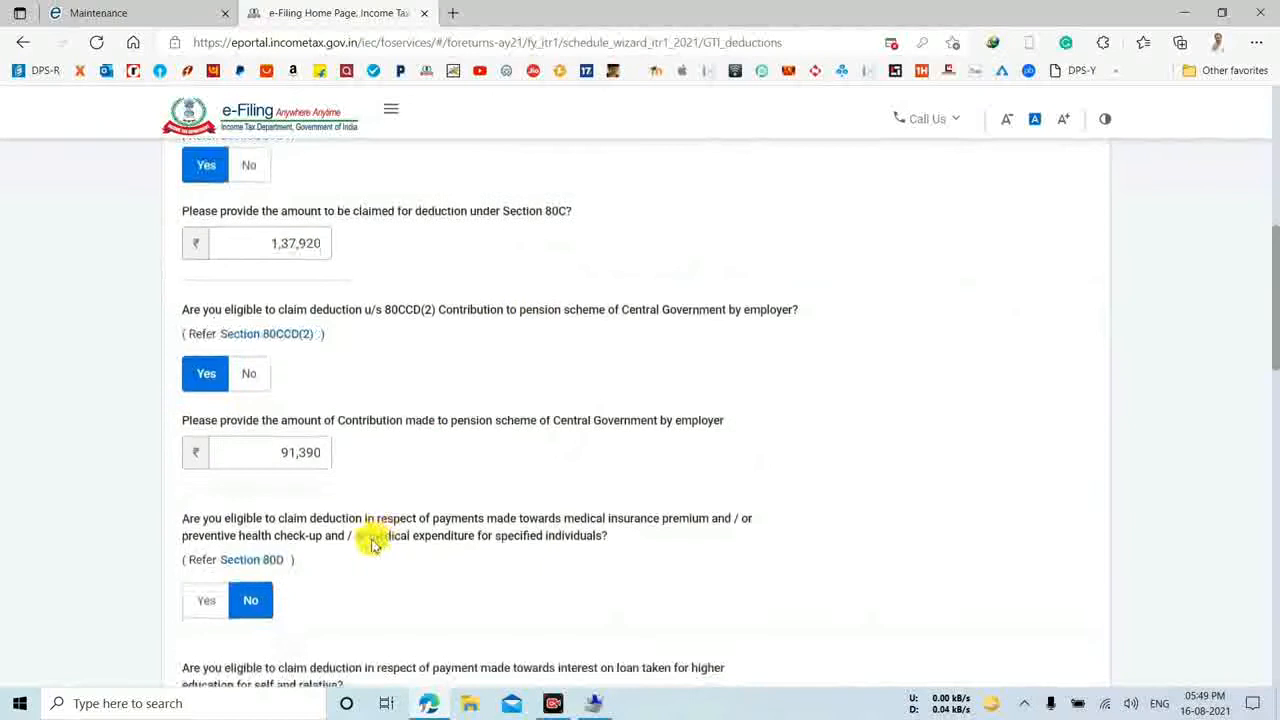
{"action": "double_click", "coordinate": [280, 456]}
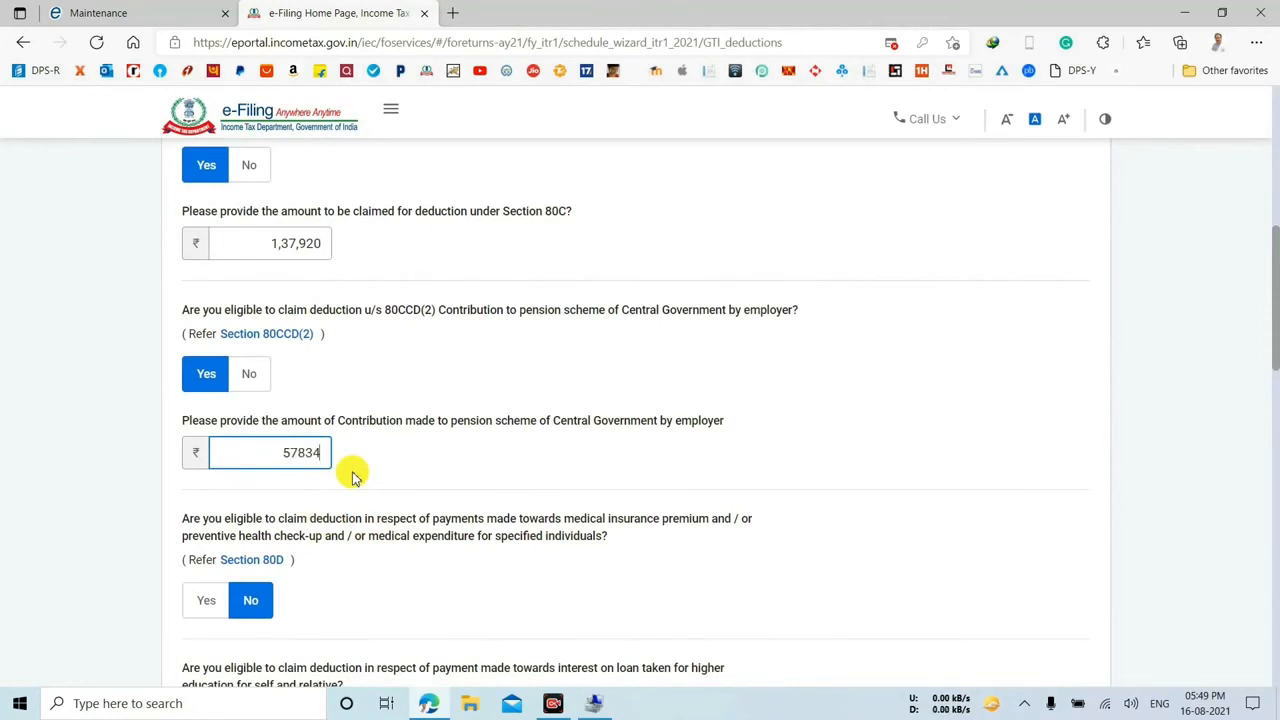
{"action": "left_click", "coordinate": [733, 462]}
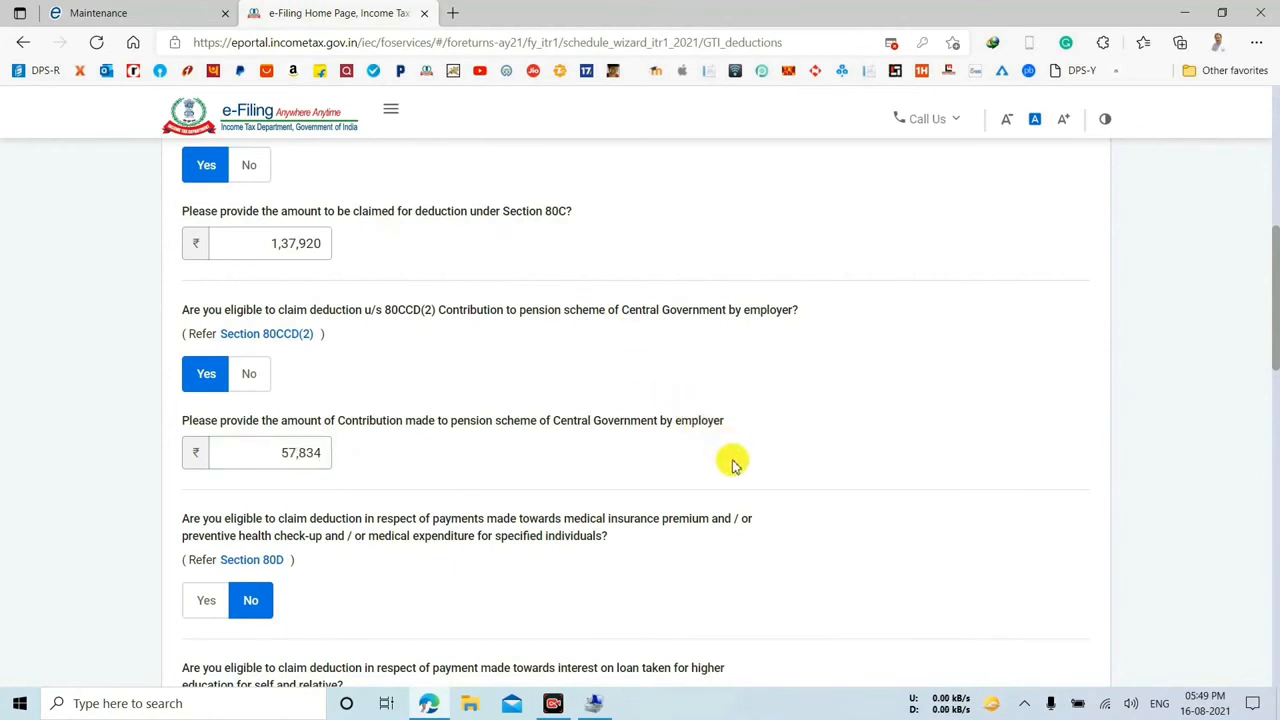
Continue to the deductions verification, check the Section 80CCD(2) amount, and confirm the total deductions.
{"action": "scroll", "coordinate": [733, 462], "scroll_direction": "down", "scroll_amount": 7}
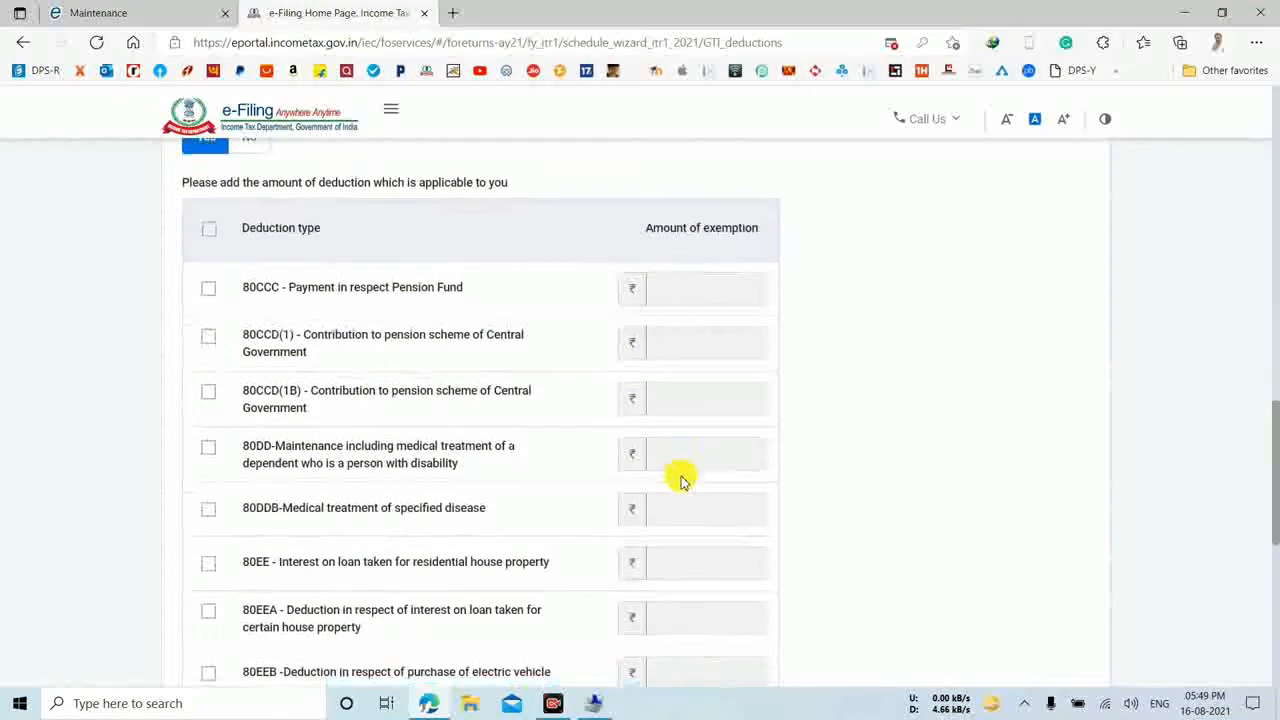
{"action": "scroll", "coordinate": [680, 478], "scroll_direction": "down", "scroll_amount": 5}
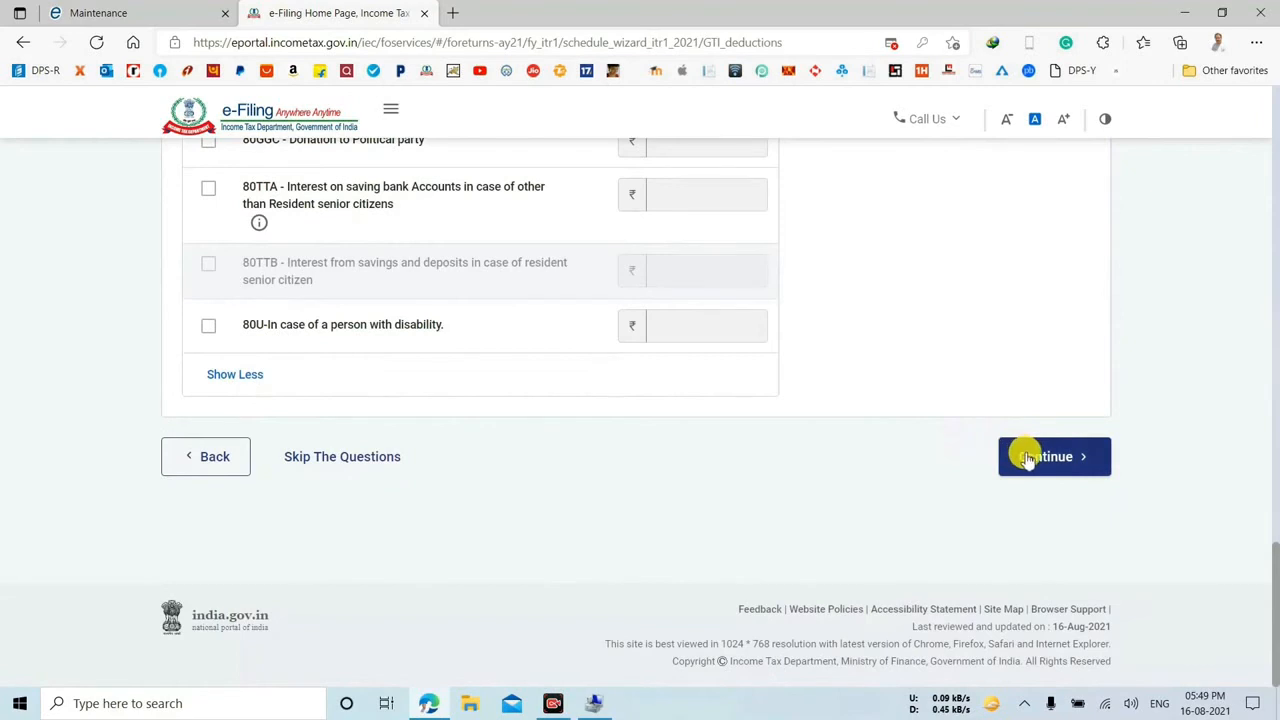
{"action": "left_click", "coordinate": [1027, 458]}
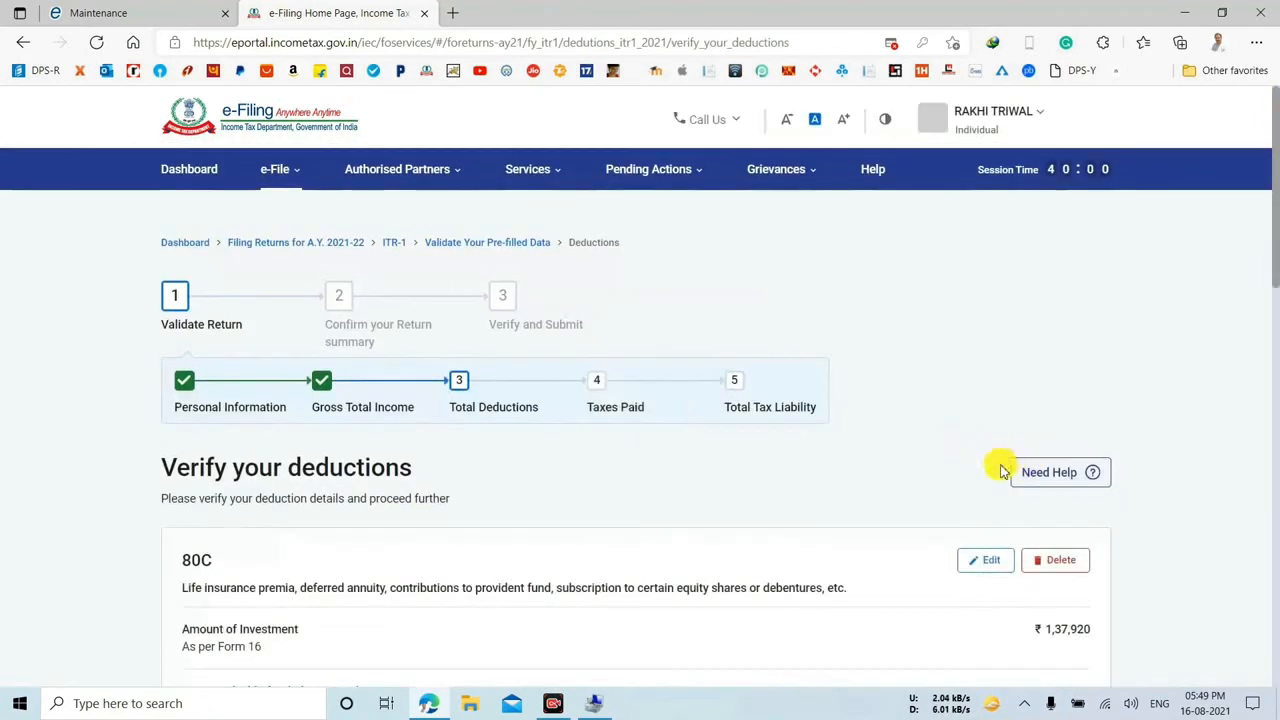
{"action": "scroll", "coordinate": [903, 506], "scroll_direction": "down", "scroll_amount": 5}
{"action": "scroll", "coordinate": [895, 505], "scroll_direction": "down", "scroll_amount": 3}
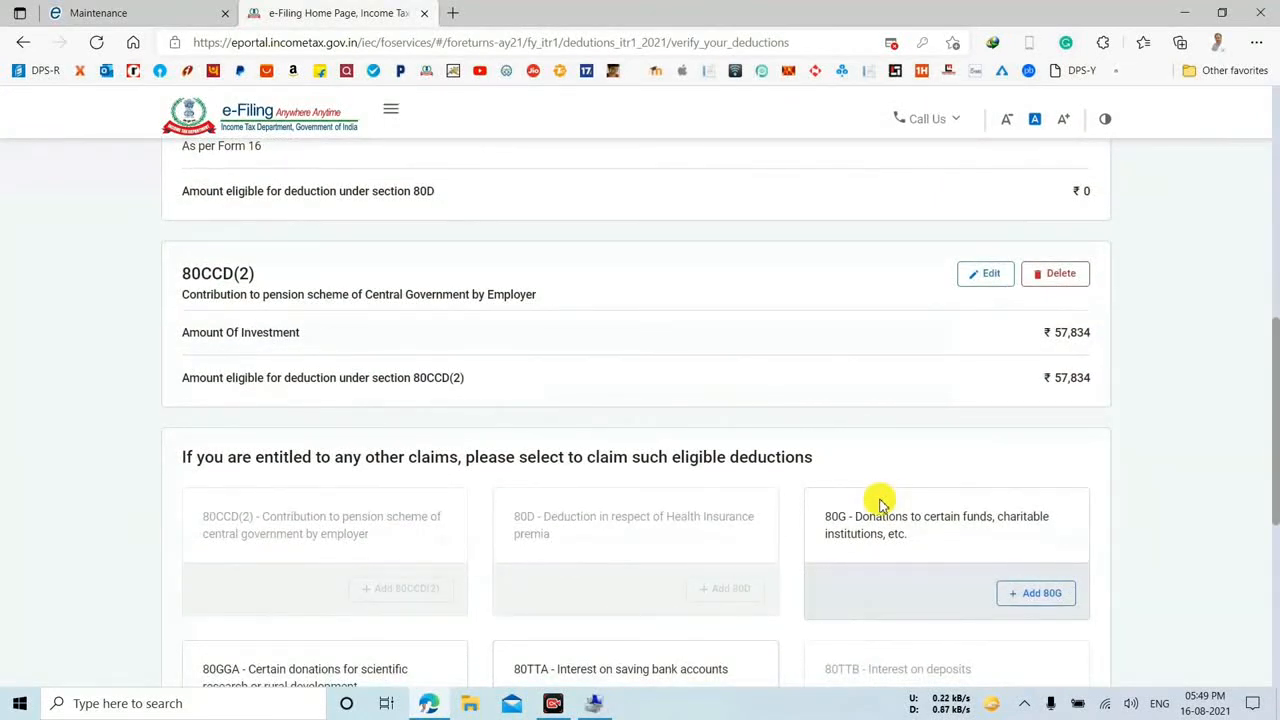
{"action": "scroll", "coordinate": [880, 503], "scroll_direction": "down", "scroll_amount": 5}
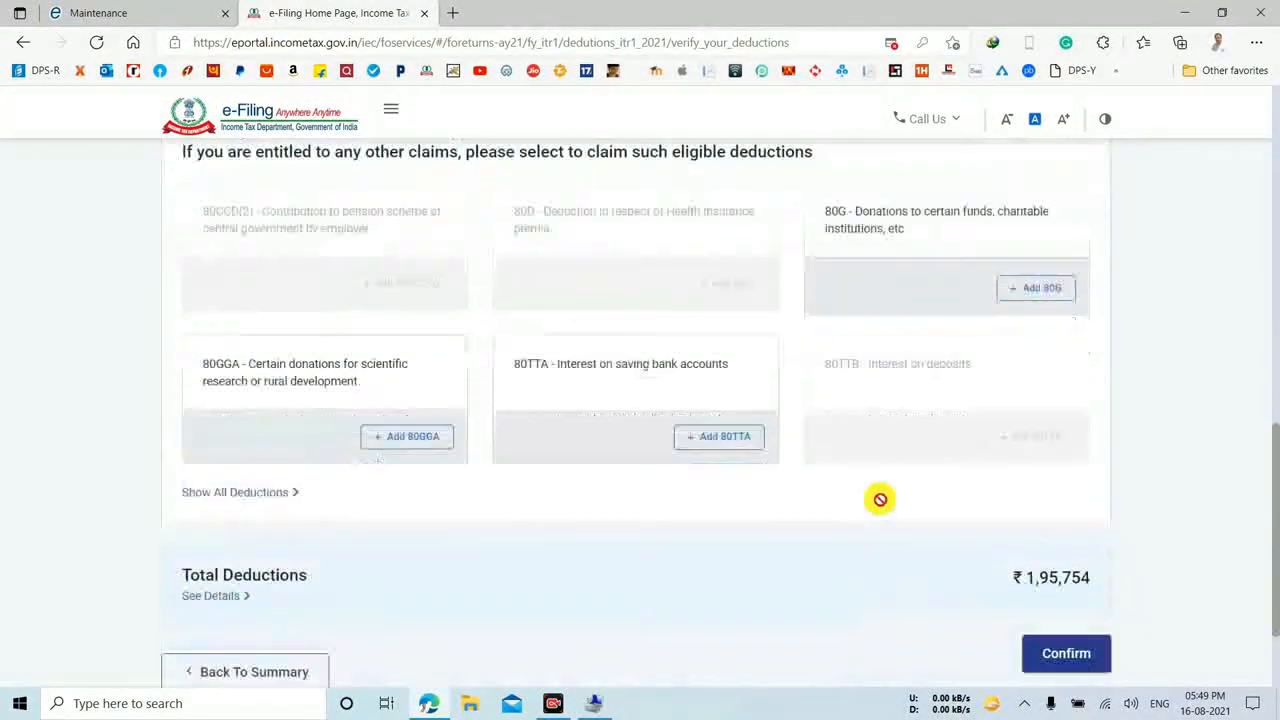
{"action": "left_click", "coordinate": [1060, 528]}
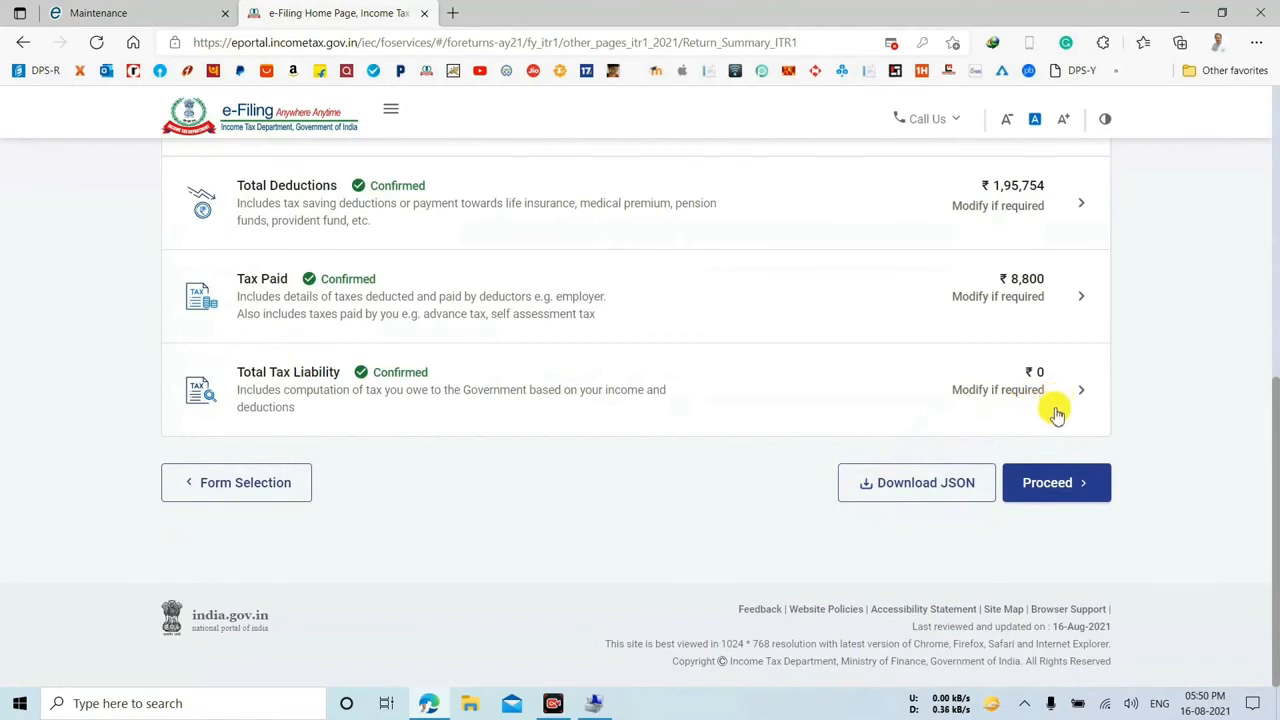
Check the sections of the return summary and proceed to the tax summary.
{"action": "scroll", "coordinate": [1040, 408], "scroll_direction": "up", "scroll_amount": 4}
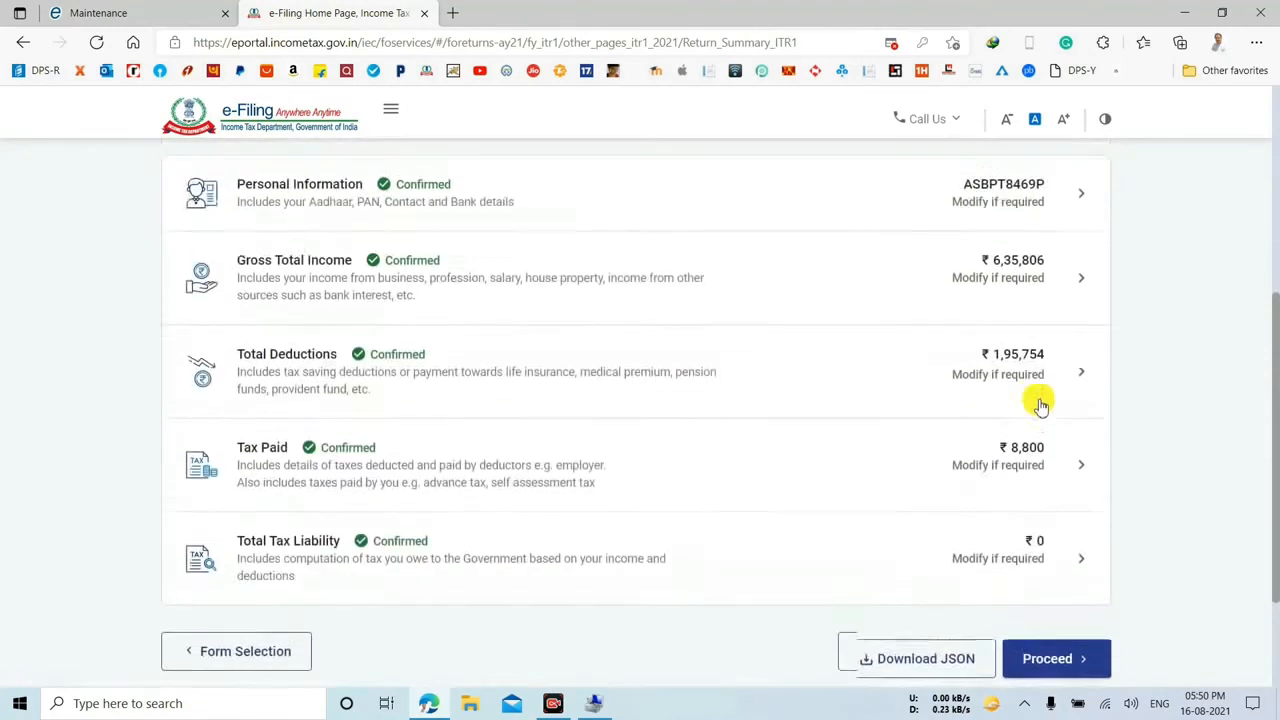
{"action": "scroll", "coordinate": [1037, 410], "scroll_direction": "up", "scroll_amount": 2}
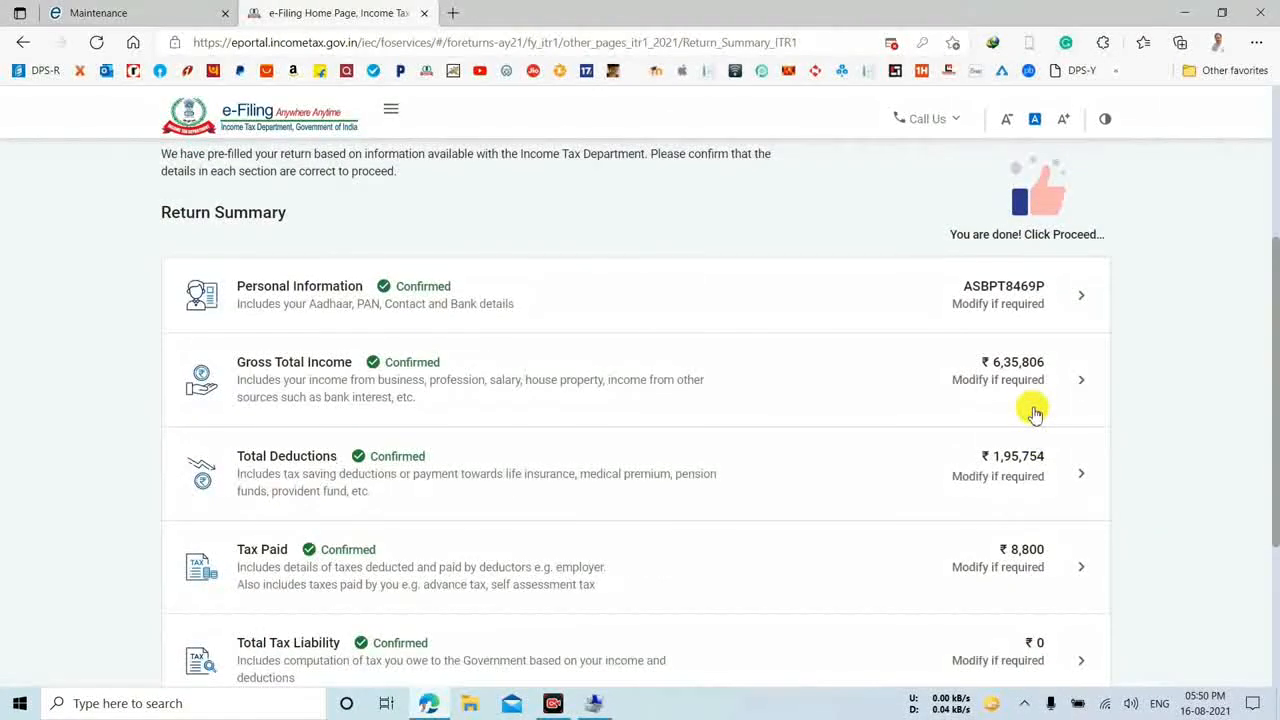
{"action": "scroll", "coordinate": [1029, 423], "scroll_direction": "down", "scroll_amount": 3}
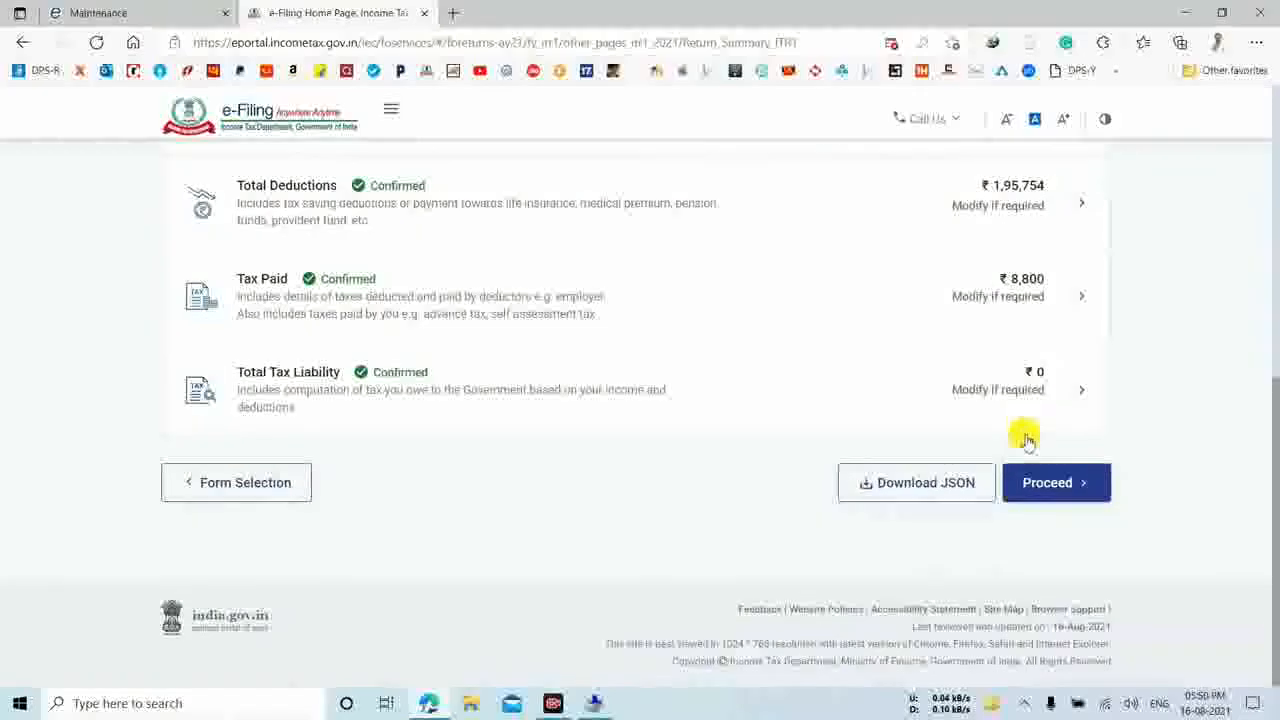
{"action": "left_click", "coordinate": [1048, 486]}
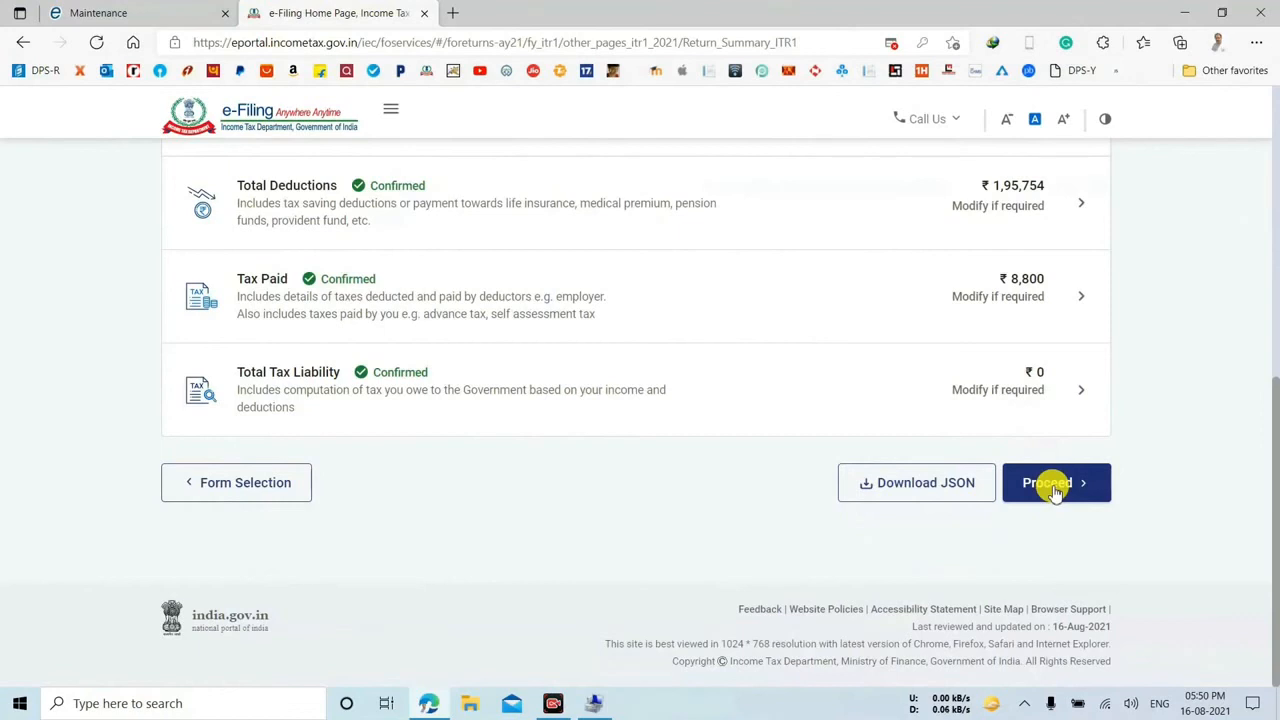
{"action": "left_click", "coordinate": [1050, 487]}
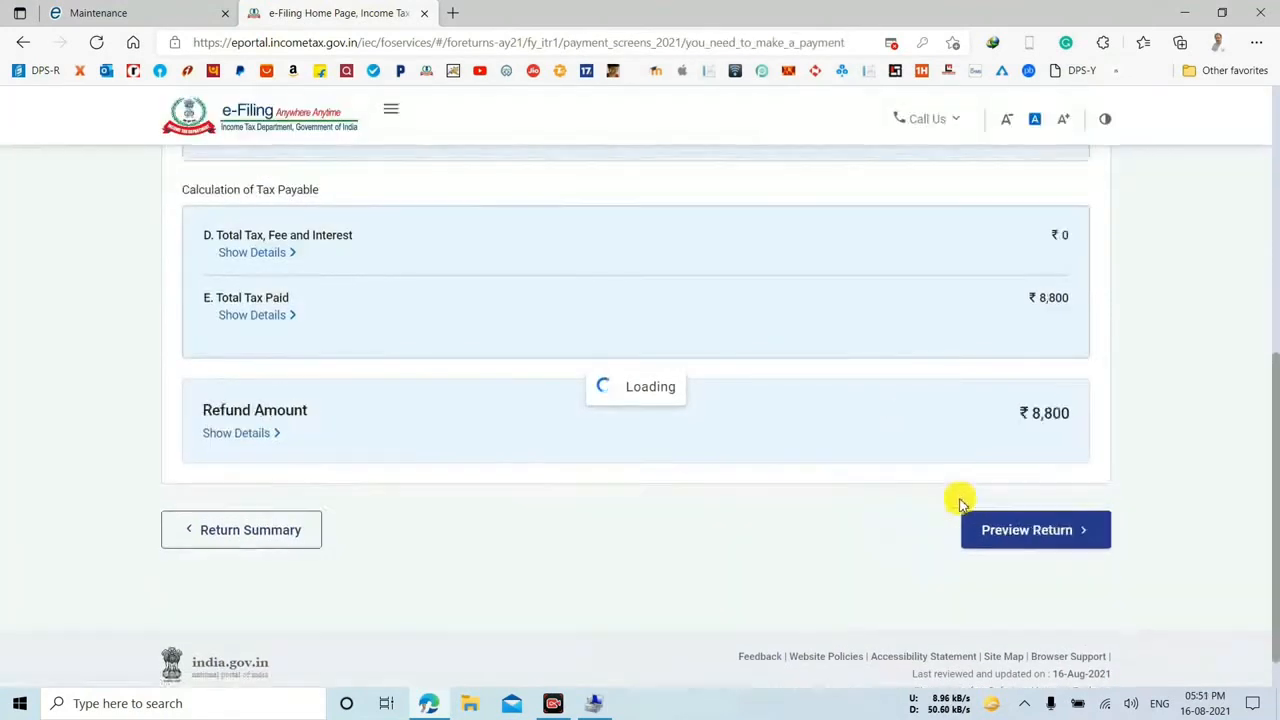
Review the tax summary with the refund amount details expanded, and continue to the preview of the return.
{"action": "scroll", "coordinate": [925, 510], "scroll_direction": "down", "scroll_amount": 4}
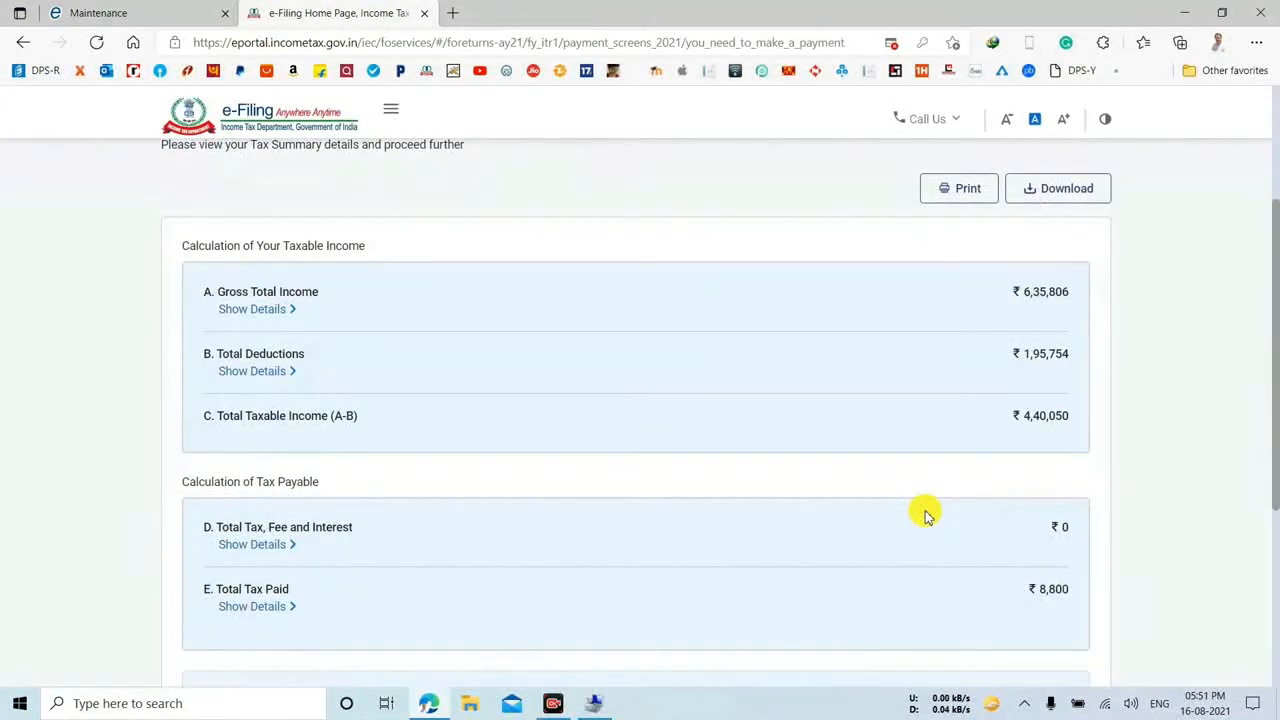
{"action": "scroll", "coordinate": [925, 515], "scroll_direction": "down", "scroll_amount": 1}
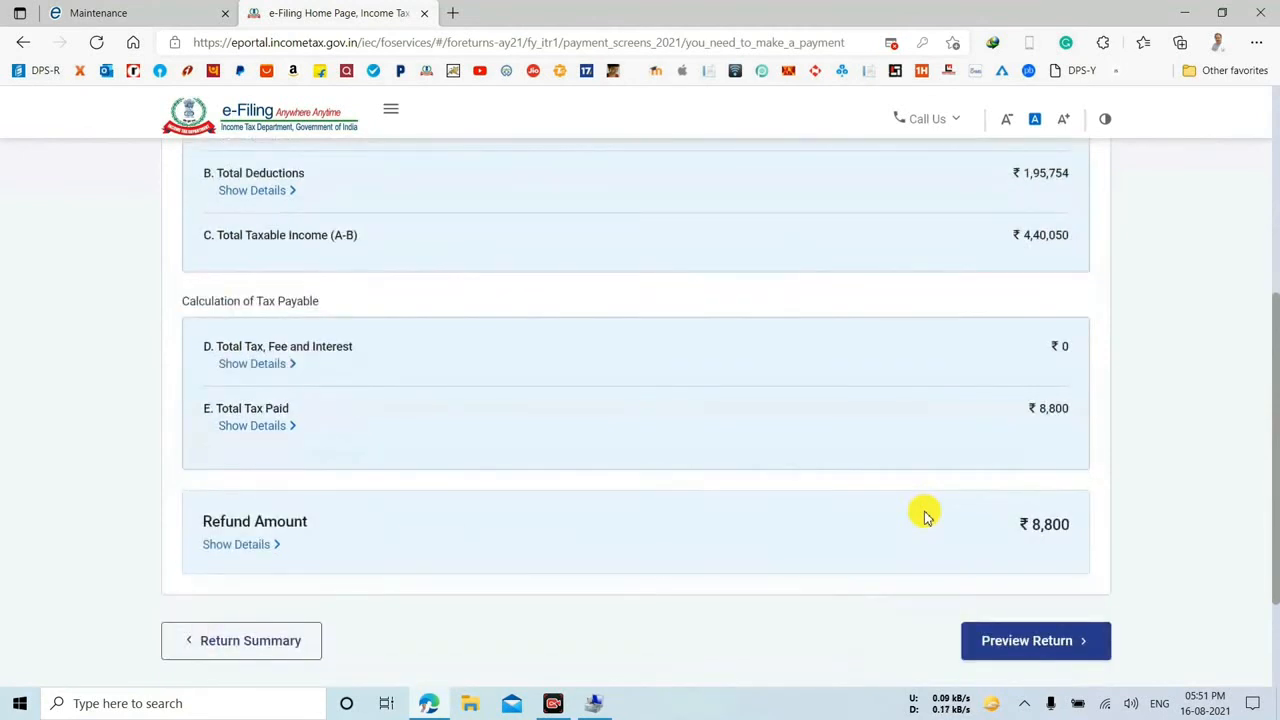
{"action": "left_click", "coordinate": [247, 553]}
{"action": "scroll", "coordinate": [560, 567], "scroll_direction": "down", "scroll_amount": 2}
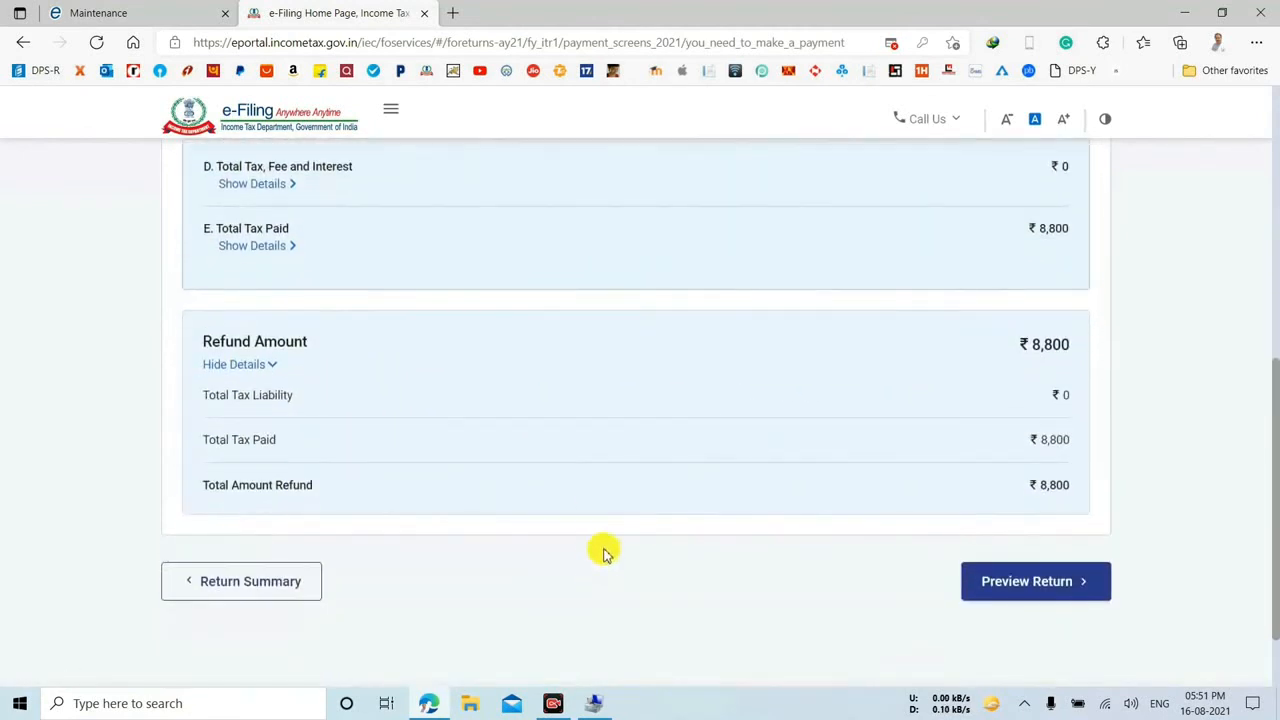
{"action": "scroll", "coordinate": [600, 525], "scroll_direction": "down", "scroll_amount": 1}
{"action": "left_click", "coordinate": [1040, 485]}
{"action": "left_click", "coordinate": [189, 333]}
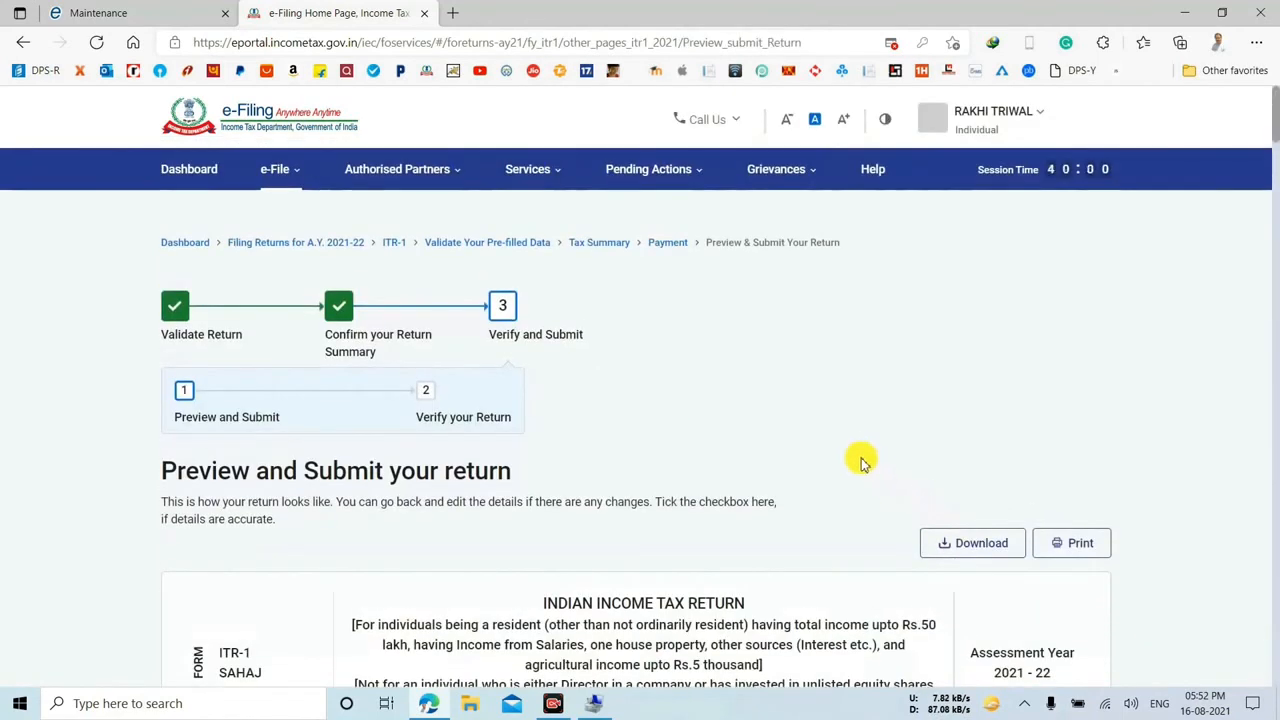
Review the ITR-1 preview, run the validation of the return, and proceed to verification.
{"action": "scroll", "coordinate": [836, 440], "scroll_direction": "down", "scroll_amount": 5}
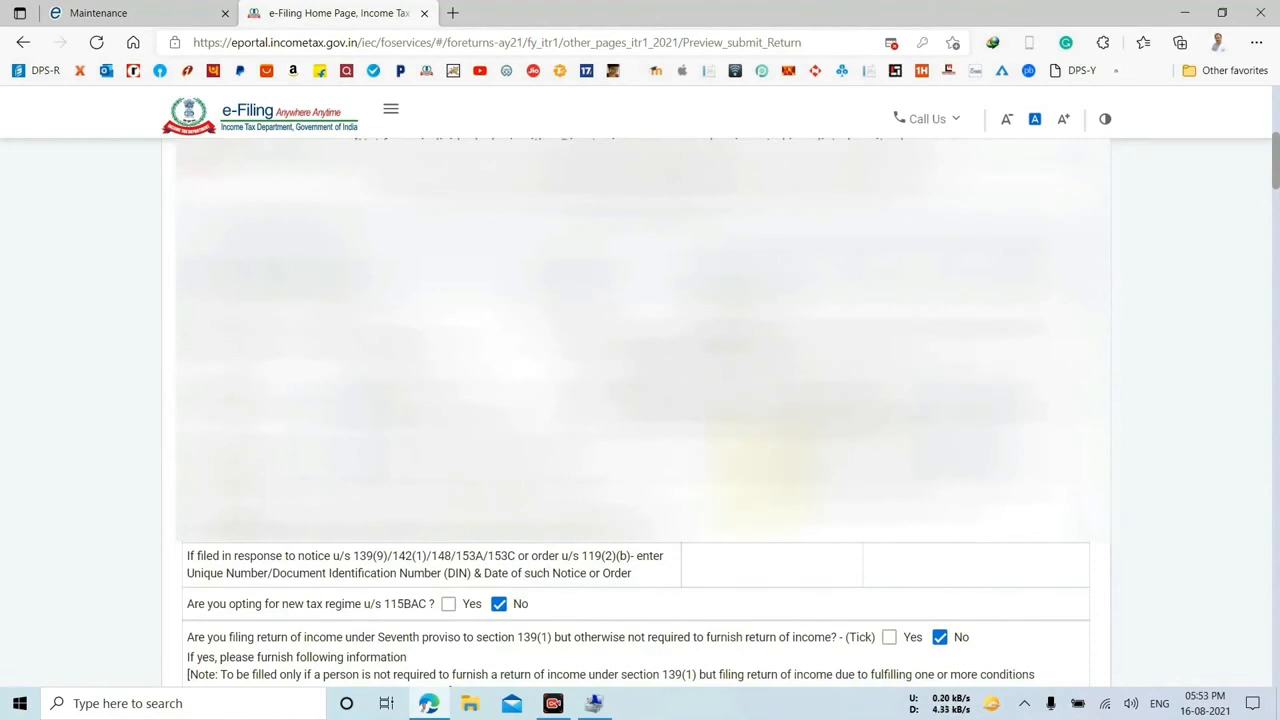
{"action": "scroll", "coordinate": [727, 524], "scroll_direction": "down", "scroll_amount": 4}
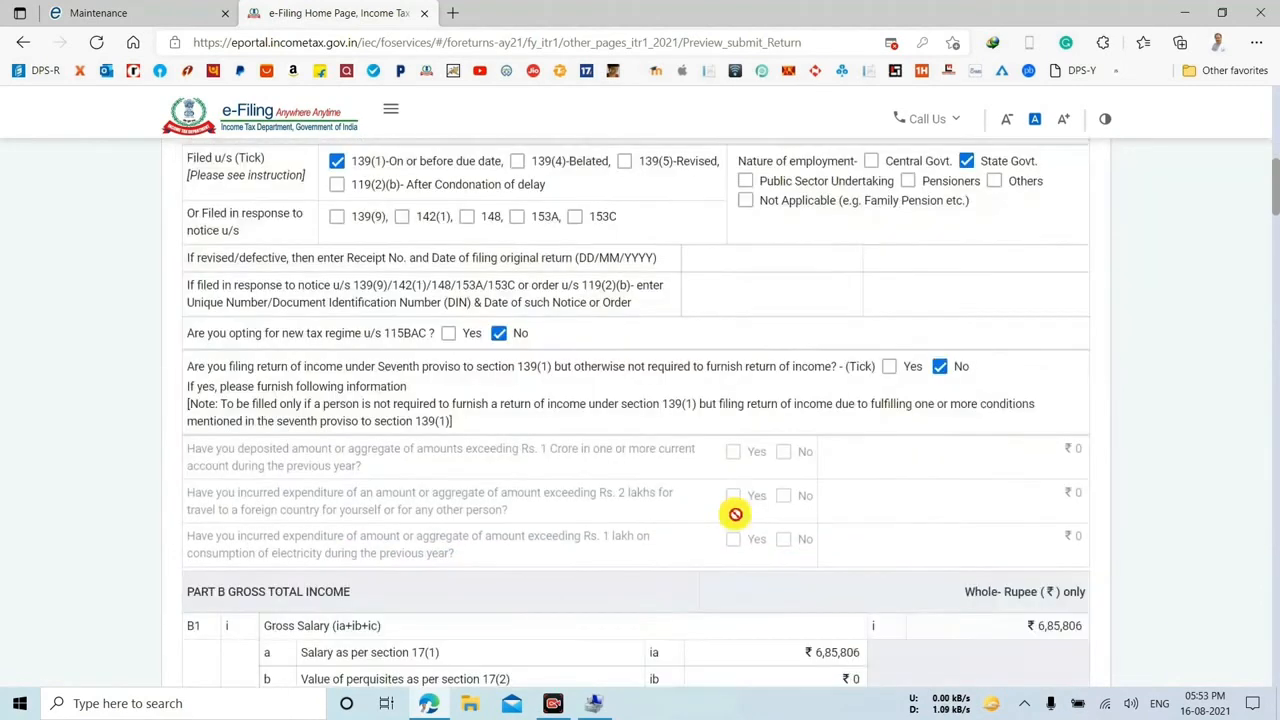
{"action": "scroll", "coordinate": [727, 524], "scroll_direction": "down", "scroll_amount": 1}
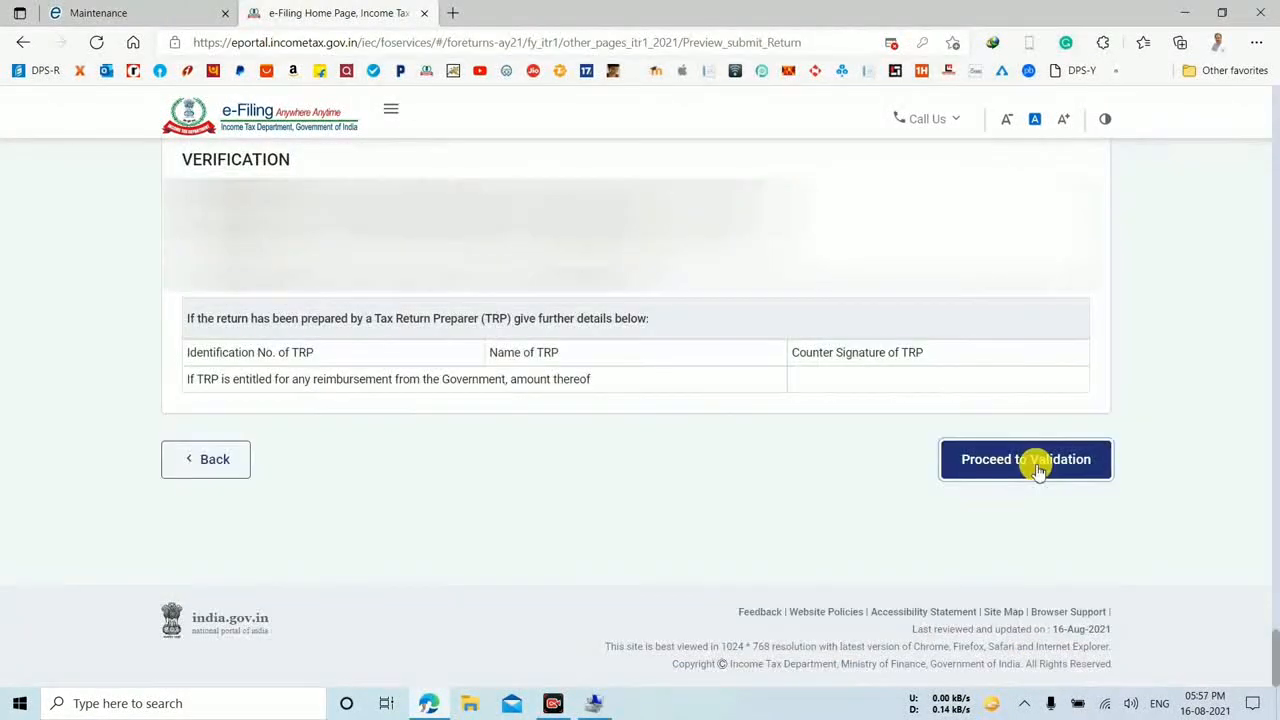
{"action": "left_click", "coordinate": [1030, 457]}
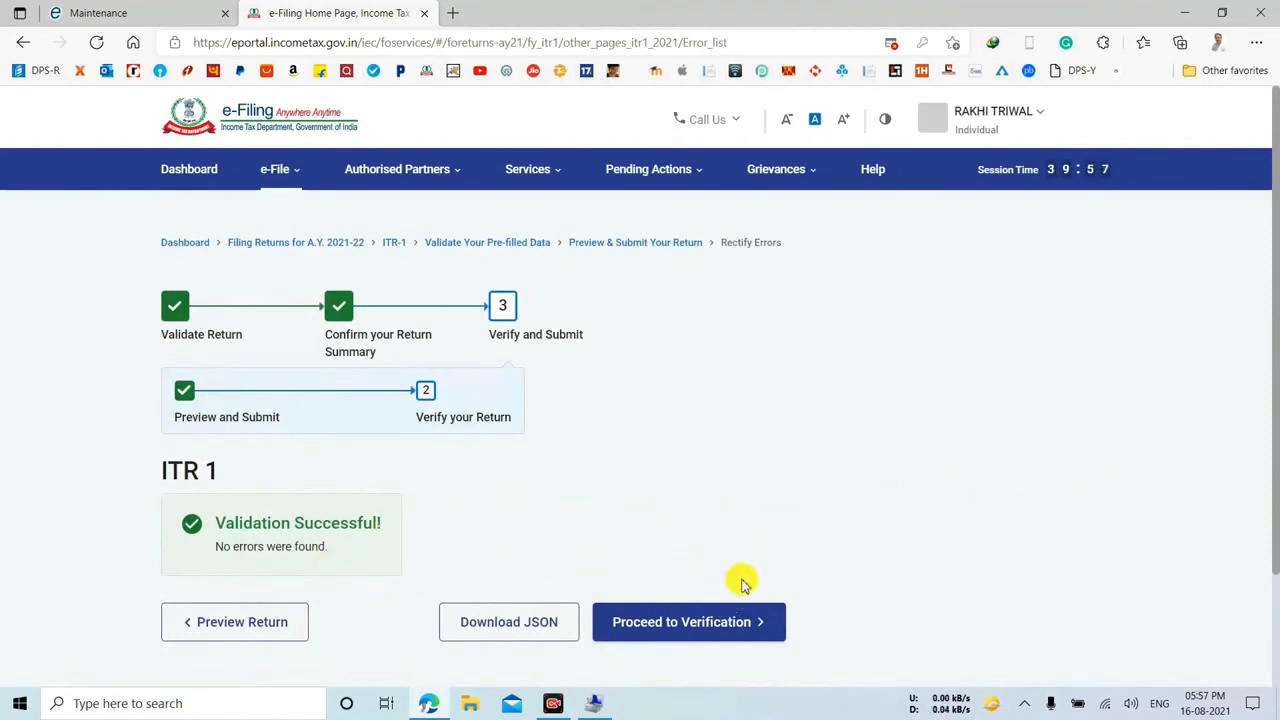
{"action": "scroll", "coordinate": [853, 502], "scroll_direction": "down", "scroll_amount": 1}
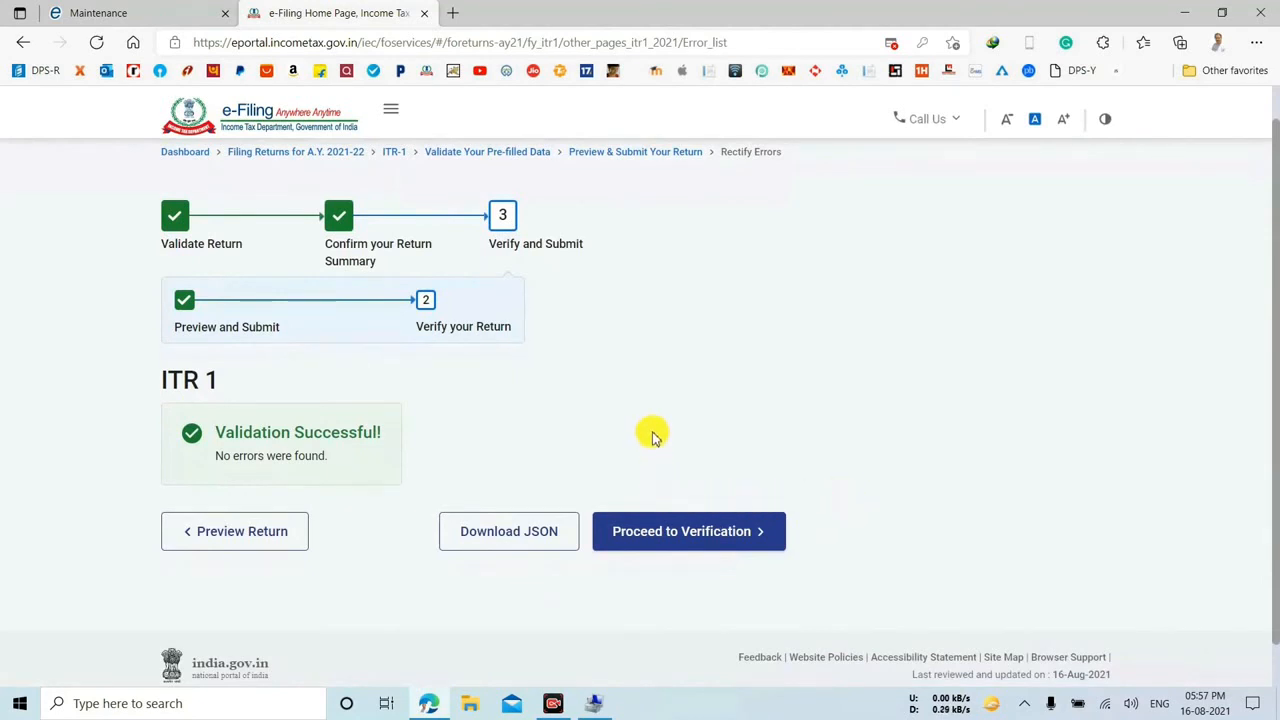
{"action": "left_click", "coordinate": [700, 540]}
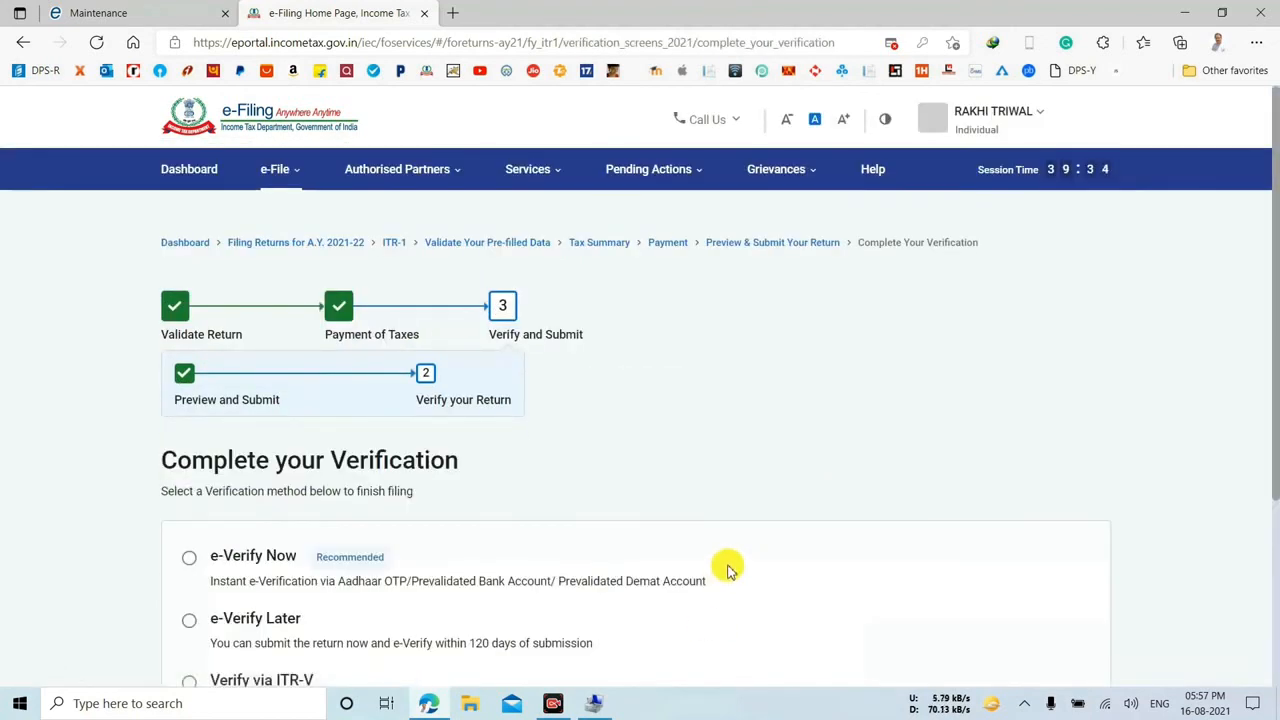
Select e-Verify Now as the verification method and continue.
{"action": "scroll", "coordinate": [727, 568], "scroll_direction": "down", "scroll_amount": 2}
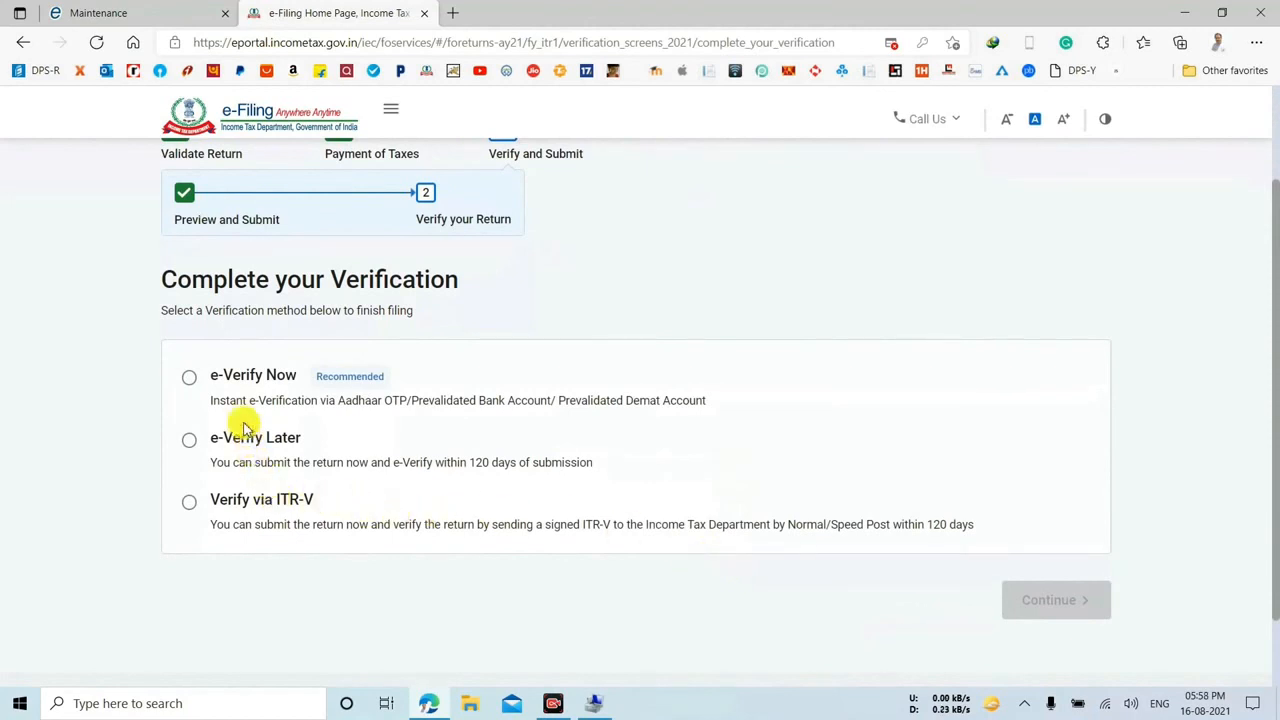
{"action": "left_click", "coordinate": [189, 377]}
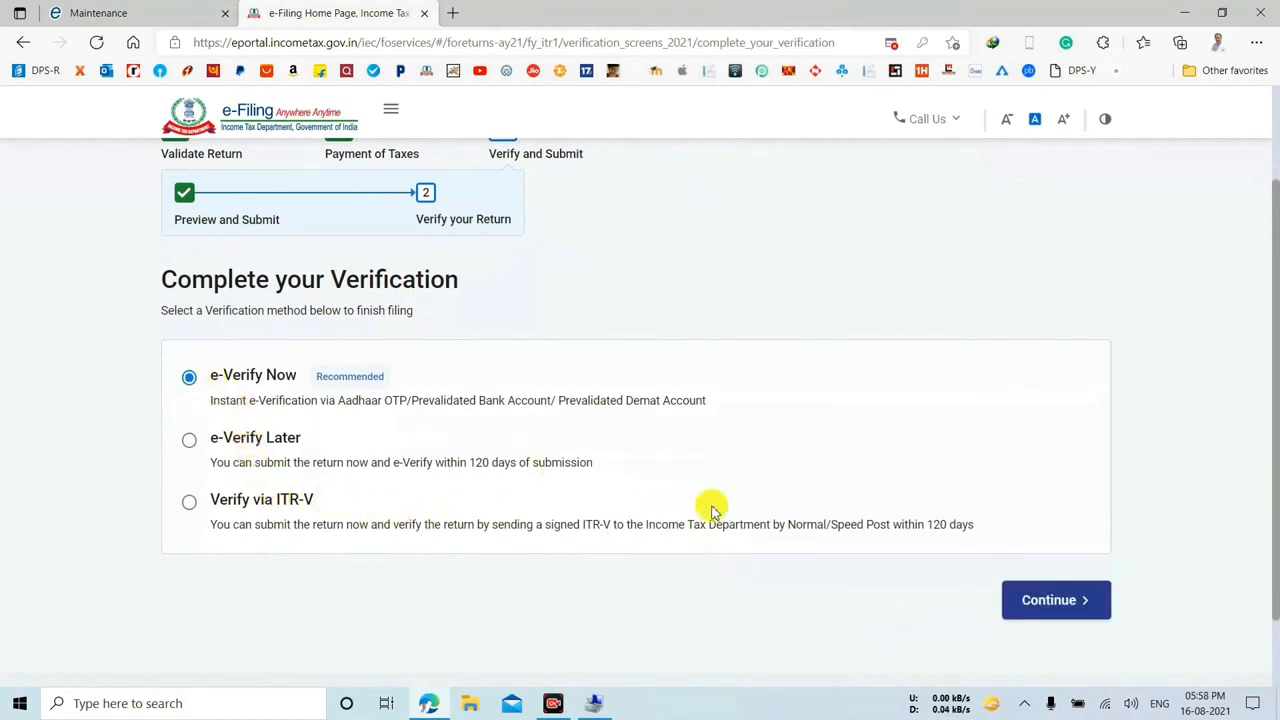
{"action": "left_click", "coordinate": [1050, 602]}
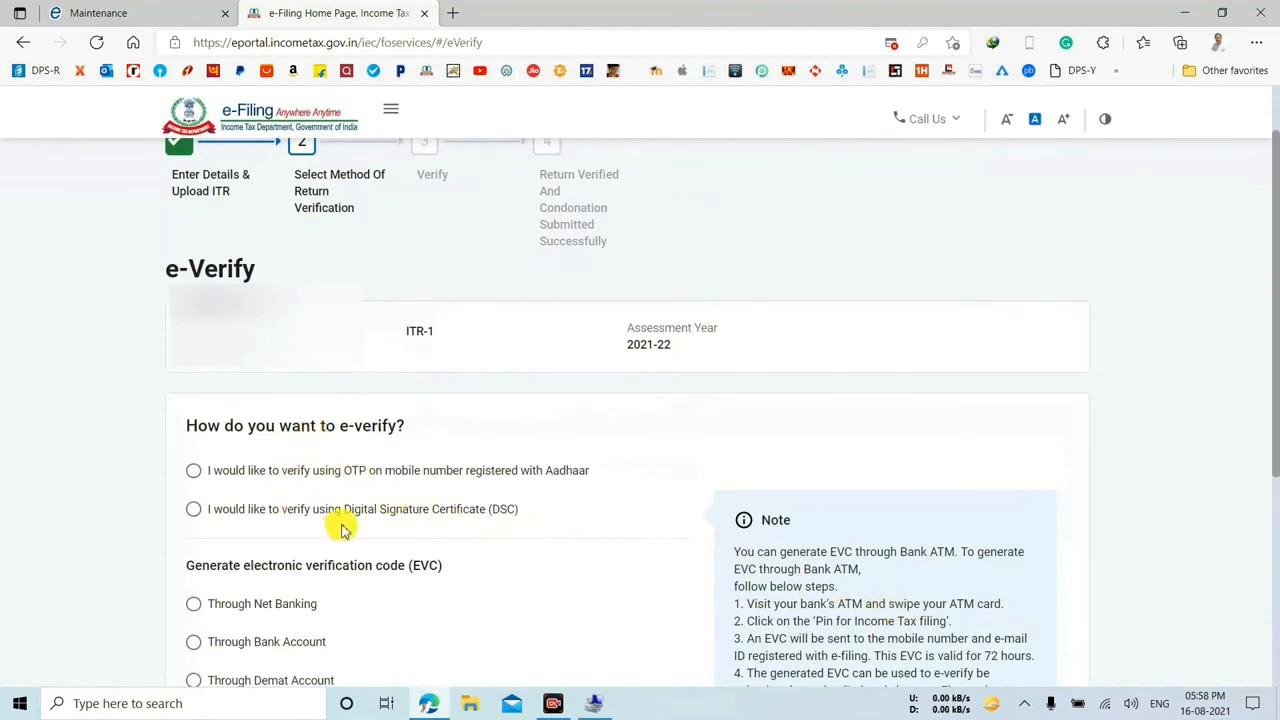
Choose e-verification by OTP on the Aadhaar-registered mobile number, agree to validate the Aadhaar details, and generate the Aadhaar OTP.
{"action": "left_click", "coordinate": [195, 473]}
{"action": "scroll", "coordinate": [946, 434], "scroll_direction": "down", "scroll_amount": 3}
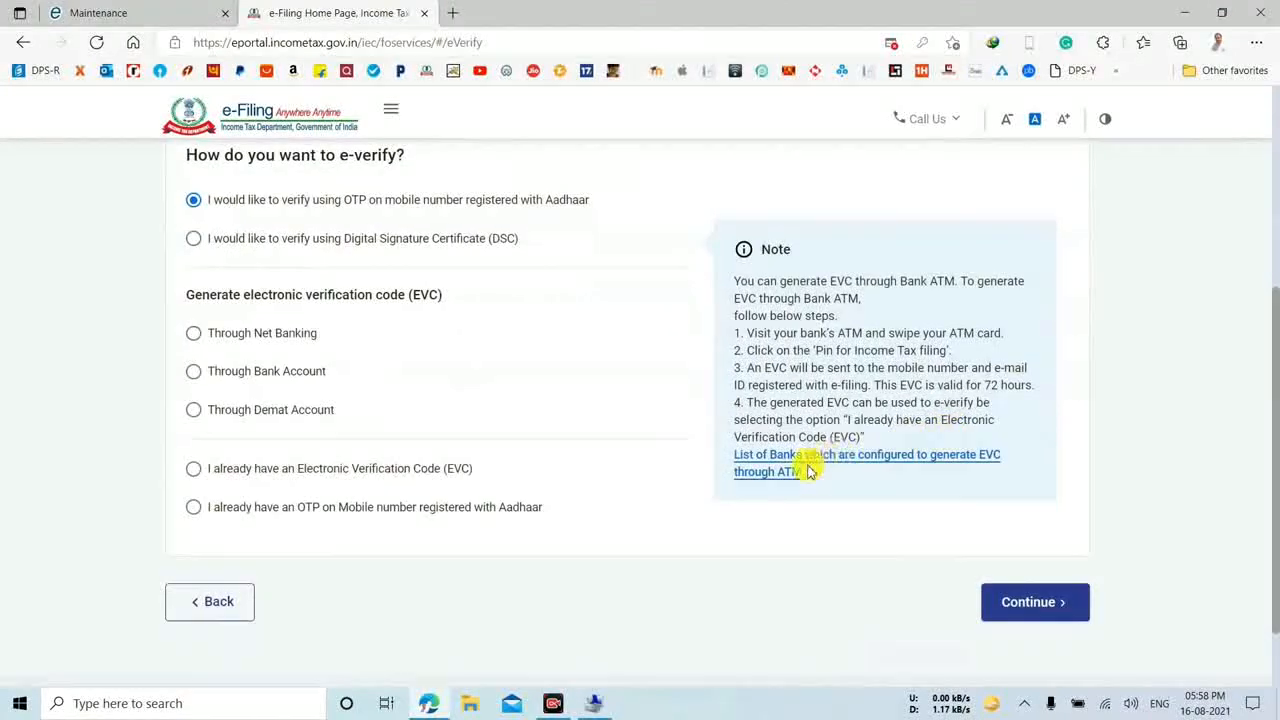
{"action": "left_click", "coordinate": [1035, 605]}
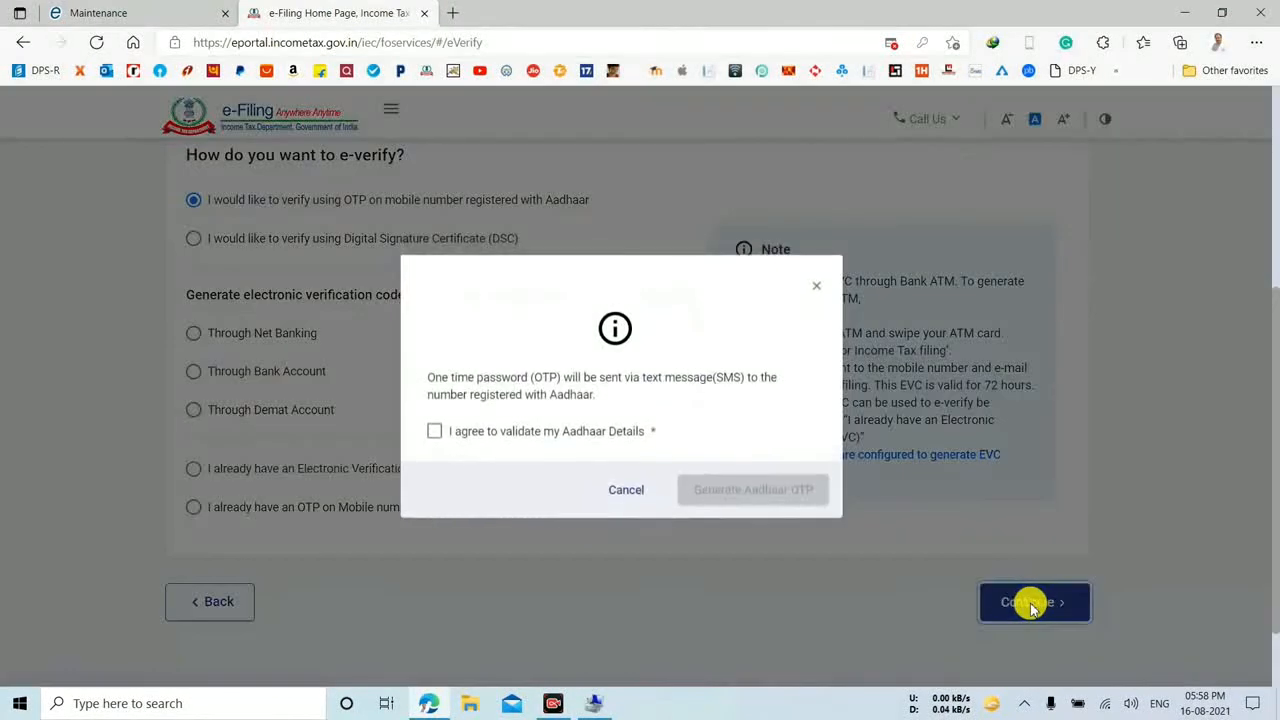
{"action": "left_click", "coordinate": [436, 431]}
{"action": "left_click", "coordinate": [756, 491]}
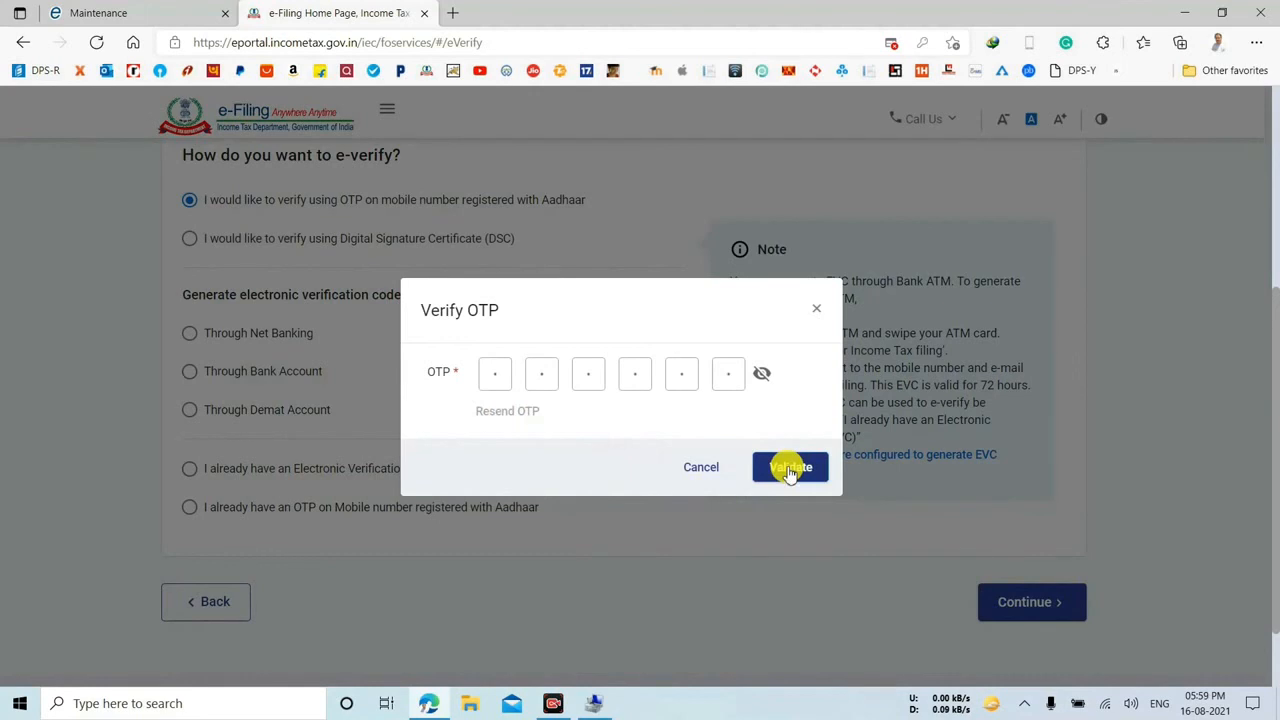
Enter and validate the Aadhaar OTP, and submit the return.
{"action": "left_click", "coordinate": [790, 468]}
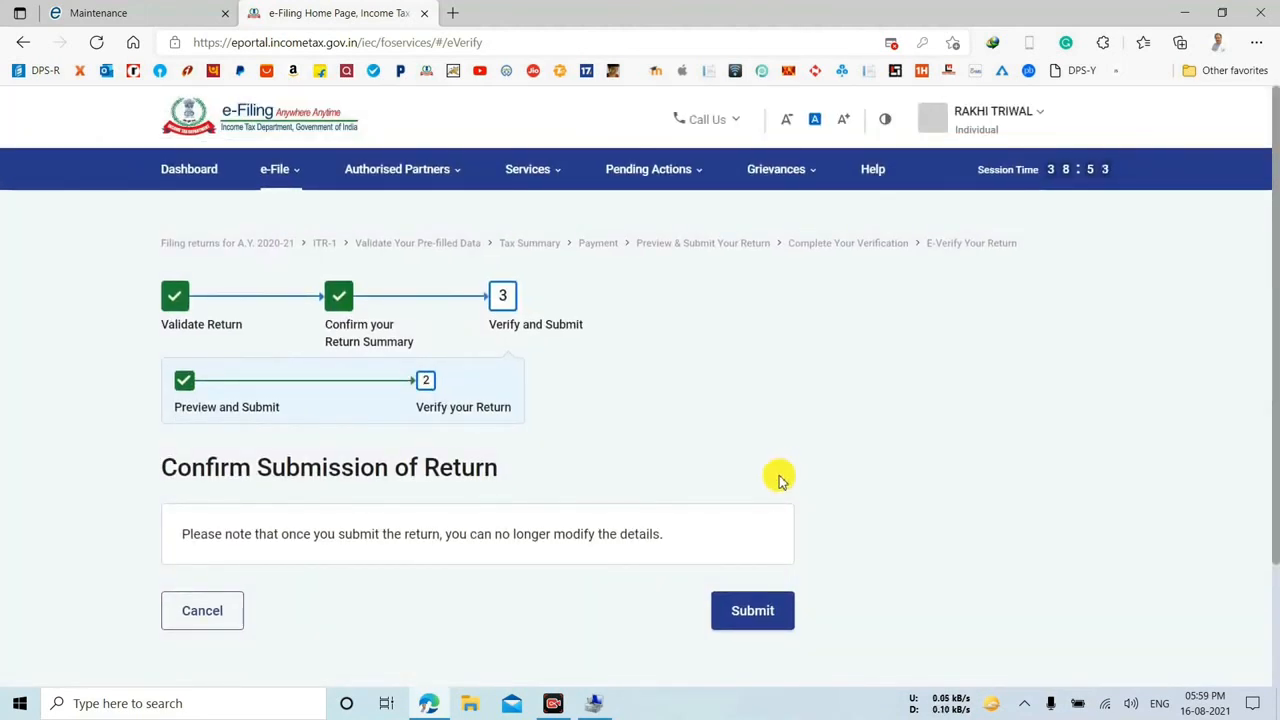
{"action": "left_click", "coordinate": [760, 614]}
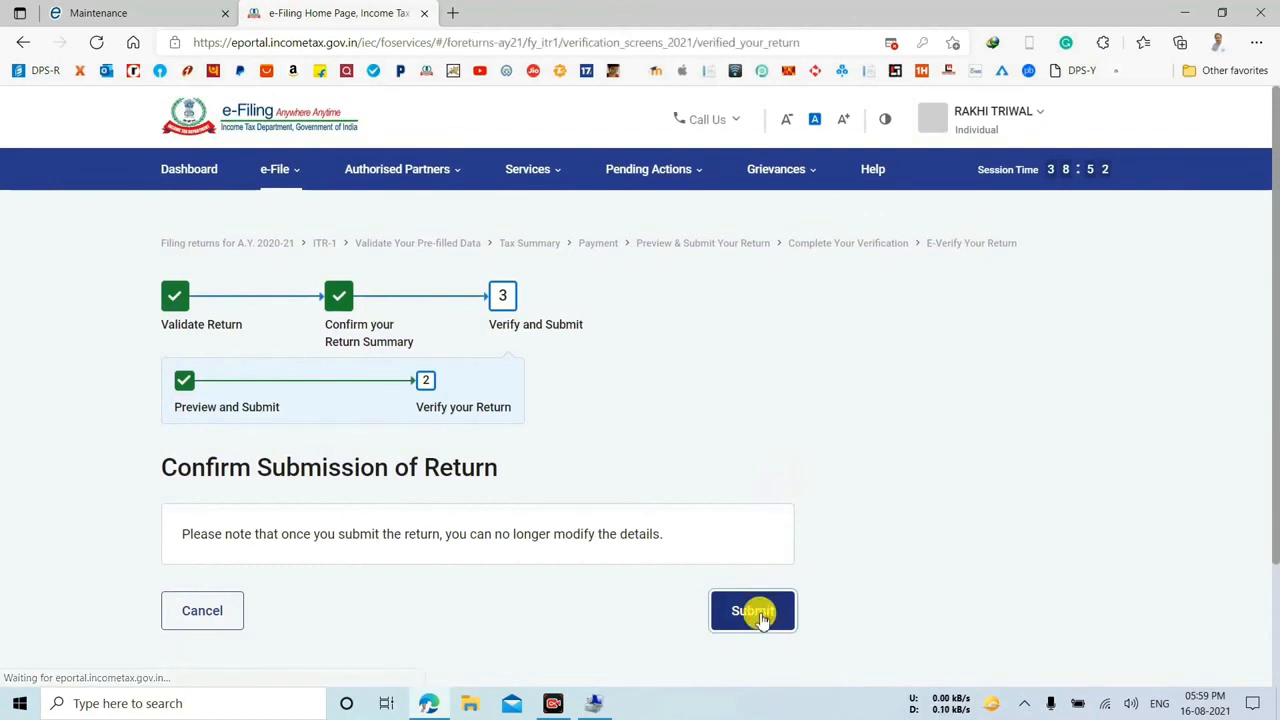